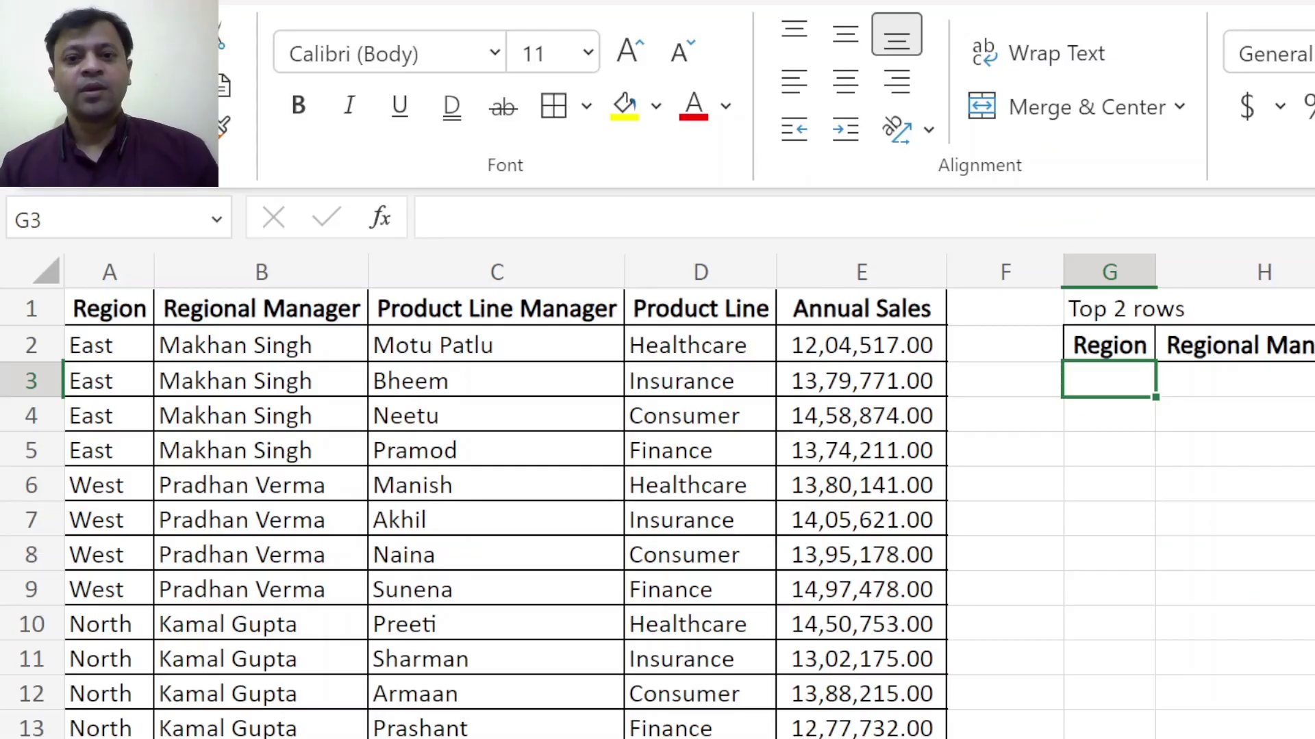
Step: Examine the source sales table from its header row through its last record
key("Up")
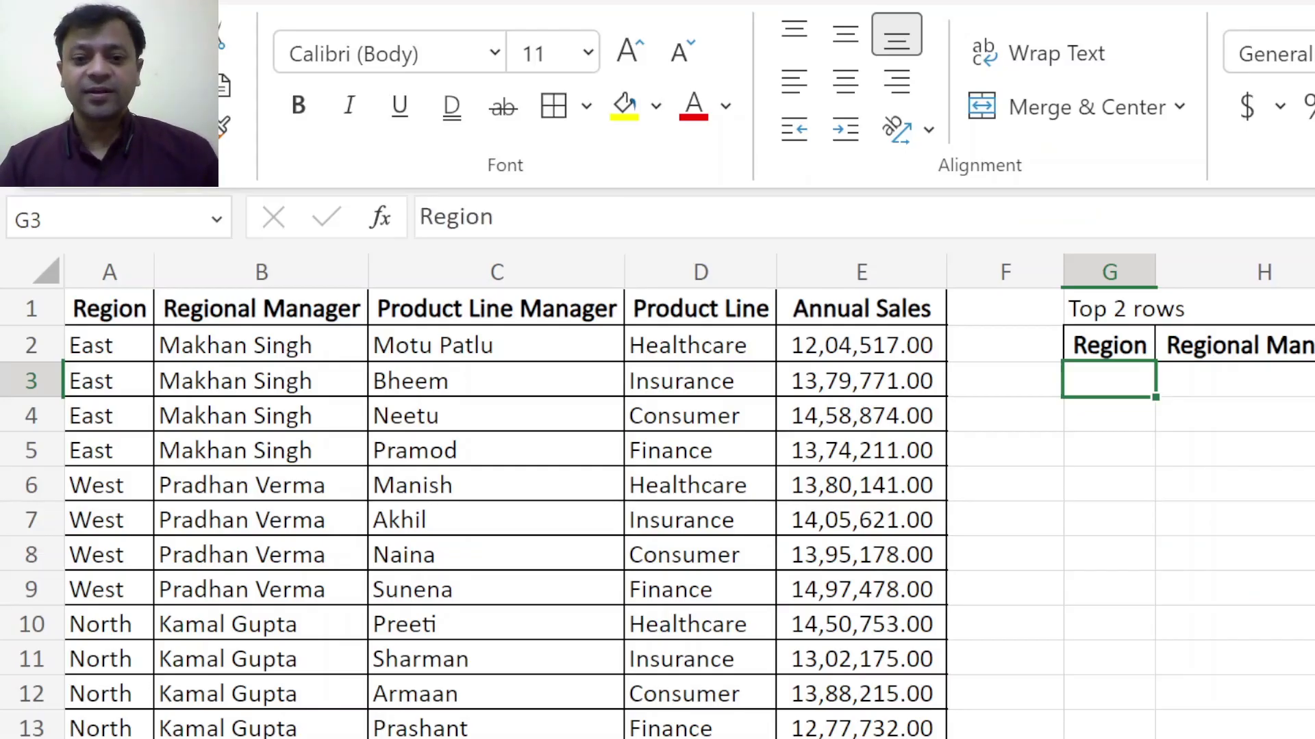
key("ctrl+Left")
key("ctrl+Left")
key("ctrl+Up")
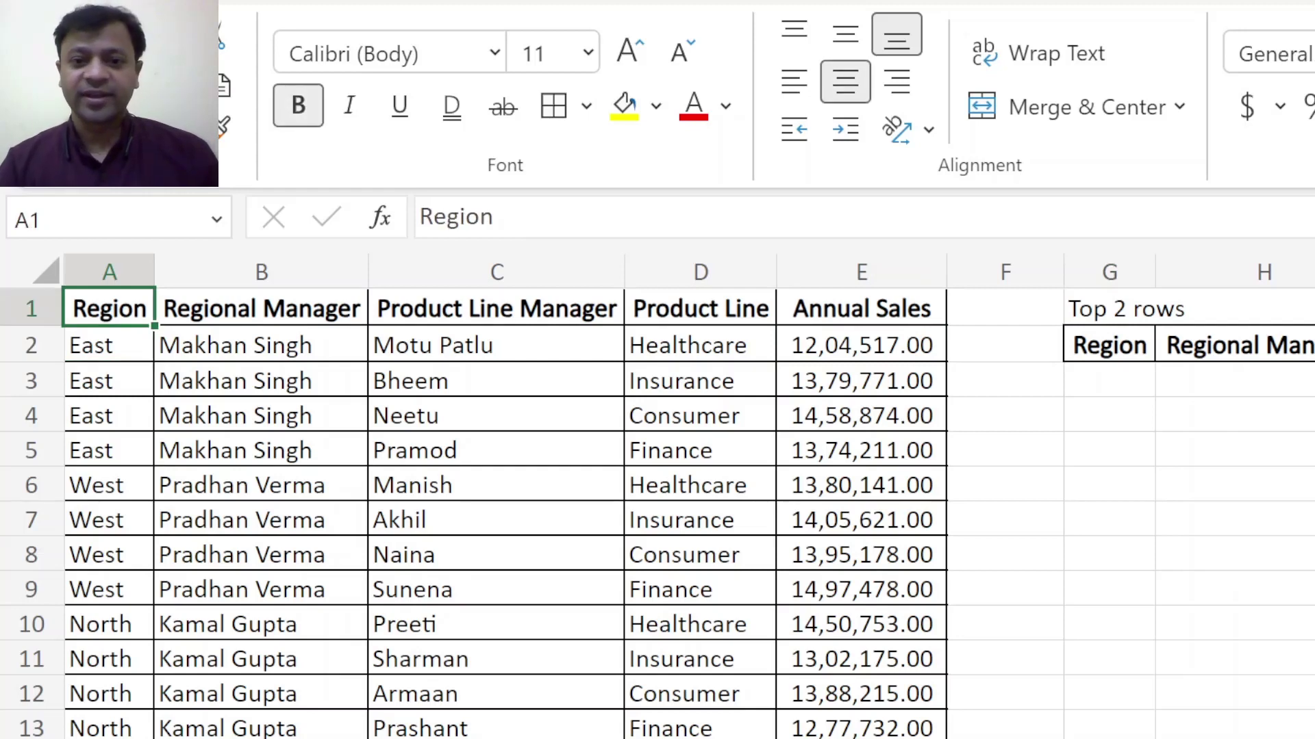
key("ctrl+shift+Down")
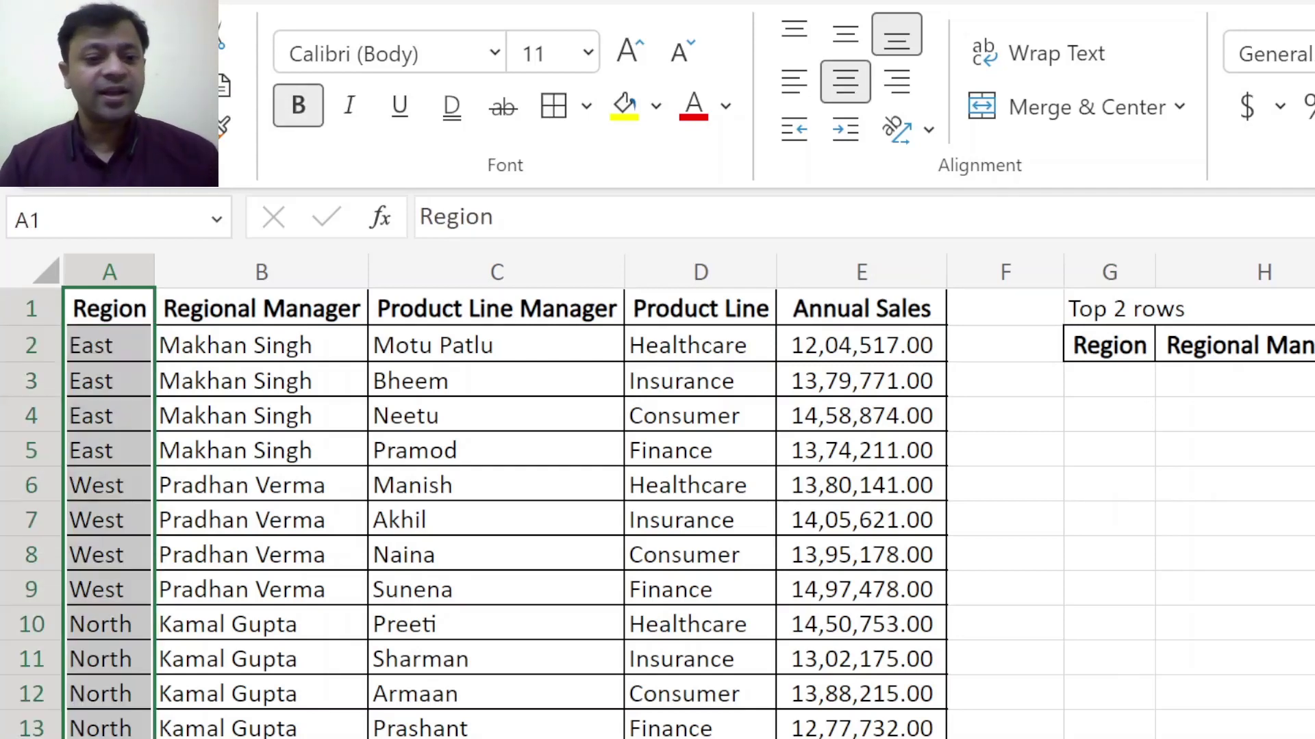
key("shift+Right")
key("shift+Right")
key("shift+Right")
key("shift+Right")
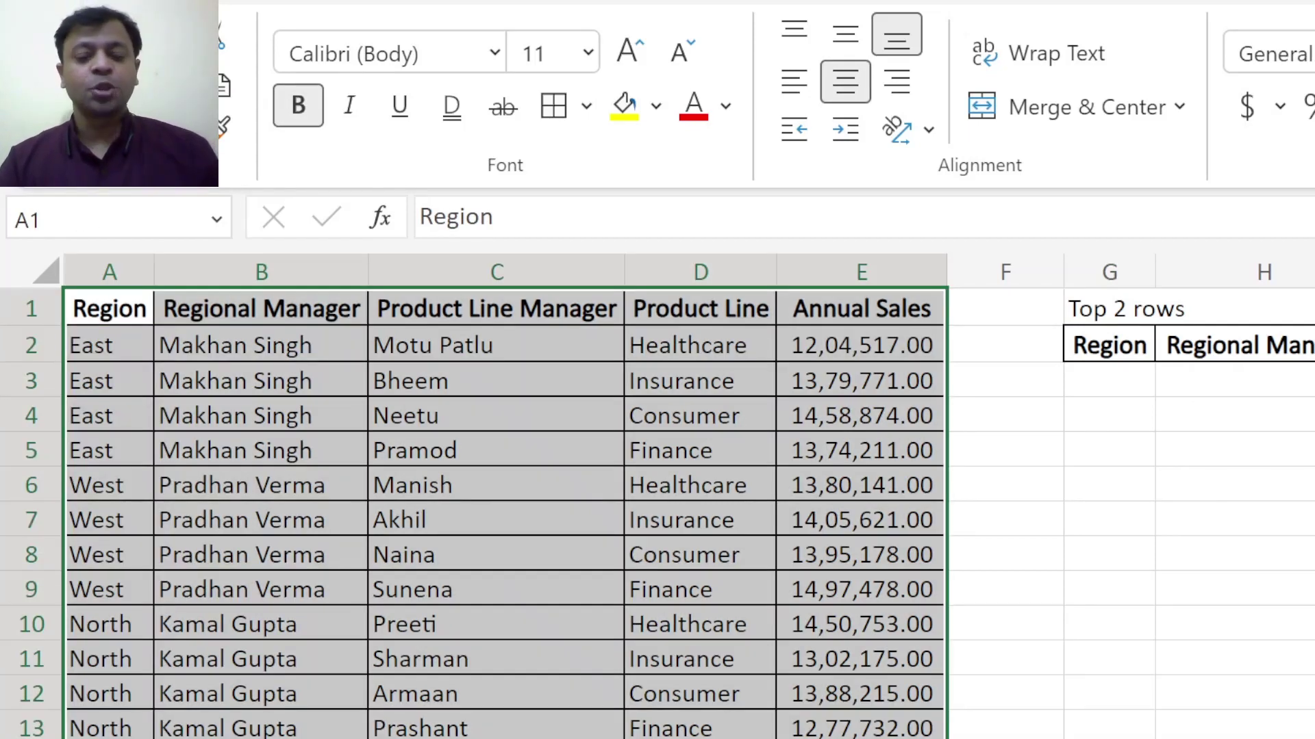
key("Up")
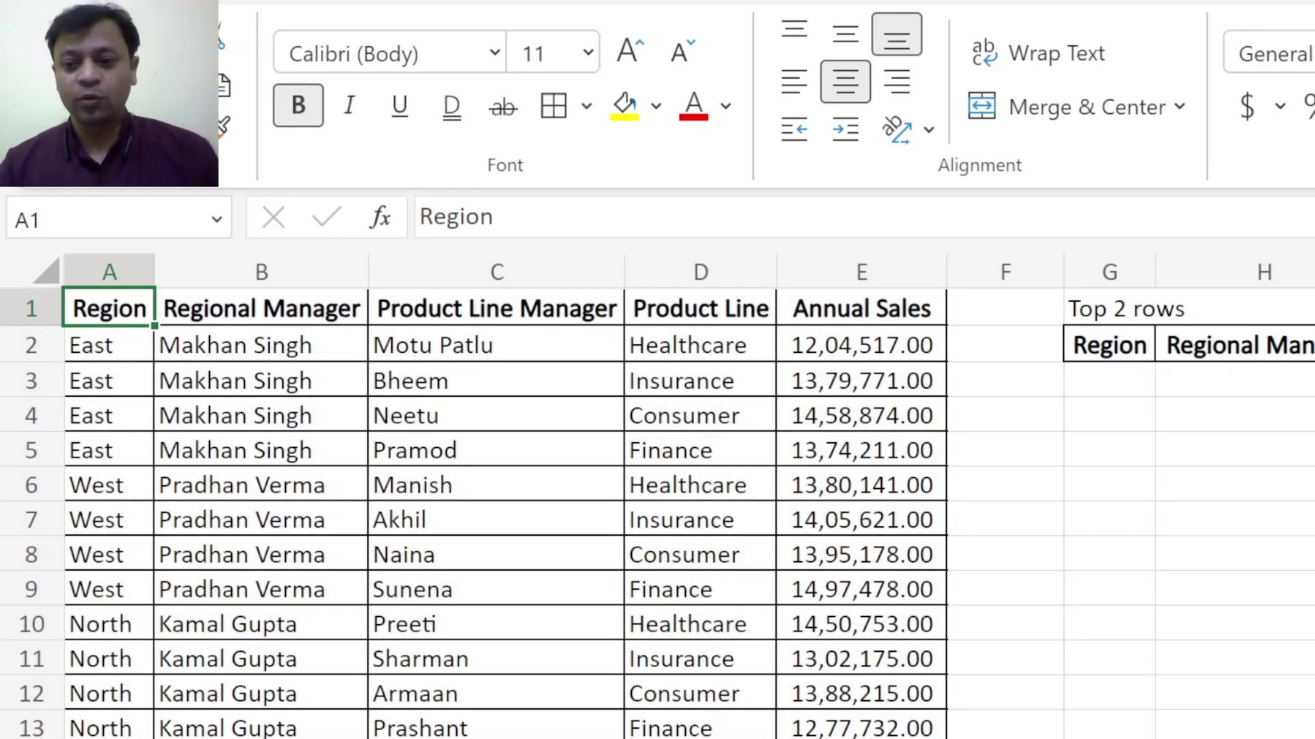
scroll(657, 513, "down", 4)
scroll(657, 513, "up", 4)
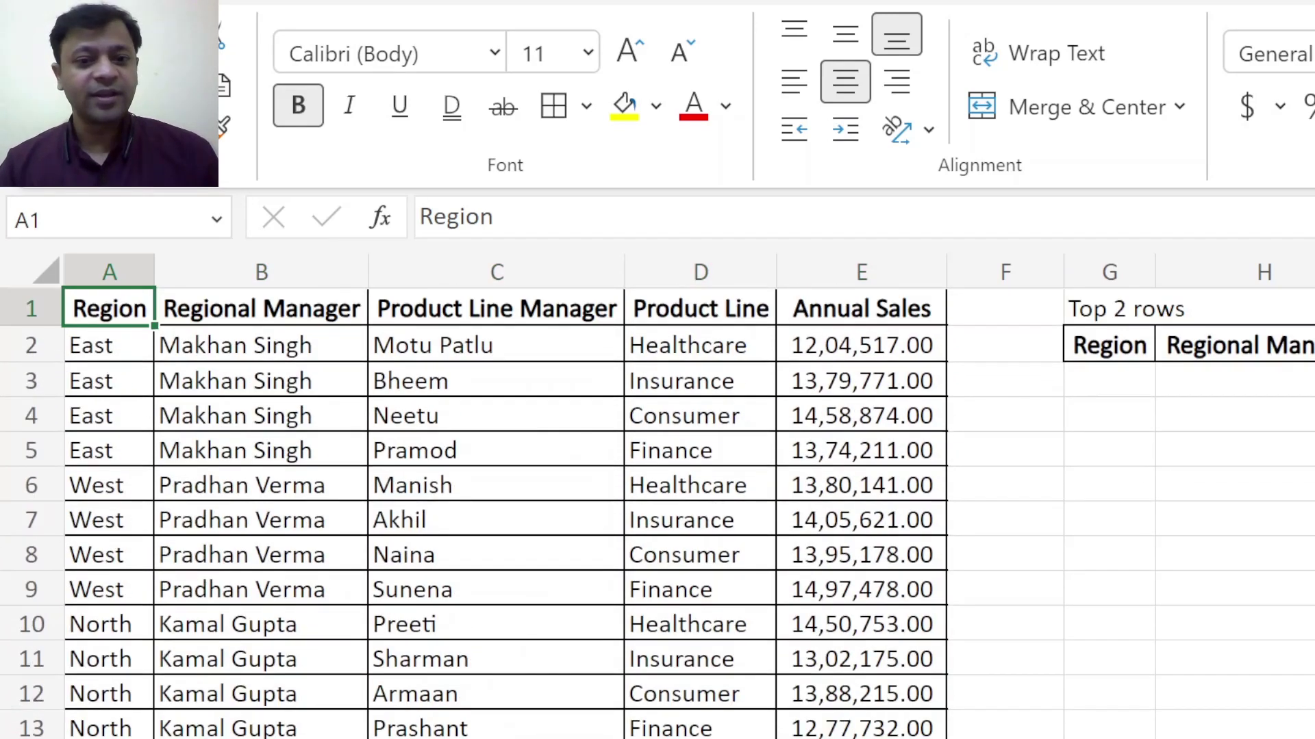
Step: Start a TAKE formula in G3 under "Top 2 rows", using the data range A2:E18 as its array
key("ctrl+Right")
key("ctrl+Right")
key("Down")
key("Down")
type("=")
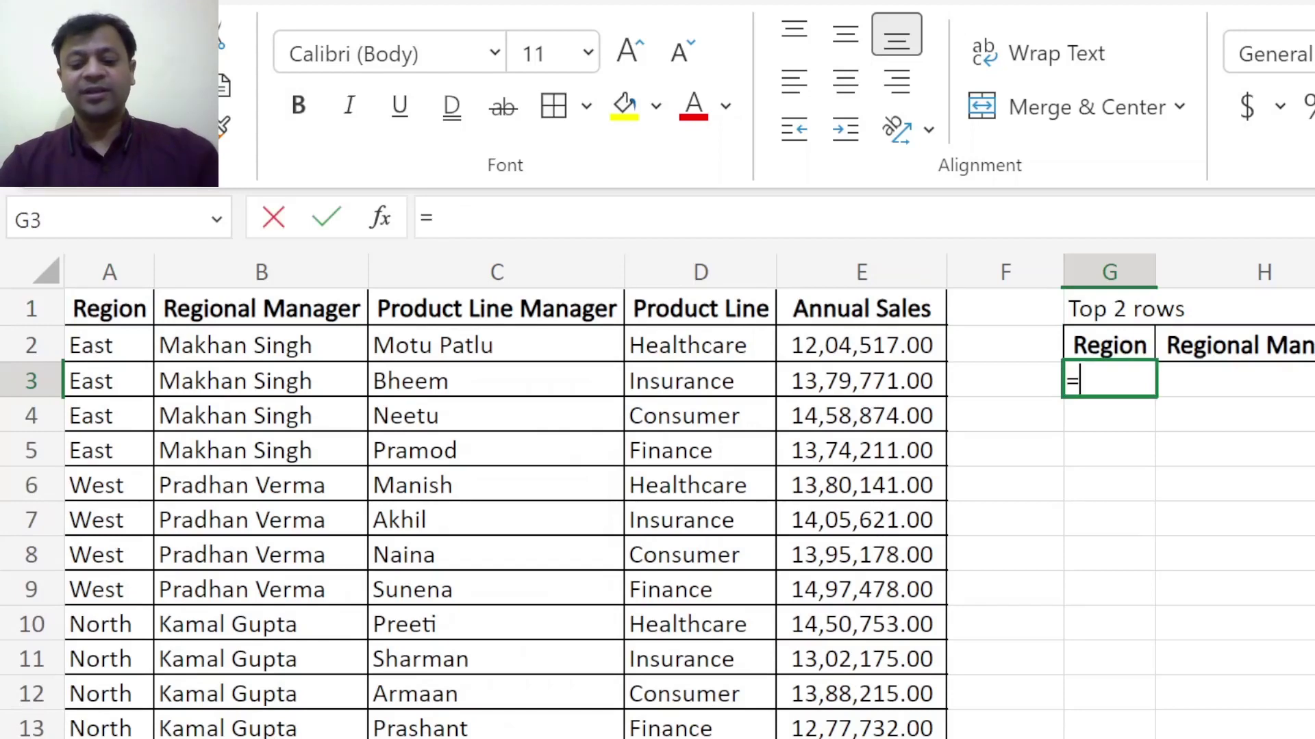
type("take")
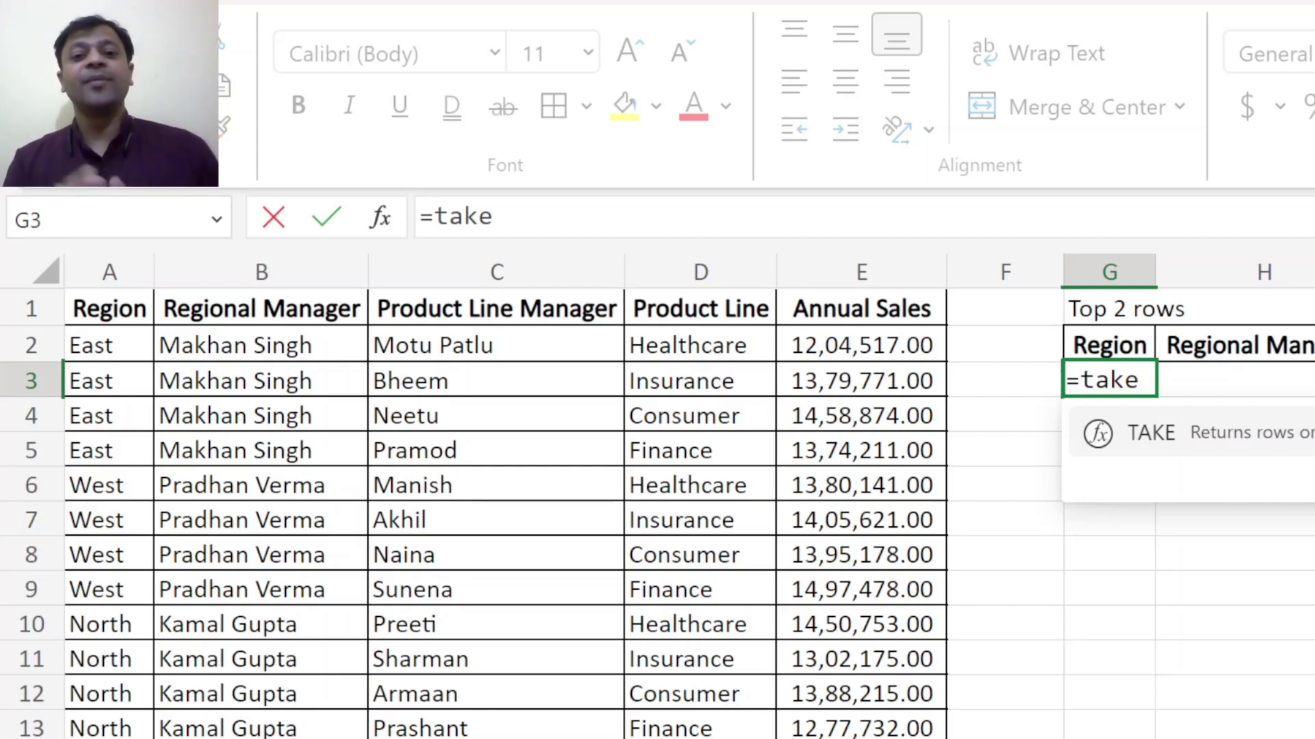
type("(")
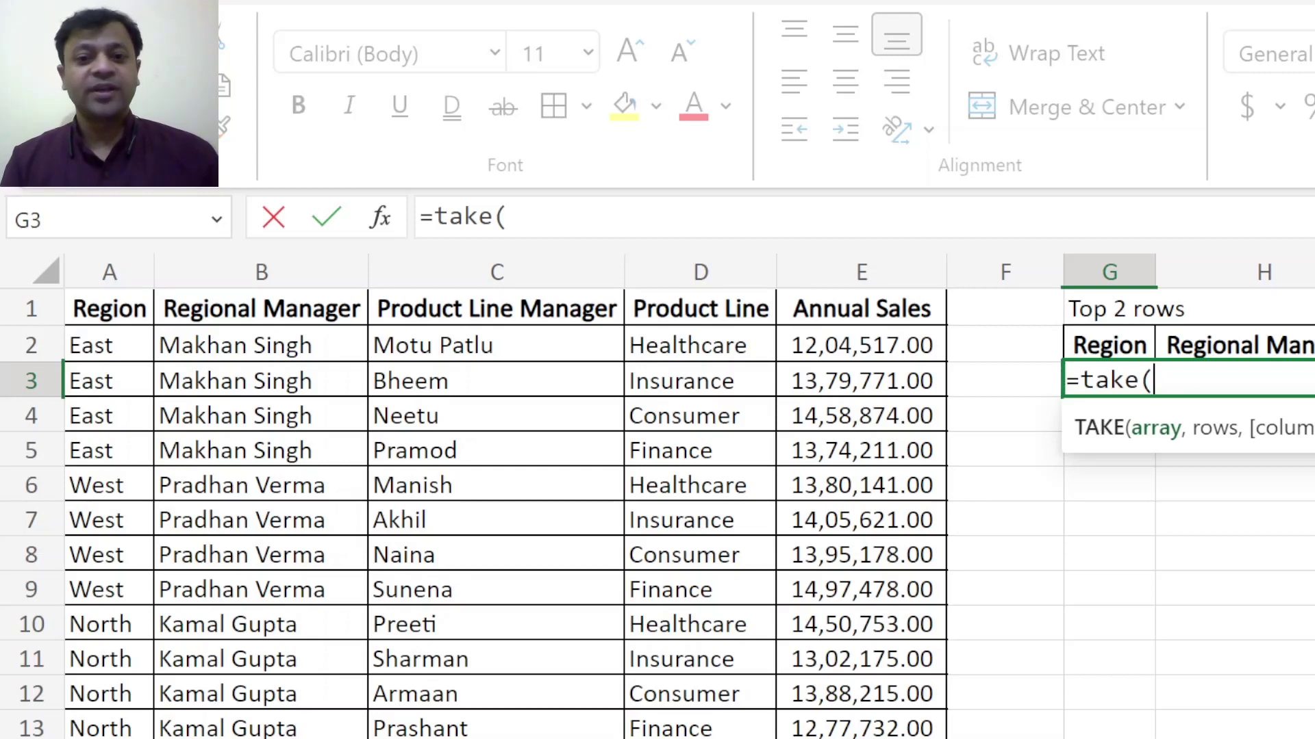
key("ctrl+Left")
key("ctrl+Left")
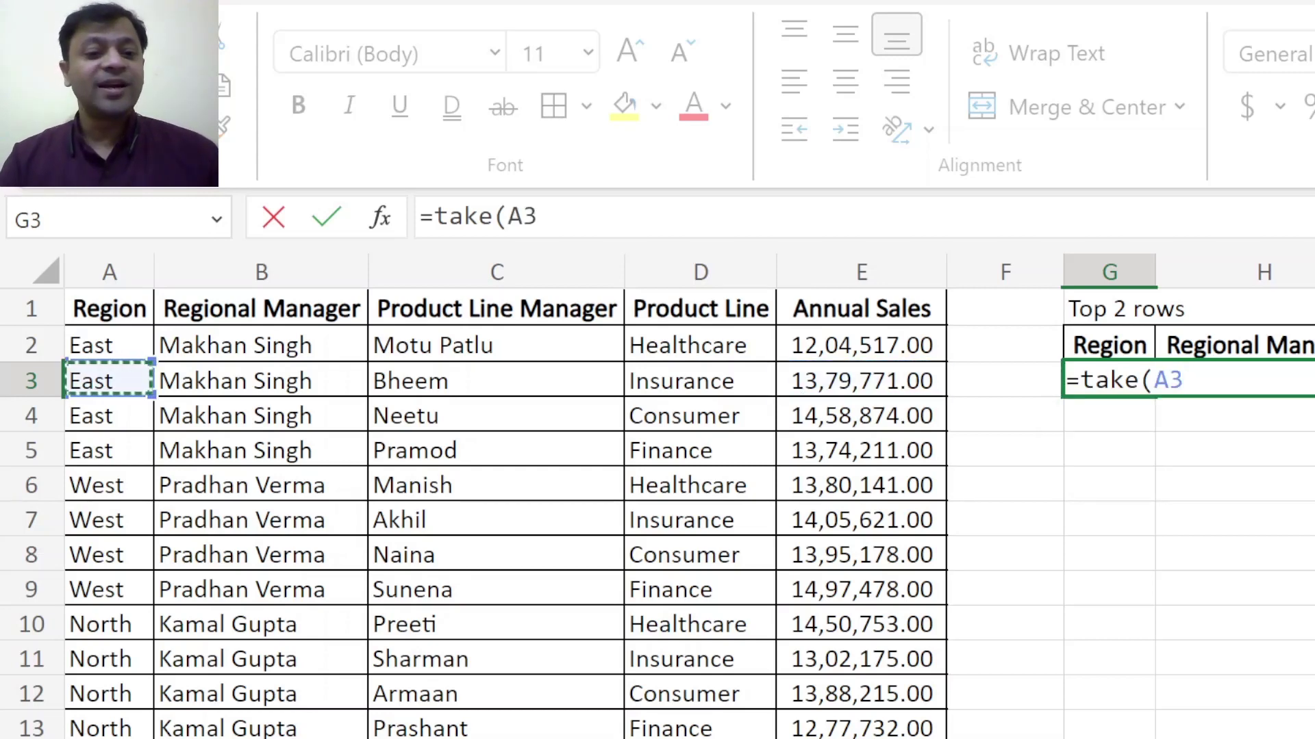
key("Up")
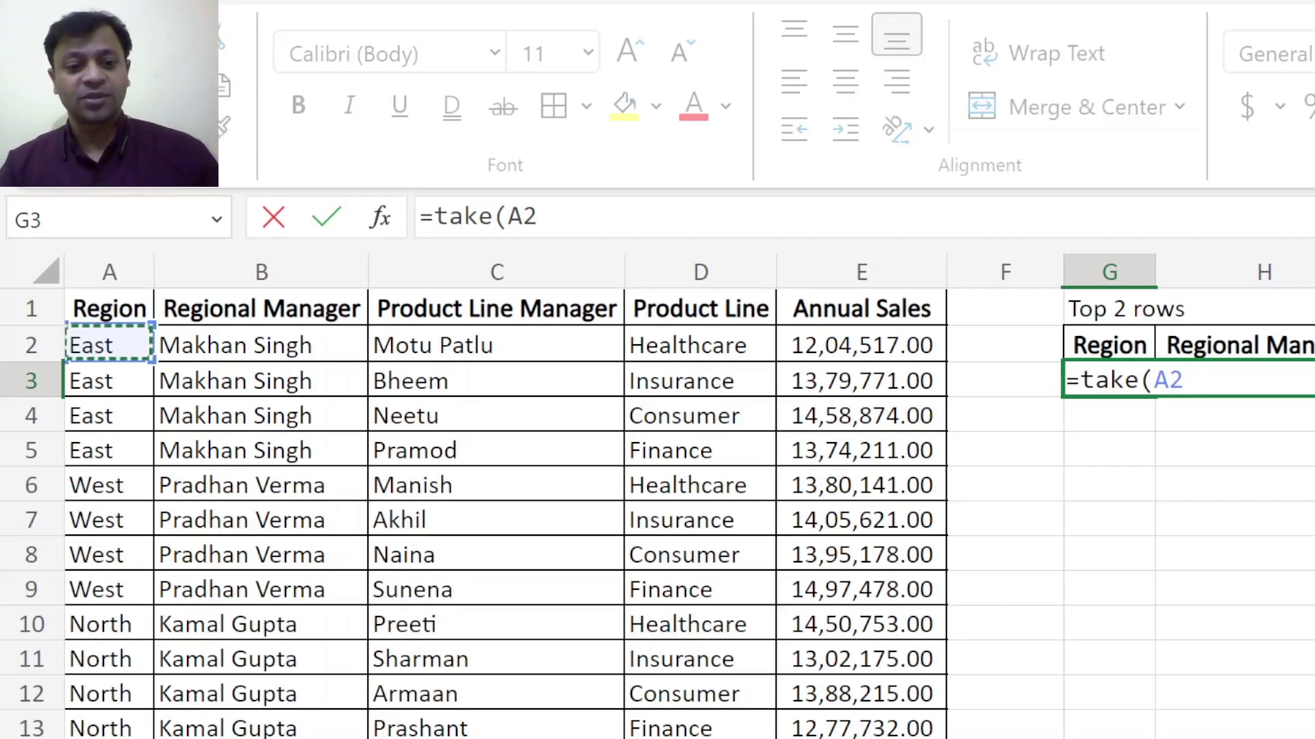
key("ctrl+shift+Right")
key("ctrl+shift+Down")
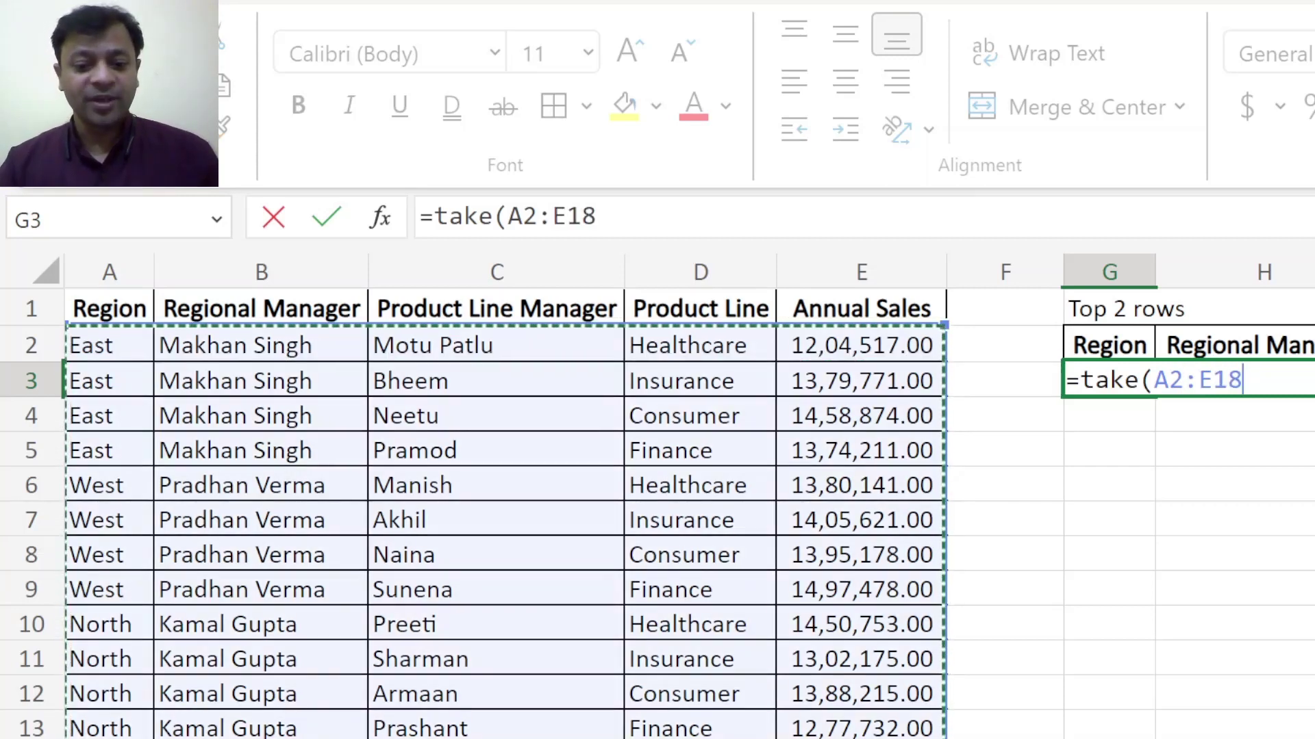
Step: Complete the TAKE formula in G3 with 2 as the rows argument, giving =TAKE(A2:E18,2)
scroll(730, 436, "right", 5)
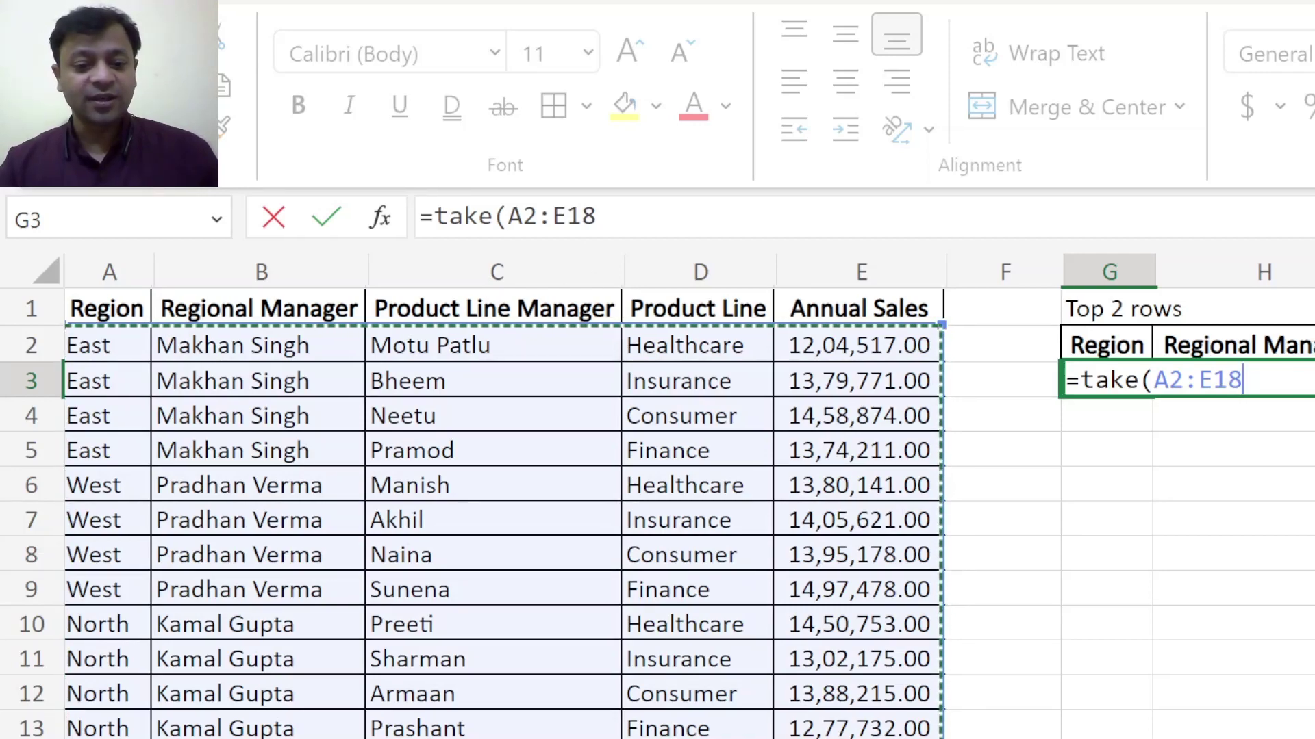
scroll(927, 598, "right", 3)
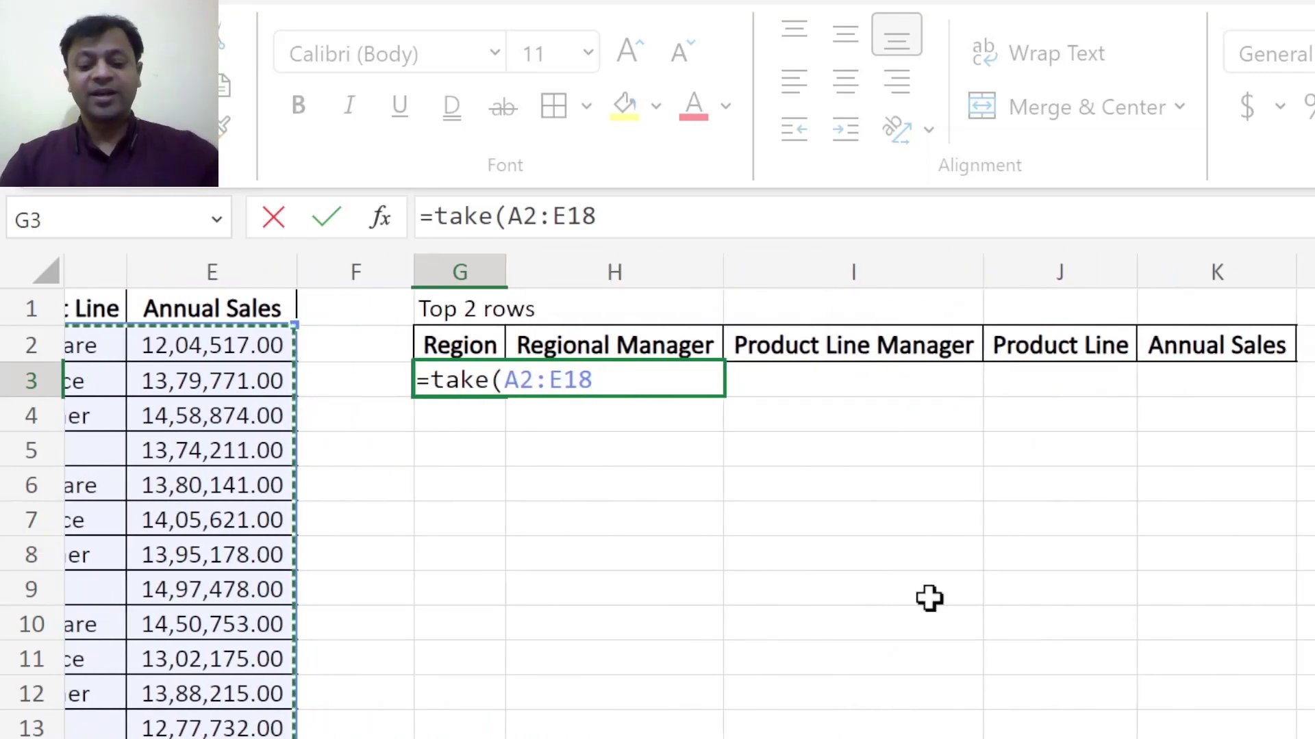
type(",")
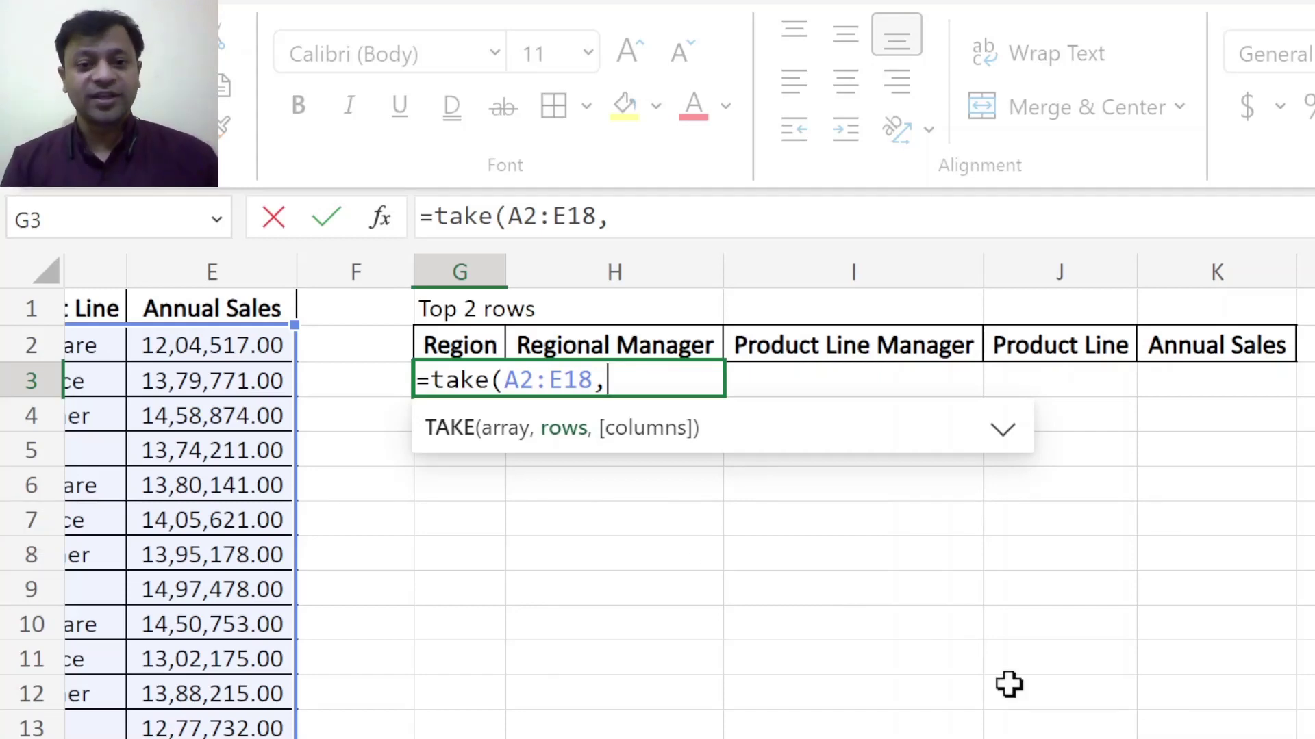
type("2")
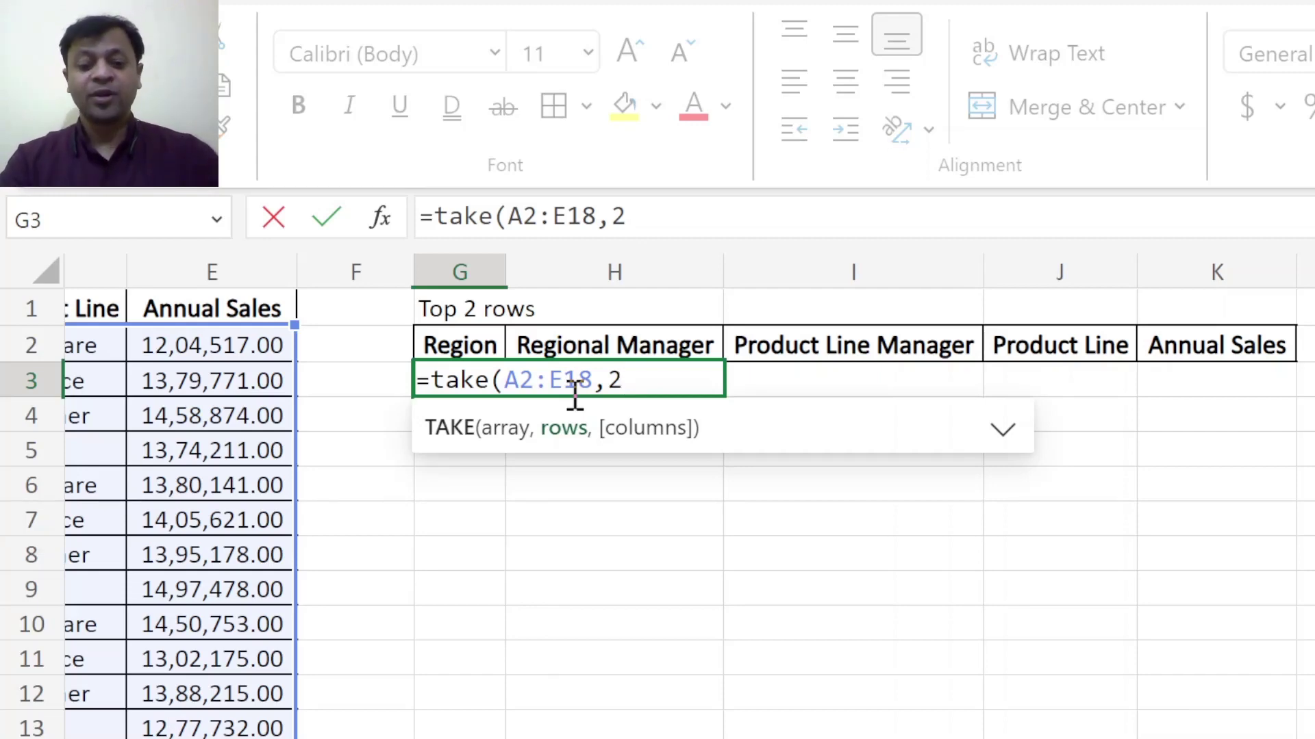
type(")")
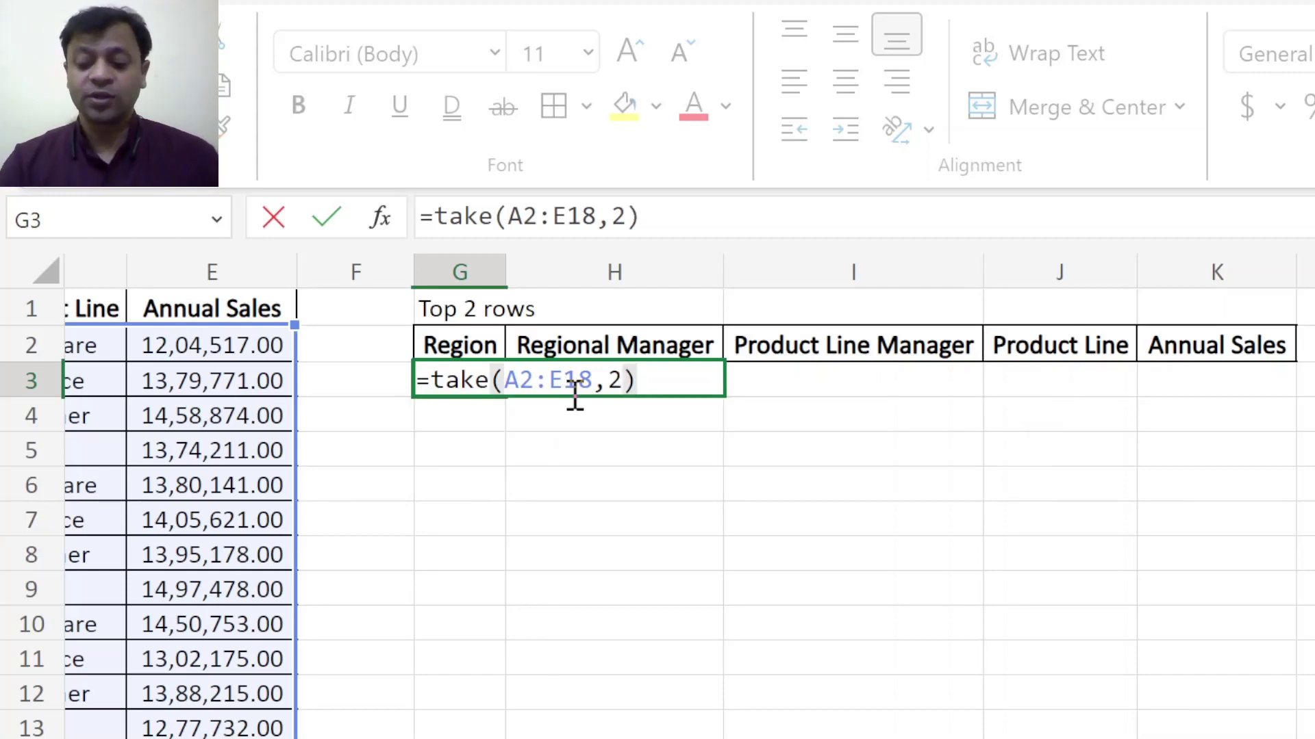
key("Return")
key("Up")
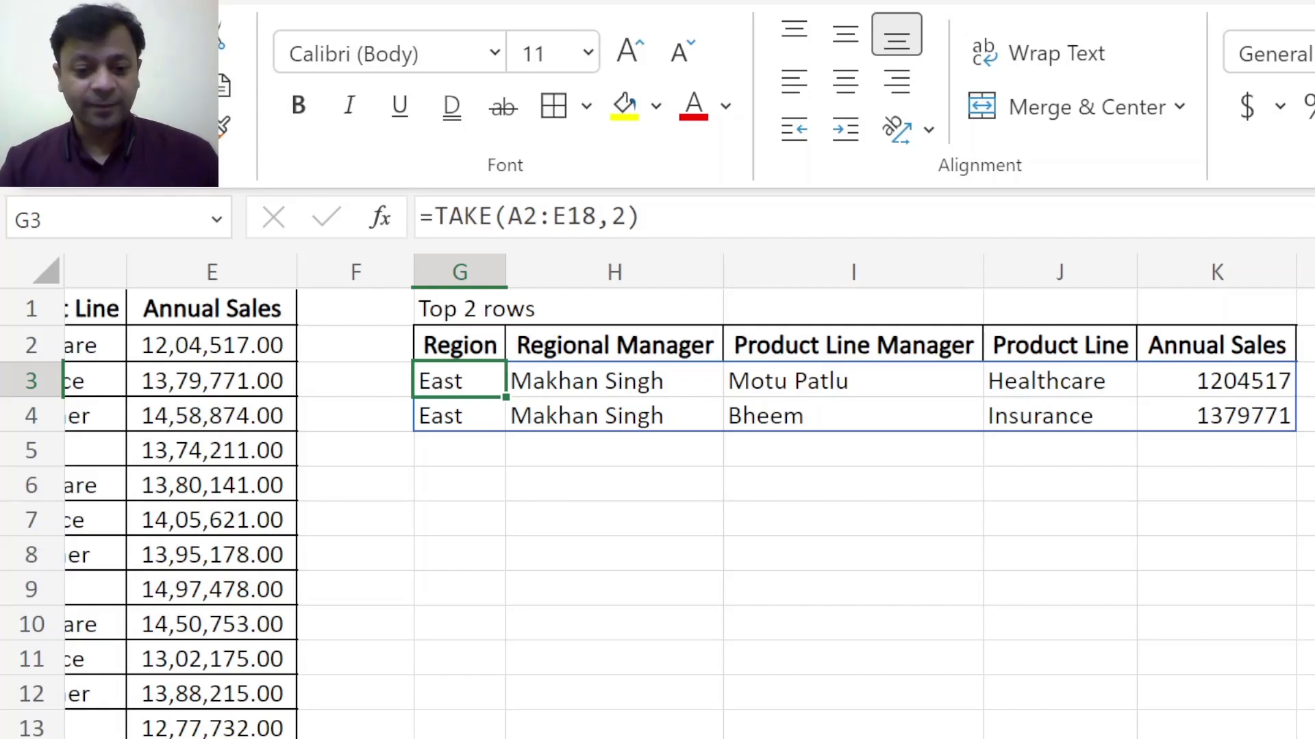
Step: Compare the first two source records in A2:E3 with the formula output in G3:K4
scroll(657, 493, "left", 5)
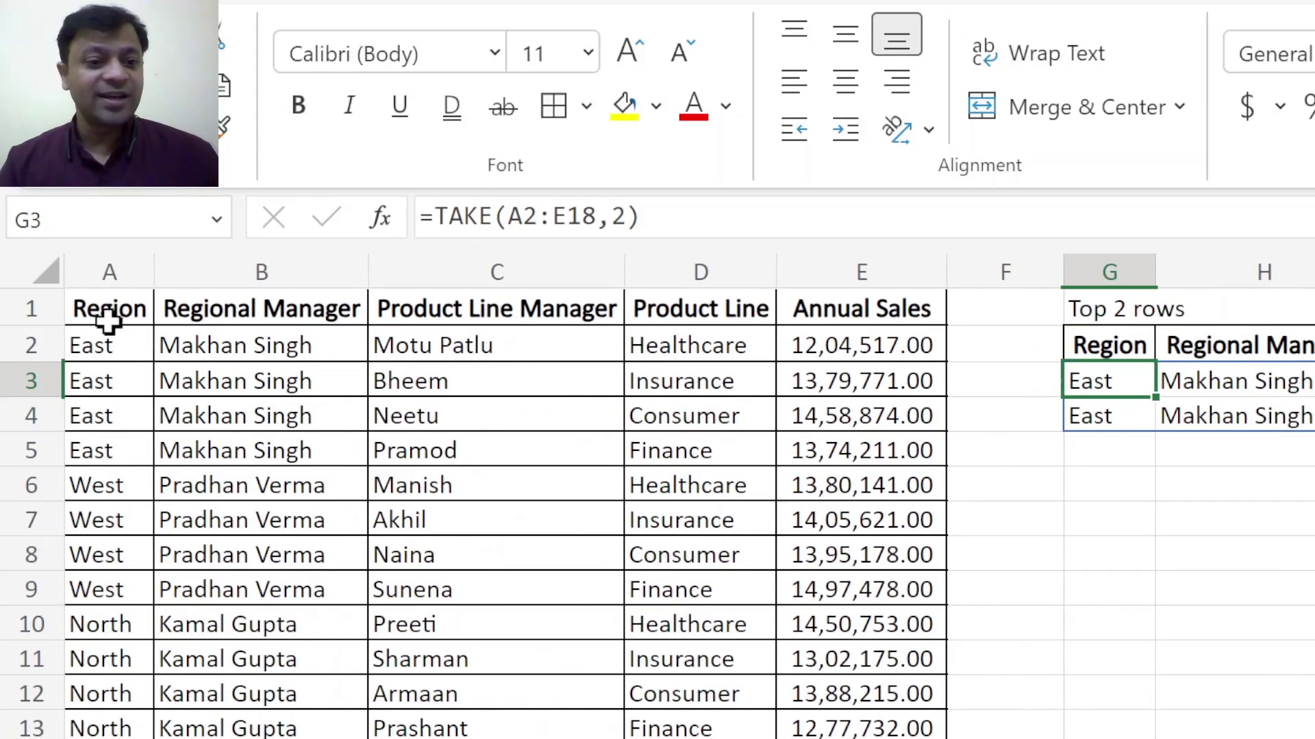
left_click_drag(86, 343, 904, 738)
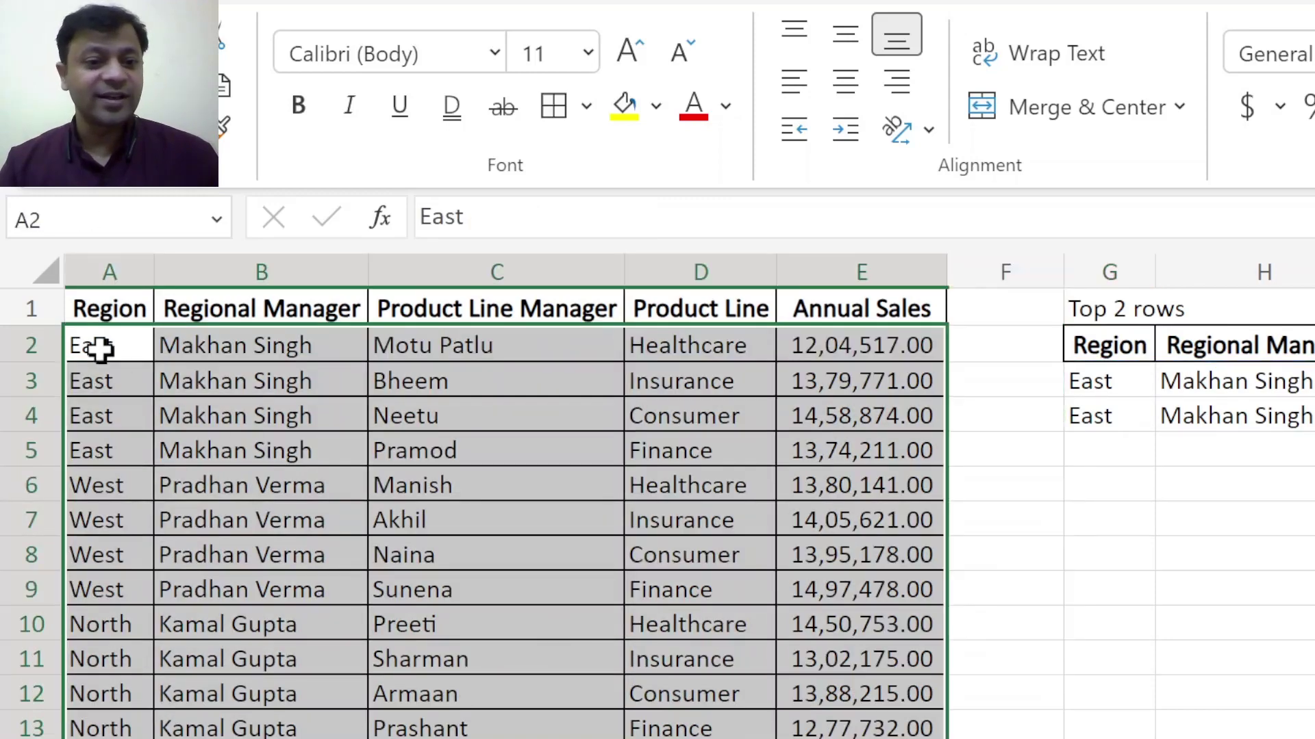
left_click_drag(100, 350, 866, 378)
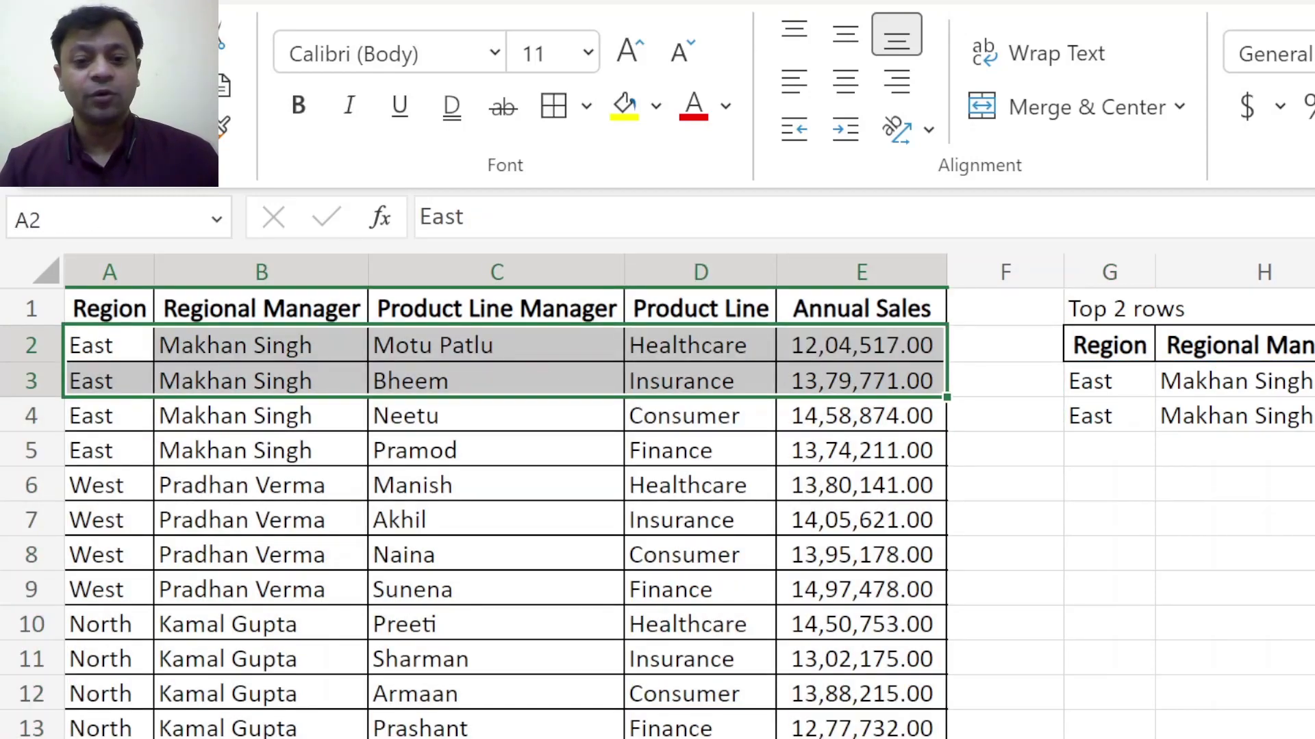
scroll(242, 482, "right", 5)
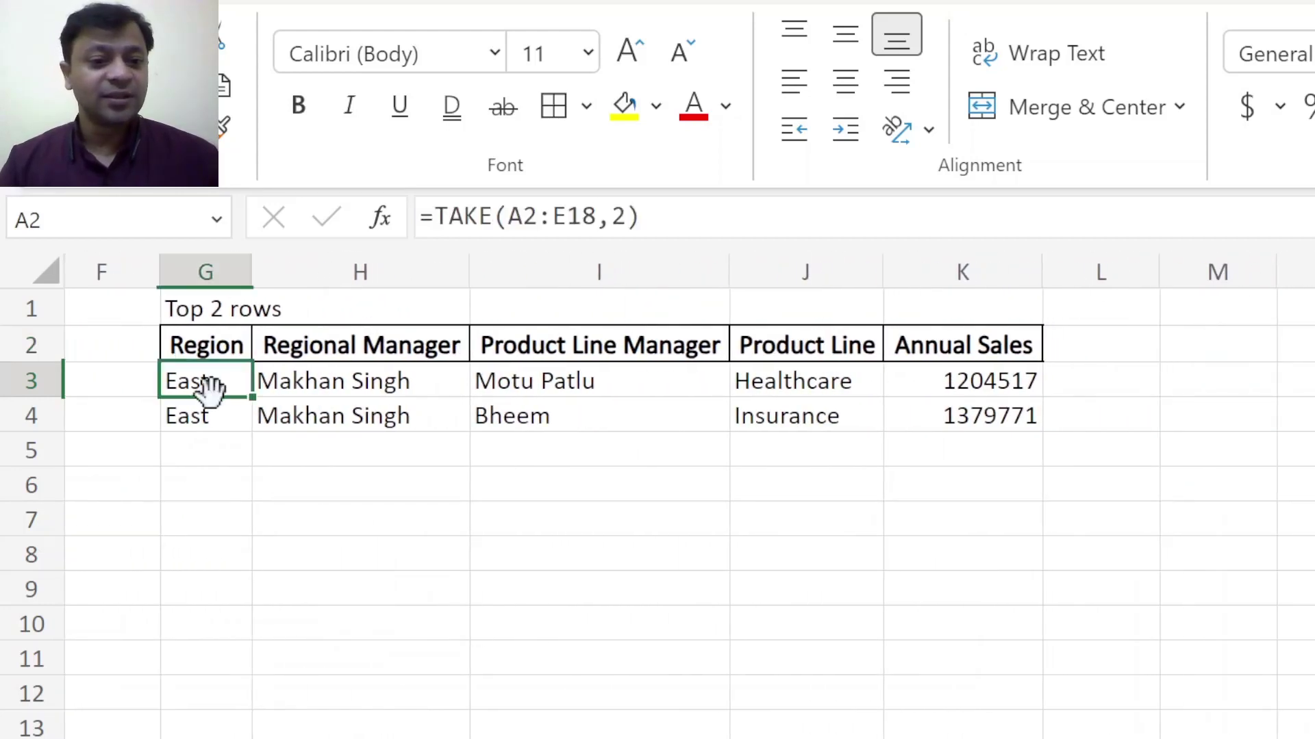
left_click_drag(206, 381, 959, 419)
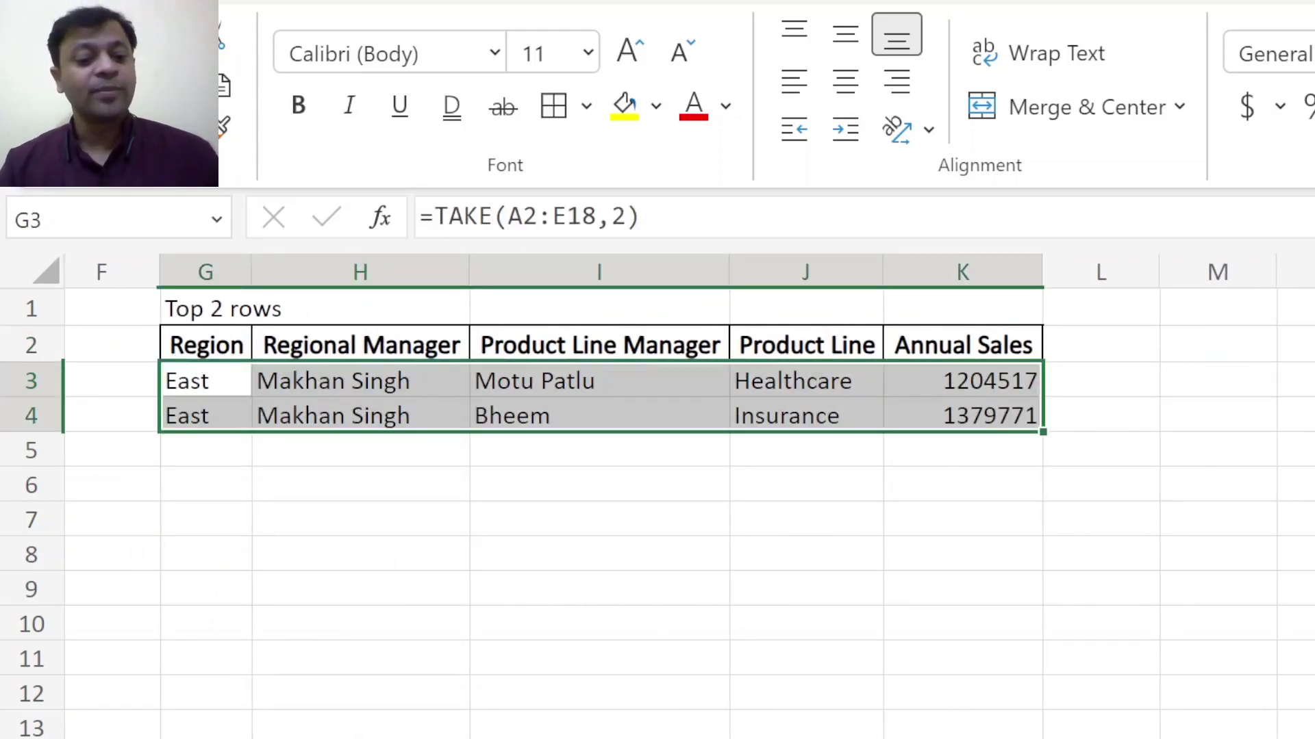
Step: On the next worksheet, enter =TAKE(A2:E18,-2) in G3 to return the bottom 2 rows of the table
key("ctrl+Page_Down")
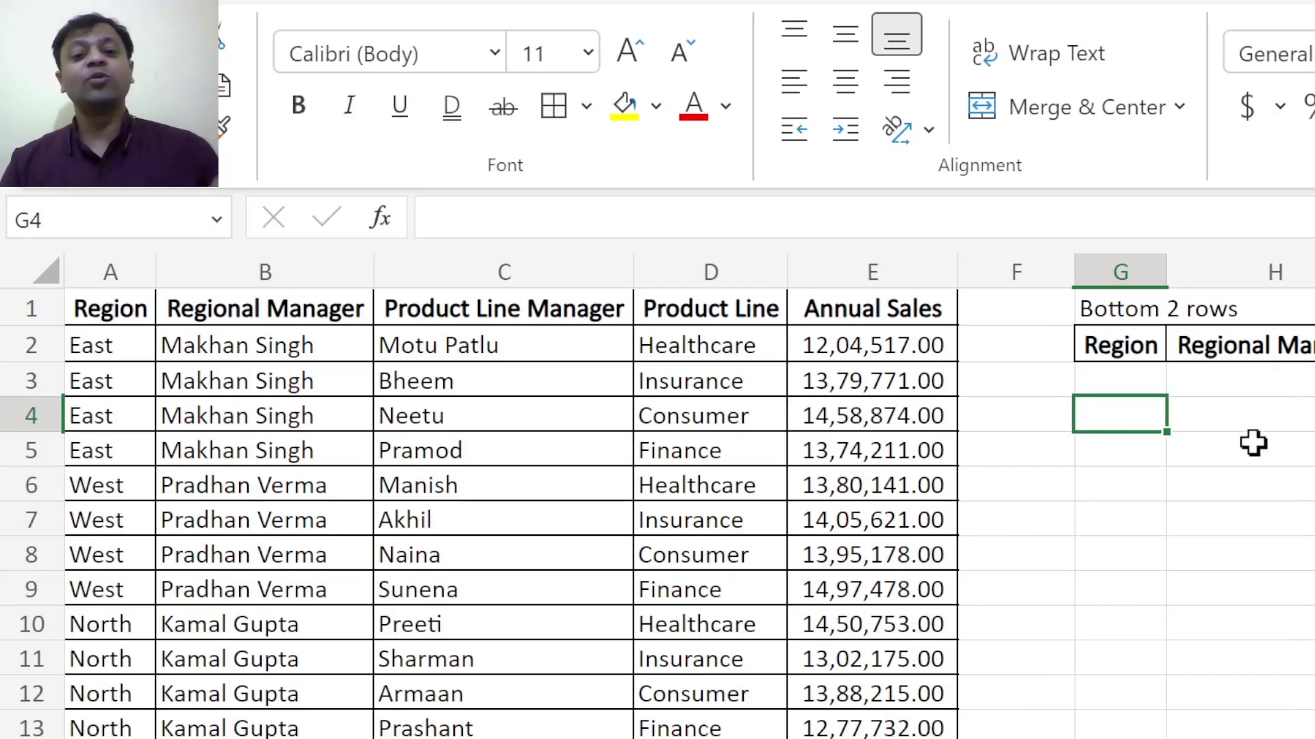
key("Up")
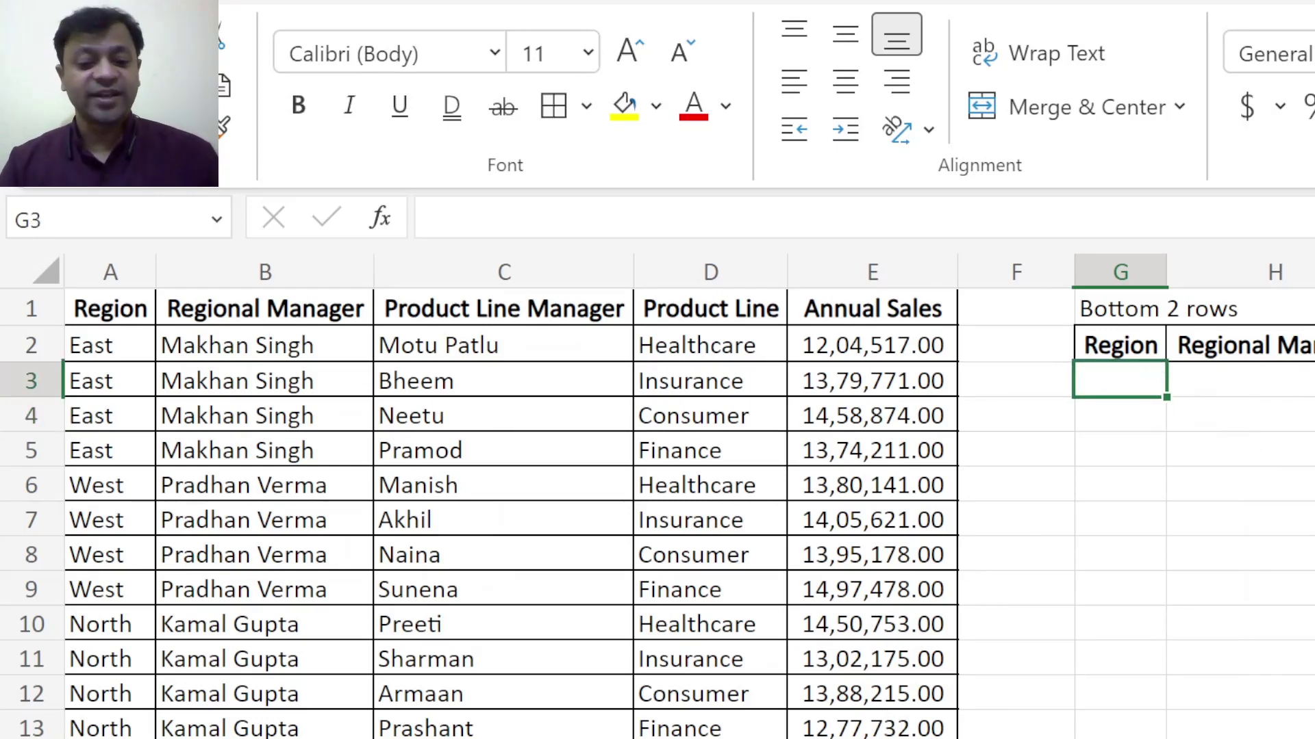
scroll(685, 493, "right", 5)
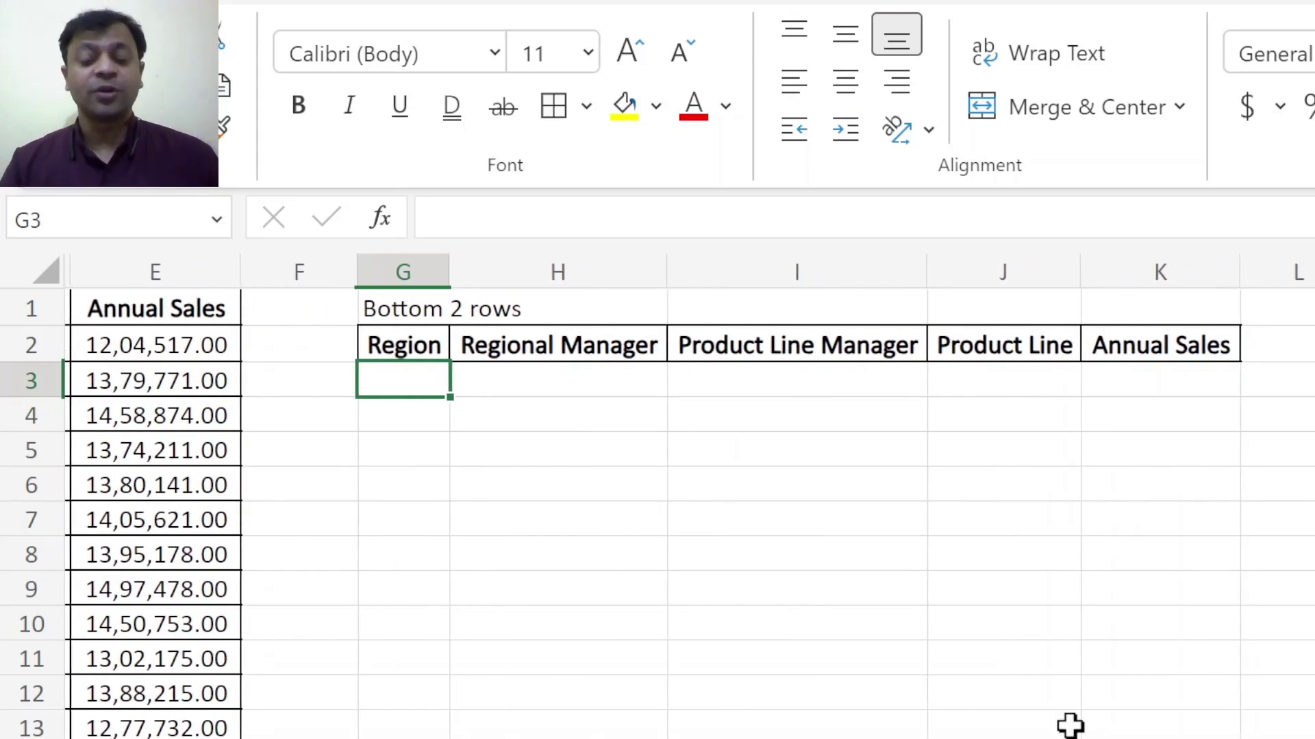
type("=take(")
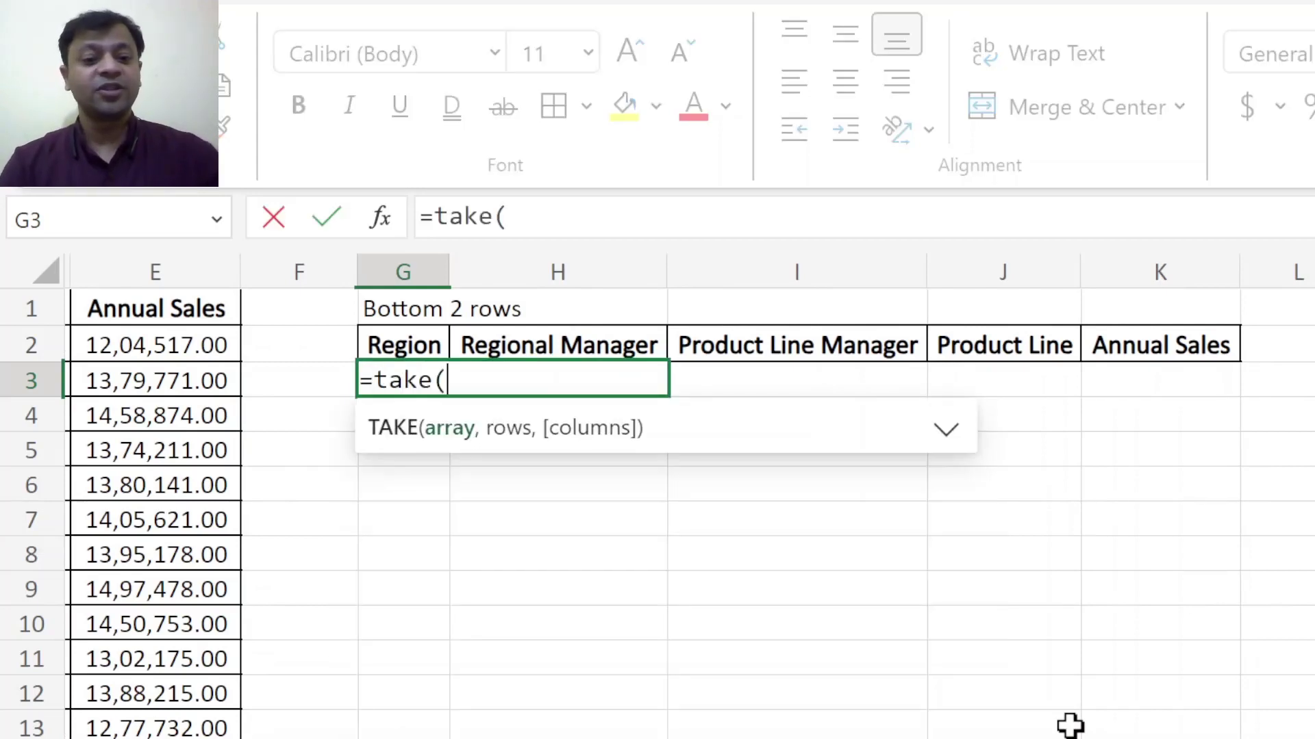
key("ctrl+Left")
key("ctrl+Left")
key("Up")
key("ctrl+shift+Right")
key("ctrl+shift+Down")
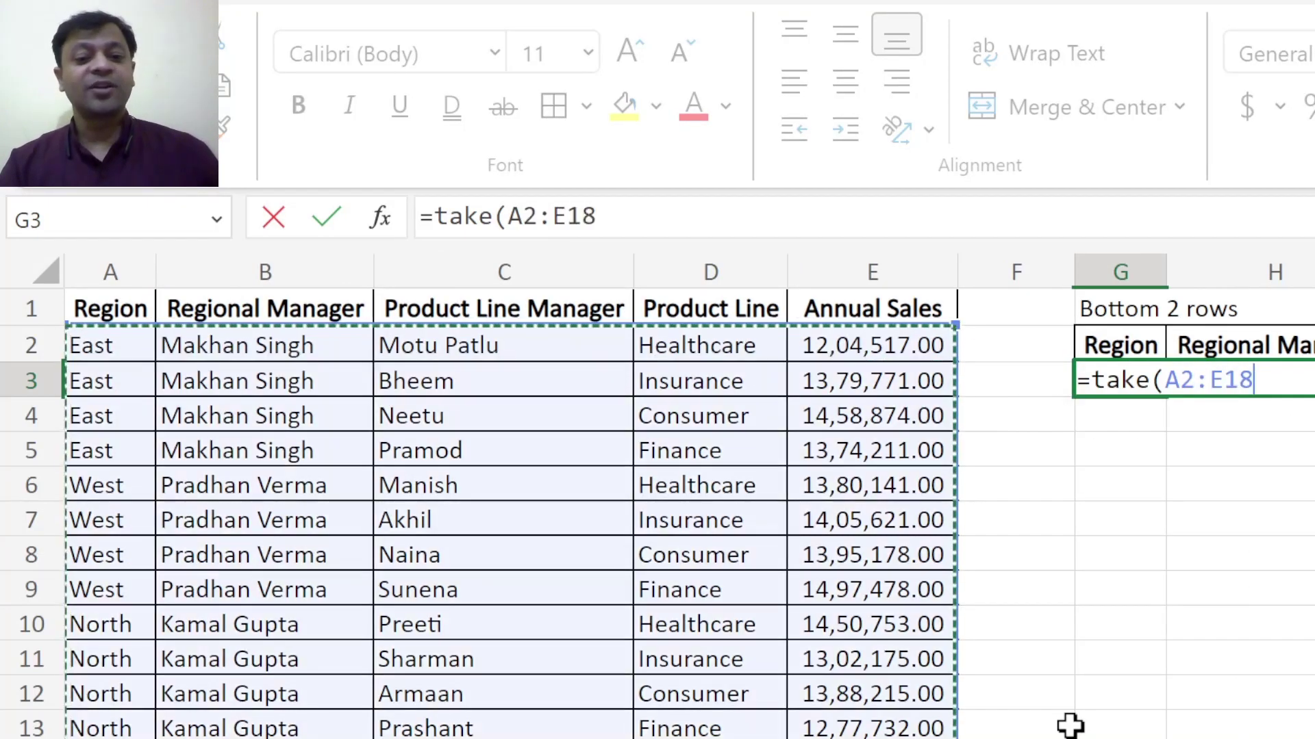
scroll(1068, 709, "right", 8)
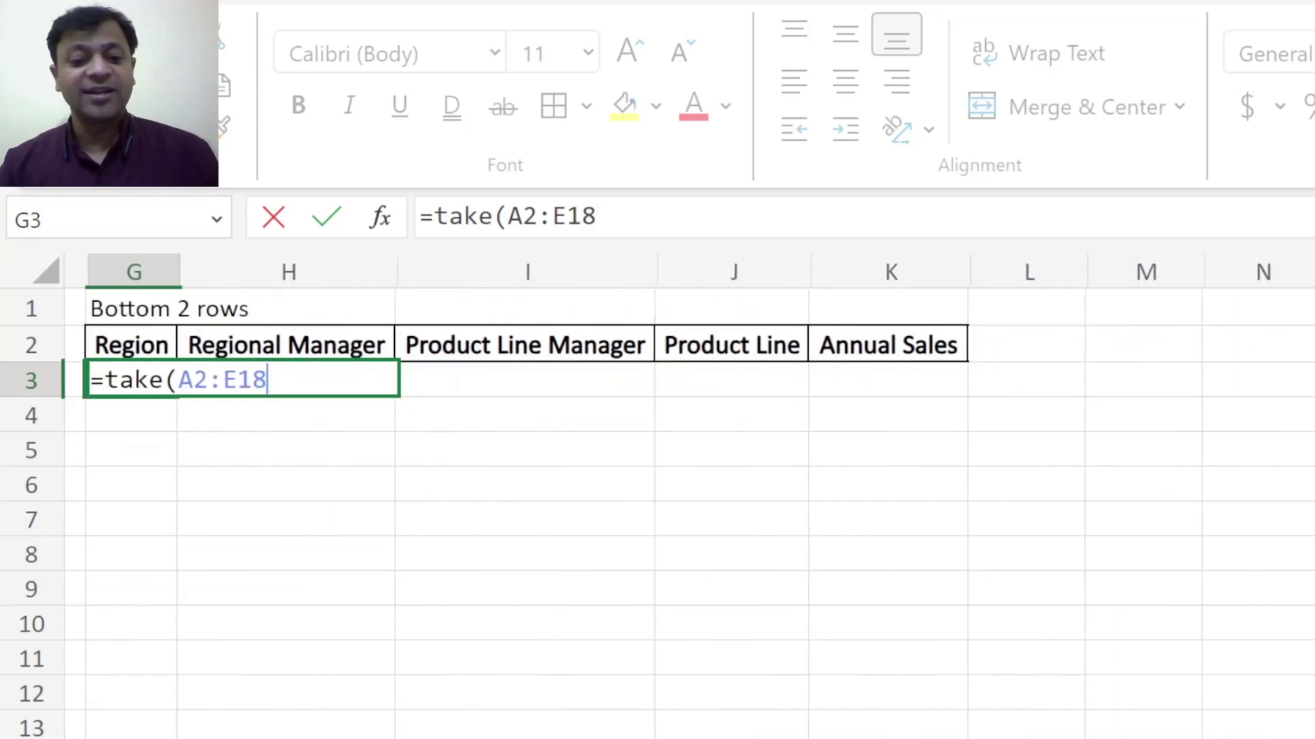
type(",")
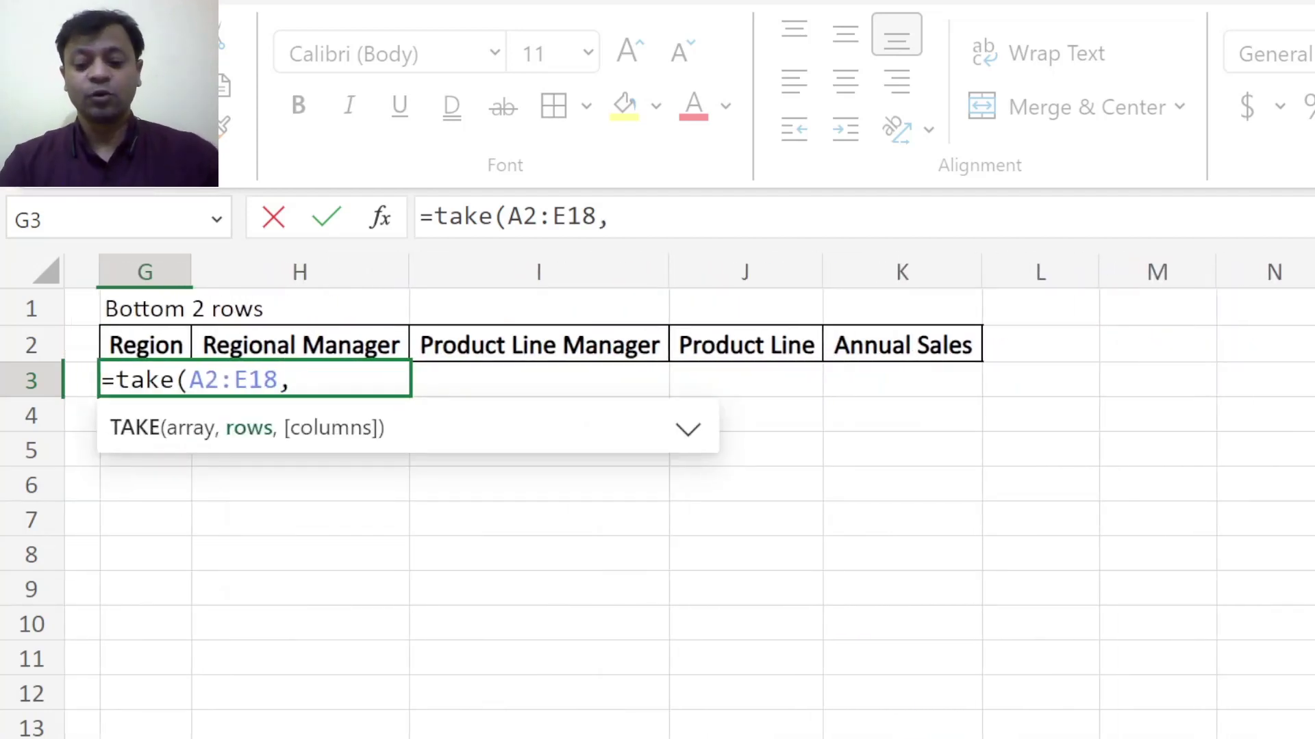
type("-2)")
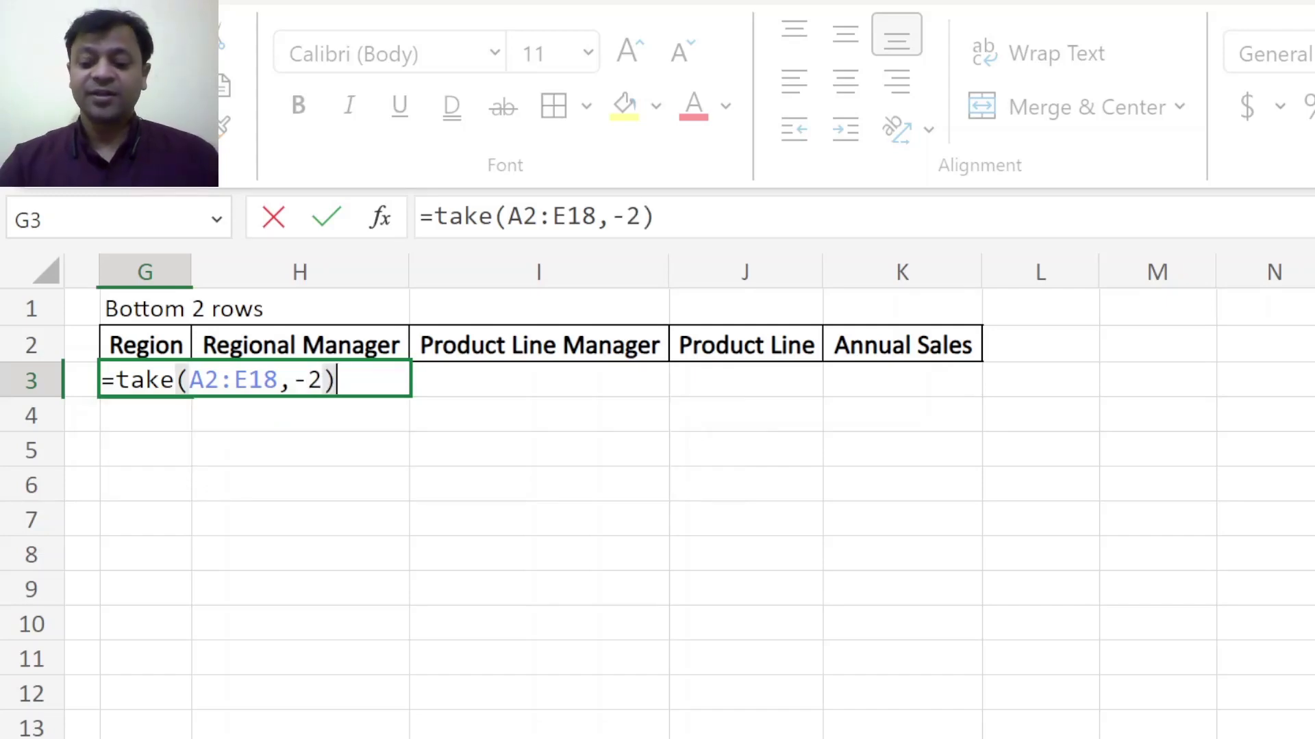
key("Return")
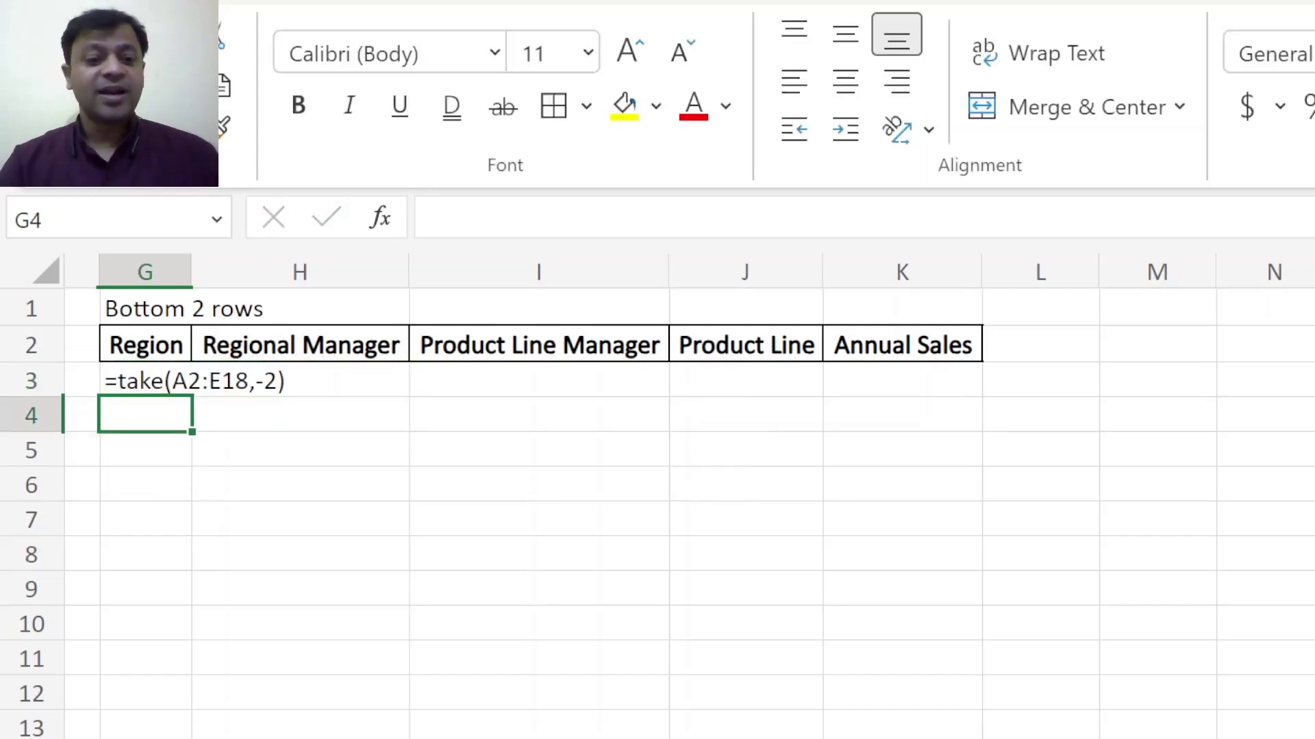
Step: Select the full source data range A2:E18 on the bottom-rows worksheet to review its records
key("Up")
key("ctrl+Left")
key("ctrl+Left")
key("ctrl+Right")
key("ctrl+Right")
key("ctrl+Left")
key("ctrl+Left")
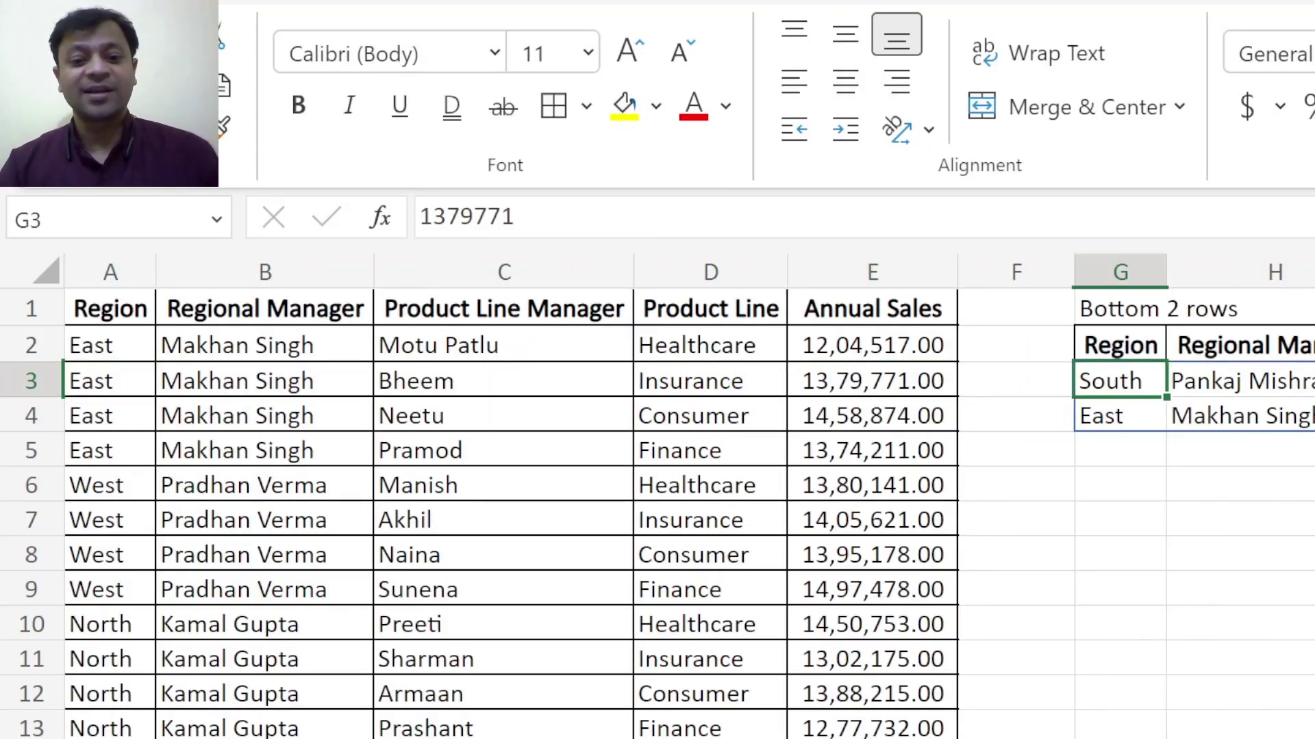
key("ctrl+Up")
key("Down")
key("ctrl+shift+Right")
key("ctrl+shift+Down")
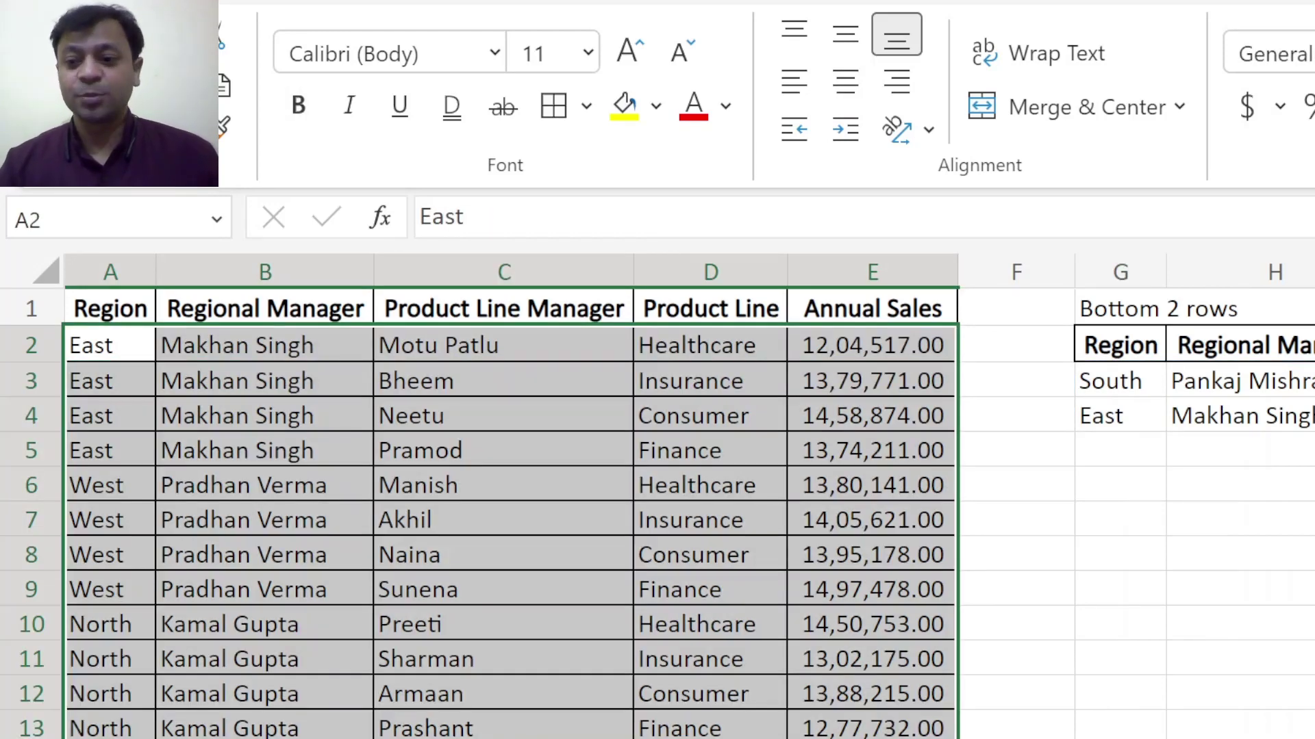
Step: Compare the last two source records in A17:E18 with the formula output in G3:K4
scroll(1005, 485, "down", 5)
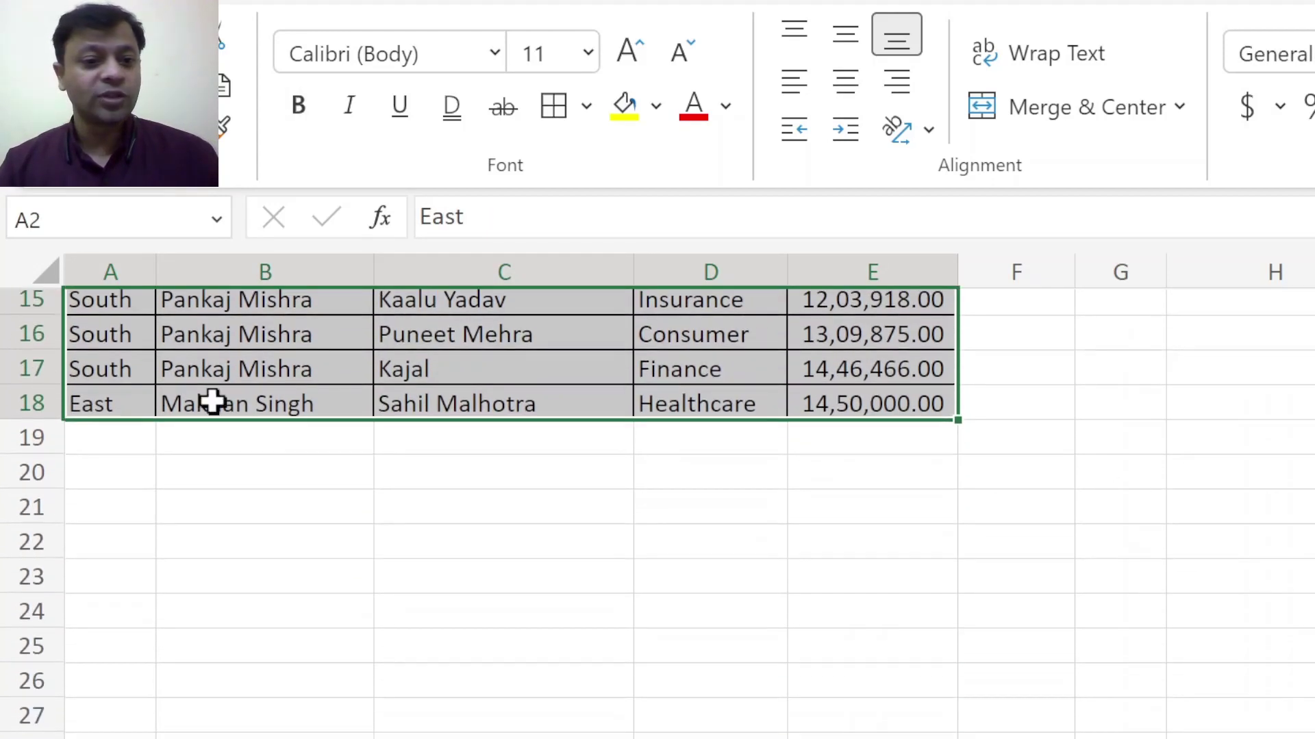
left_click_drag(68, 372, 840, 402)
scroll(512, 506, "up", 5)
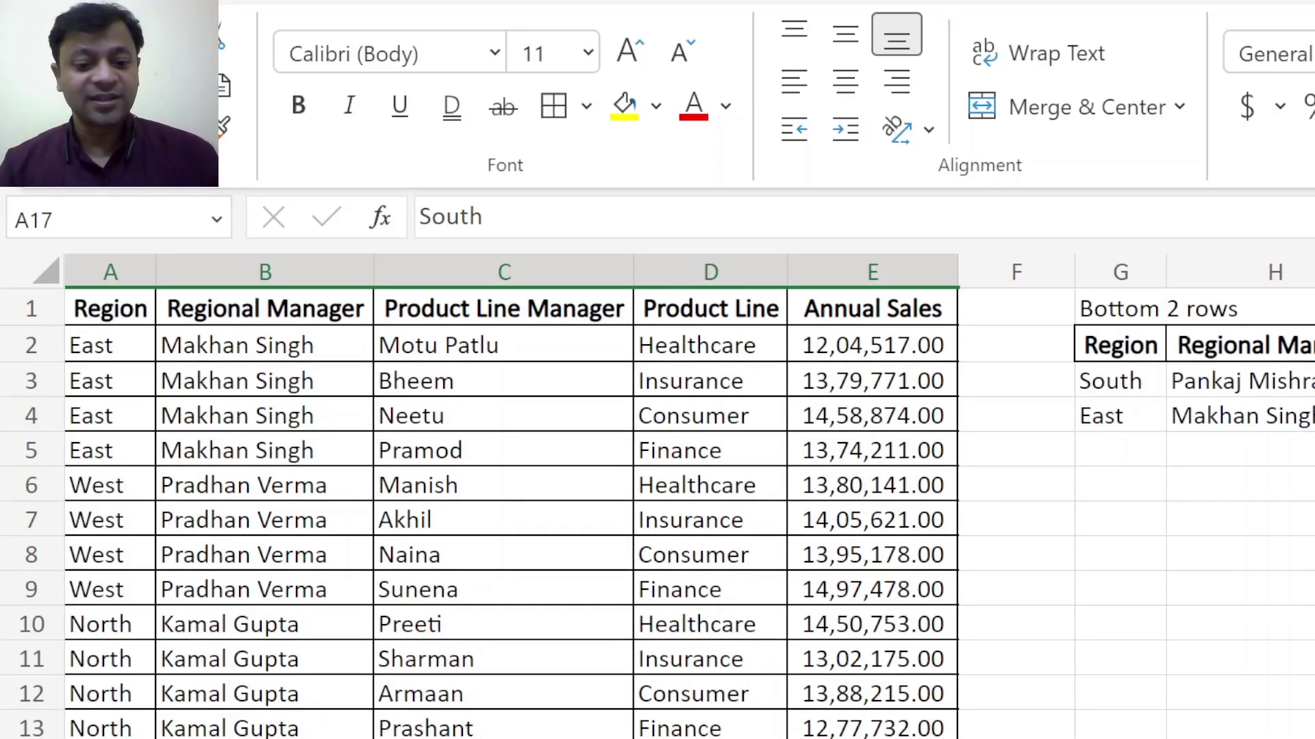
scroll(657, 493, "right", 6)
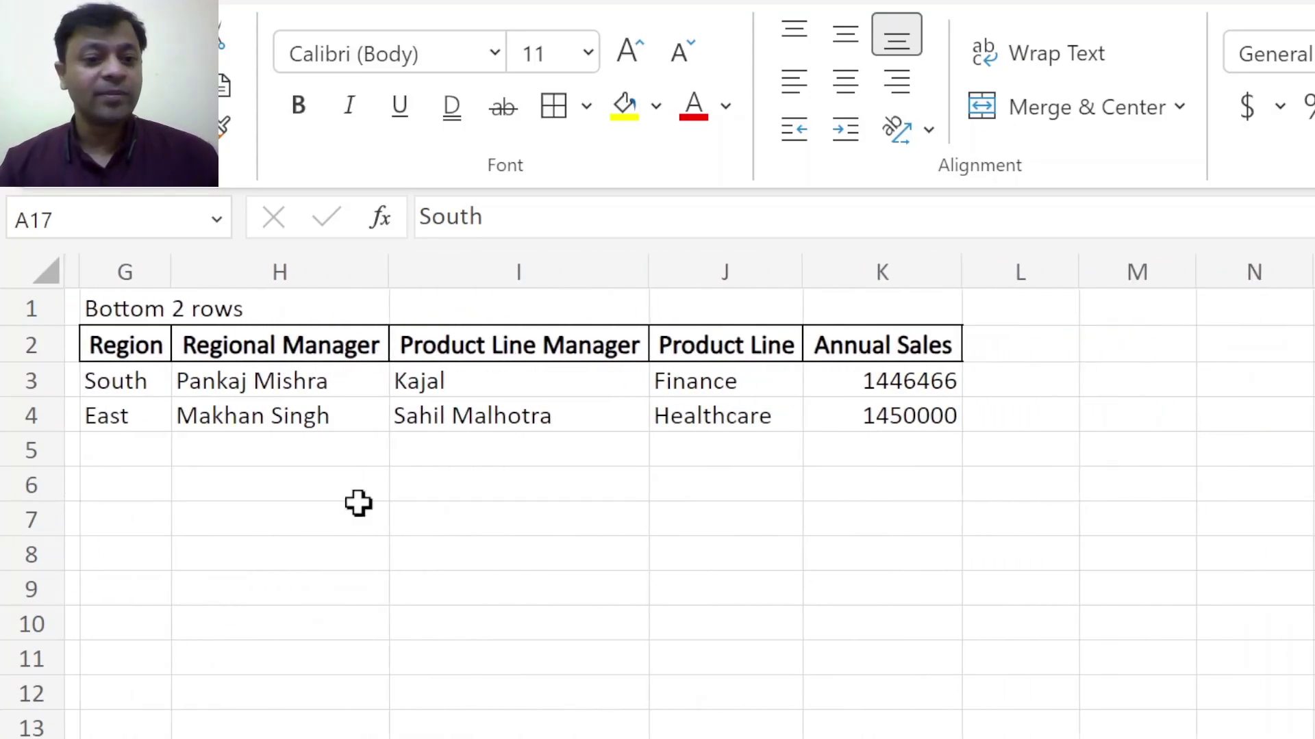
Step: On the next worksheet, review the "First 2 columns" output area and select the source table from its header row A1:E1 down
key("ctrl+Page_Down")
left_click(1120, 381)
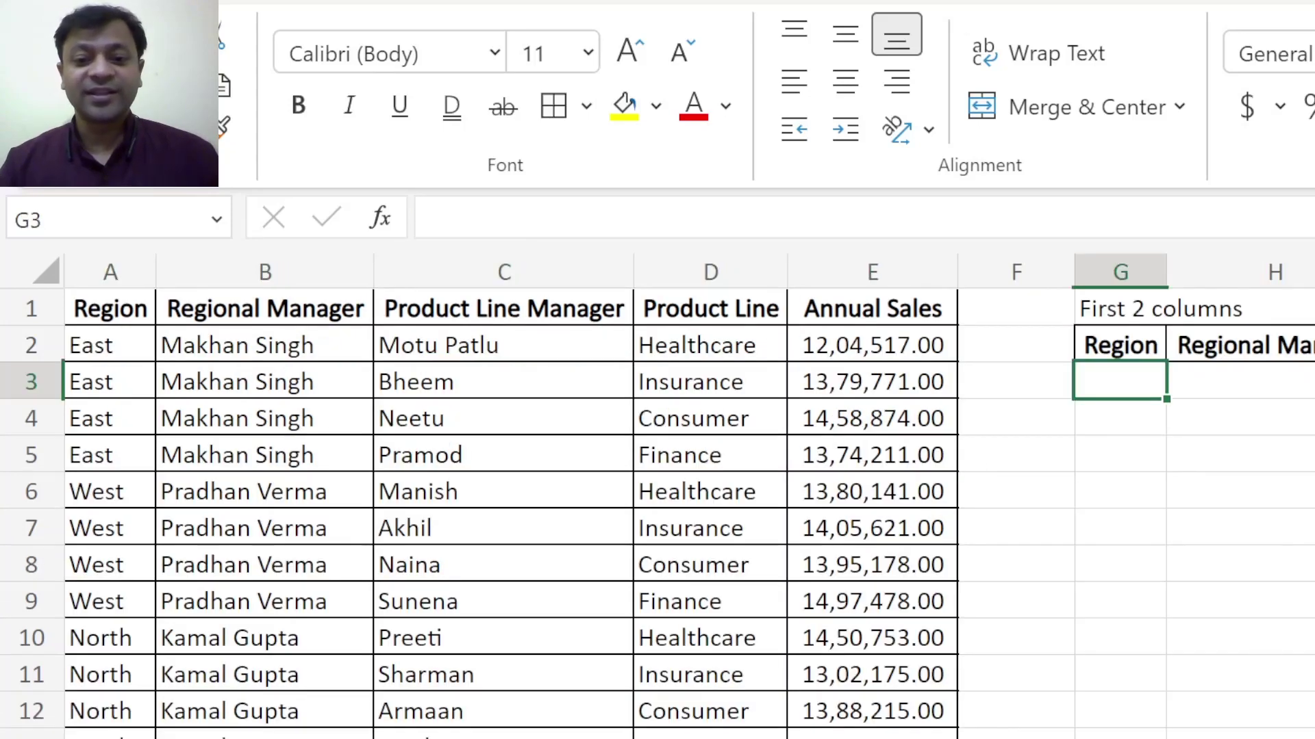
scroll(657, 493, "right", 3)
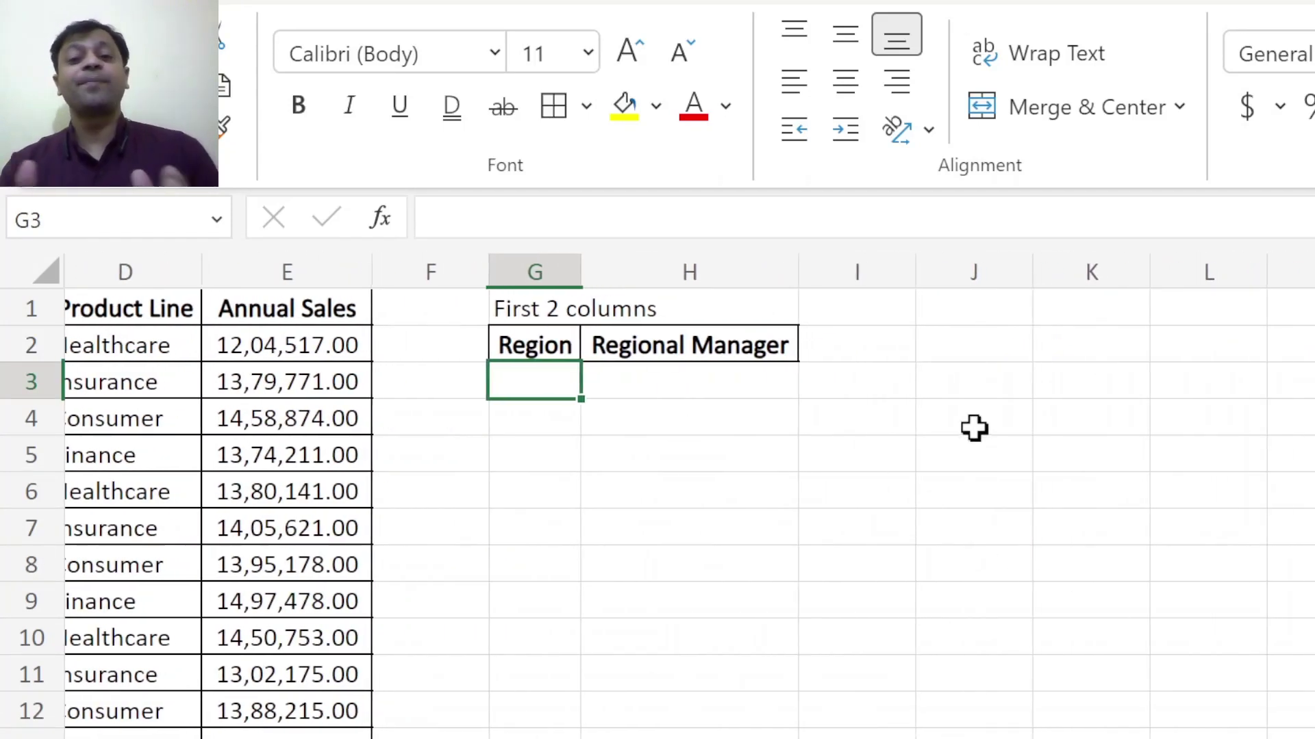
scroll(810, 710, "left", 3)
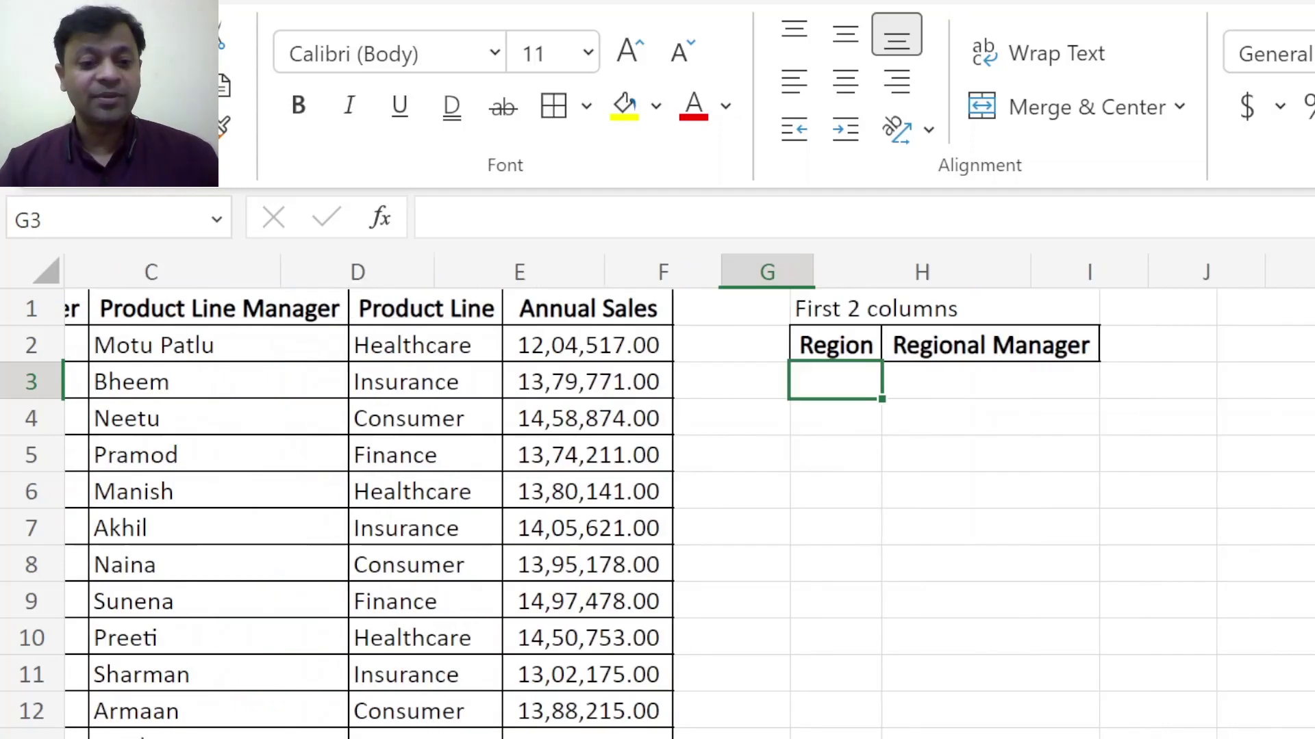
left_click_drag(113, 301, 883, 738)
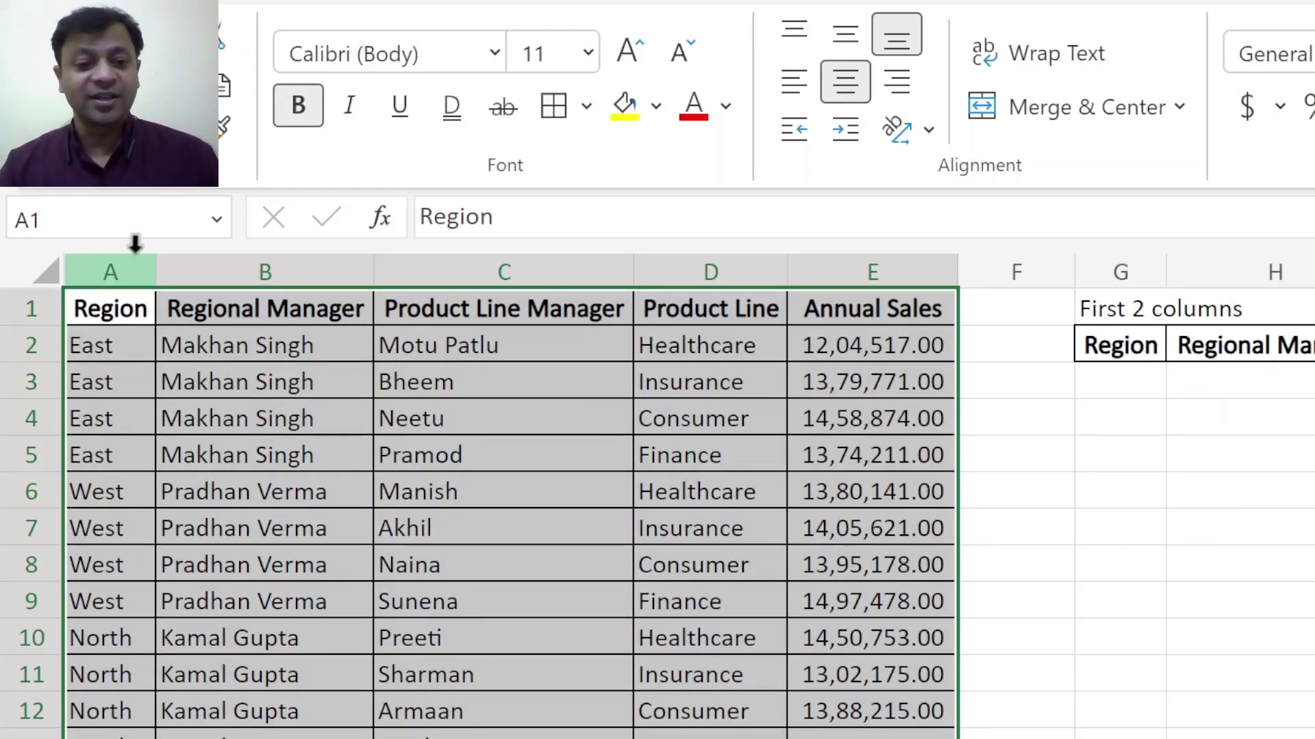
scroll(431, 438, "right", 5)
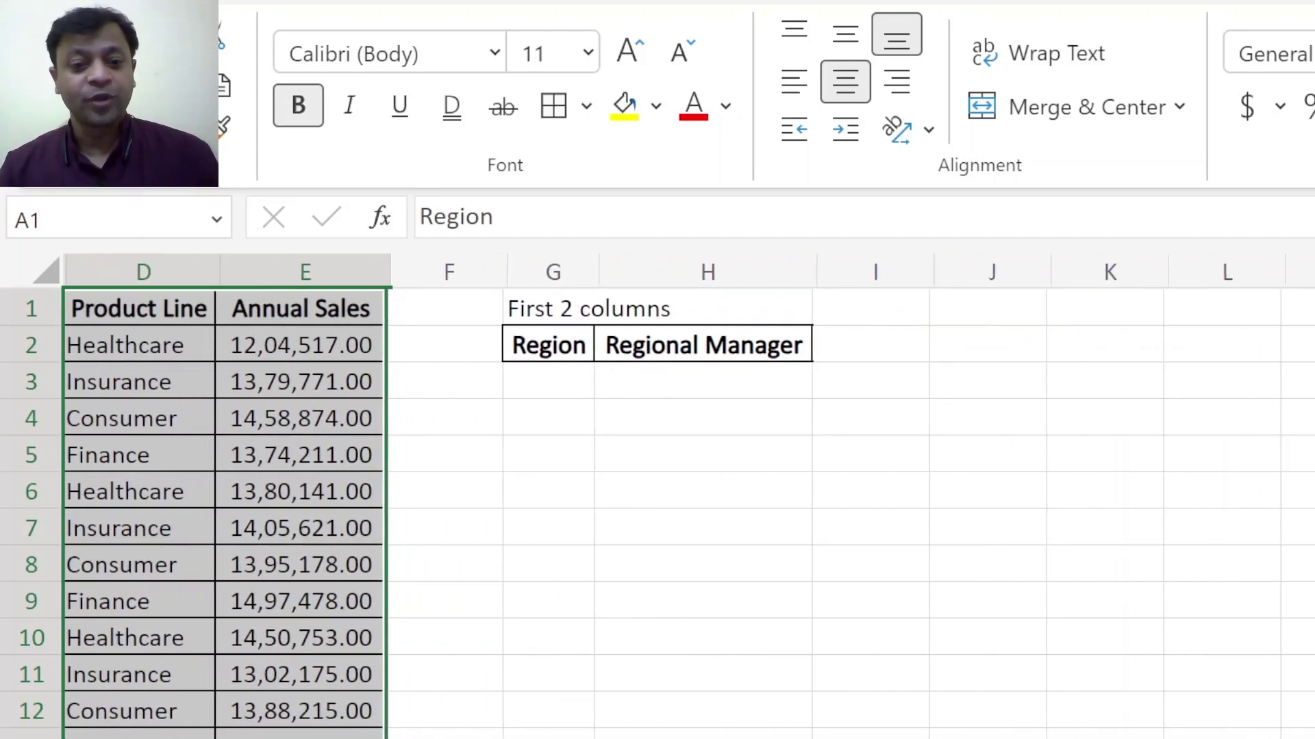
Step: Start a TAKE formula in G3 under "First 2 columns", using the data range A2:E18 as its array
left_click(385, 385)
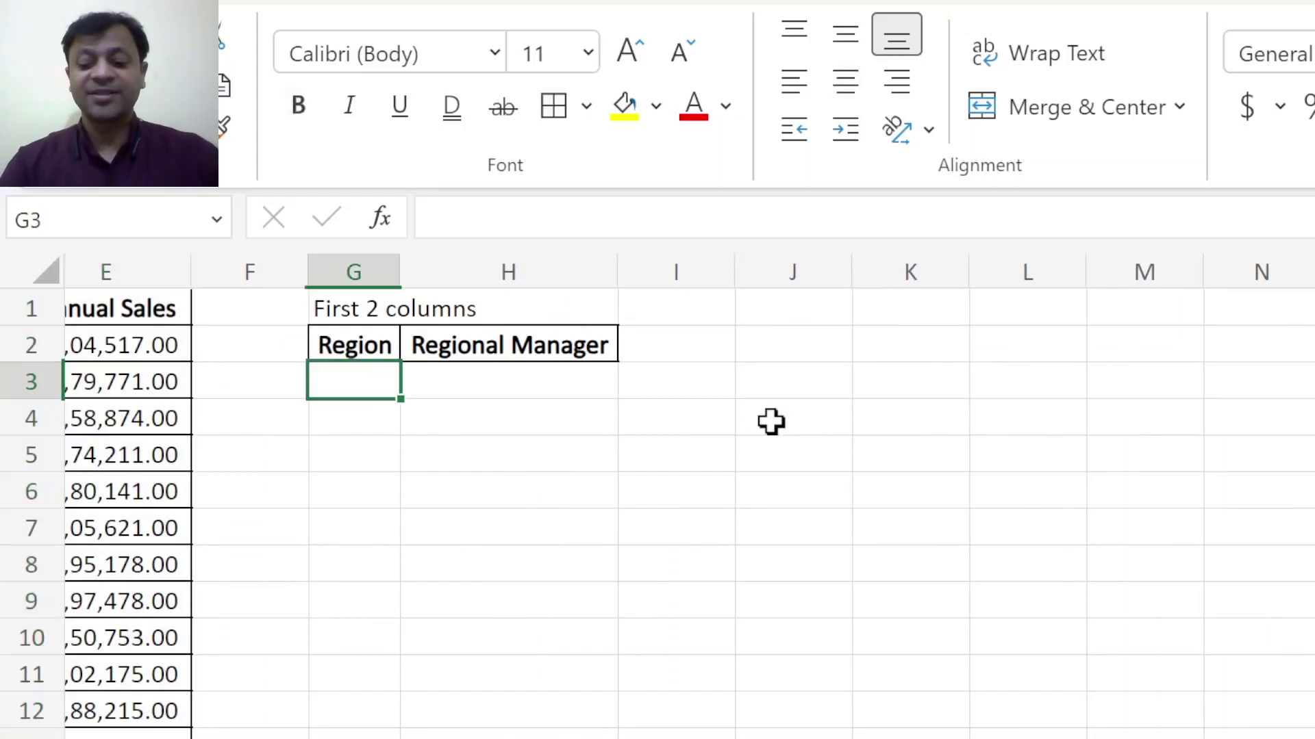
type("=take(")
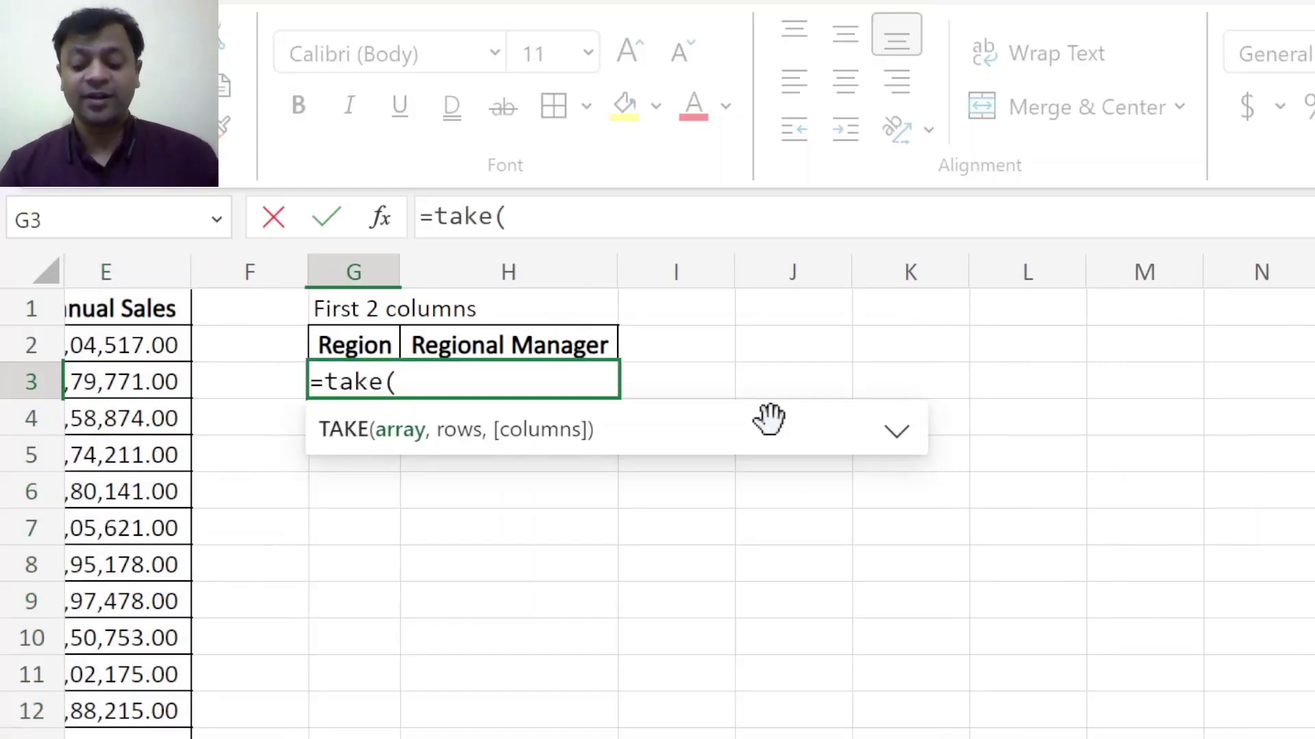
key("ctrl+Left")
key("ctrl+Left")
key("Up")
key("Up")
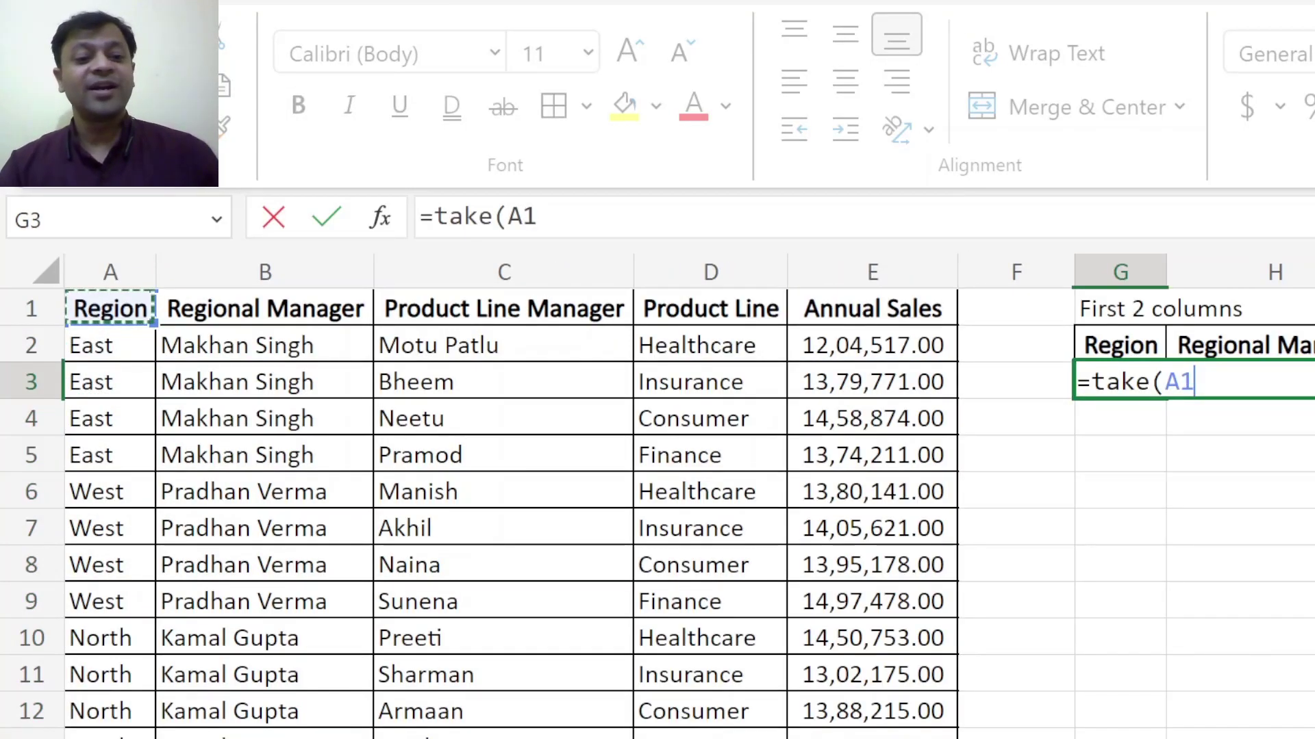
key("Down")
key("ctrl+shift+Right")
key("ctrl+shift+Down")
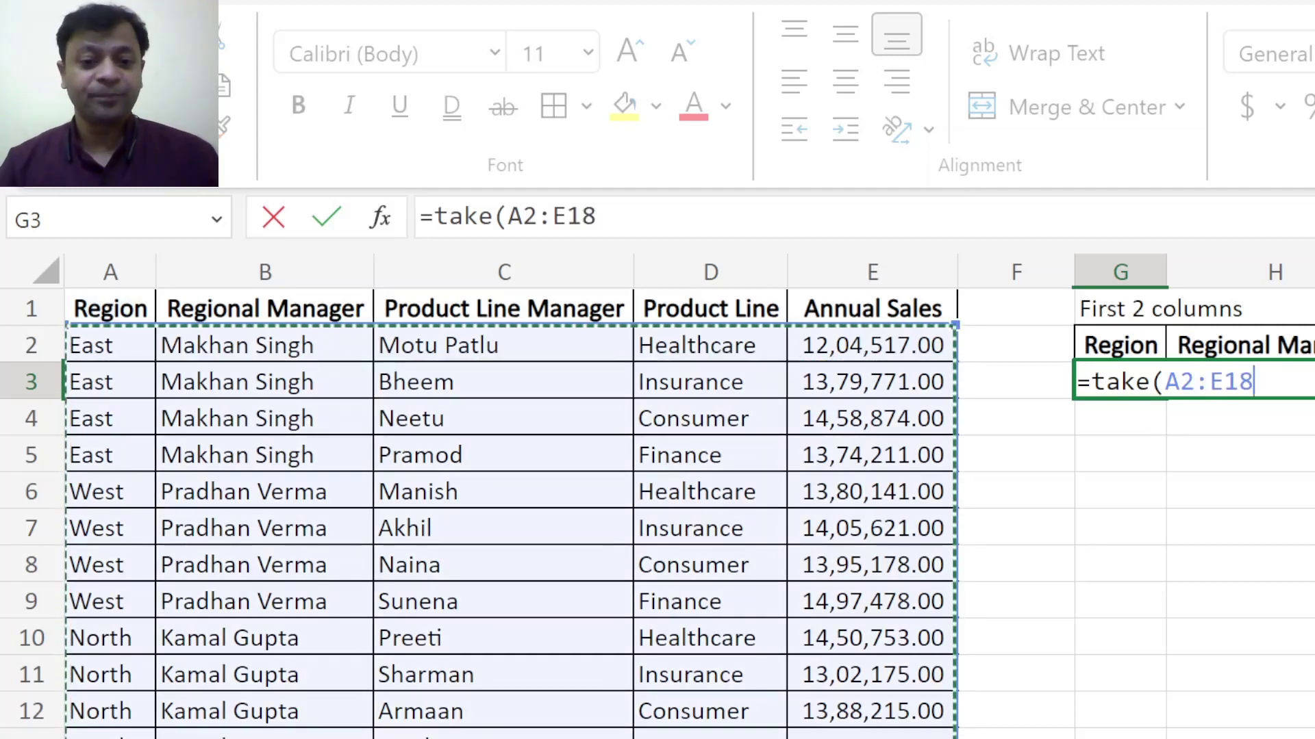
Step: Complete the G3 formula as =TAKE(A2:E18,,2), leaving the rows argument blank, and review the returned columns down to the last row
scroll(689, 495, "right", 5)
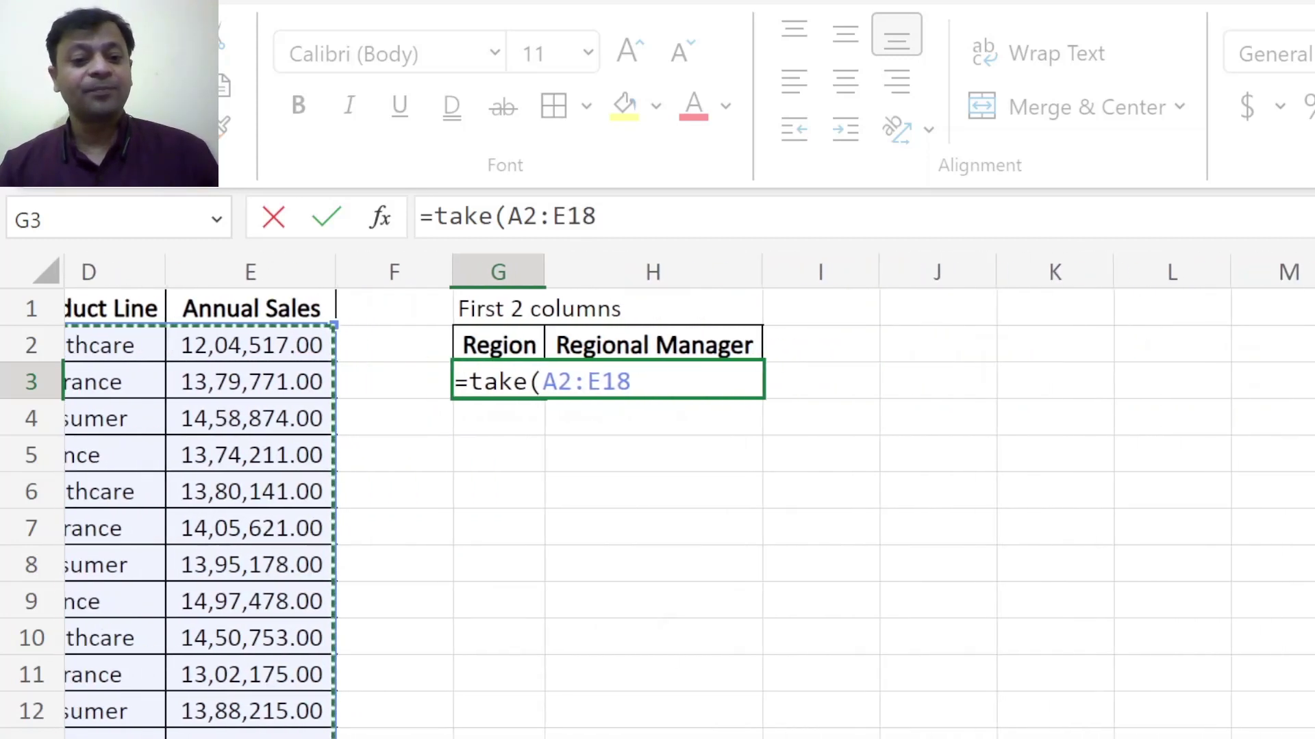
scroll(658, 496, "right", 2)
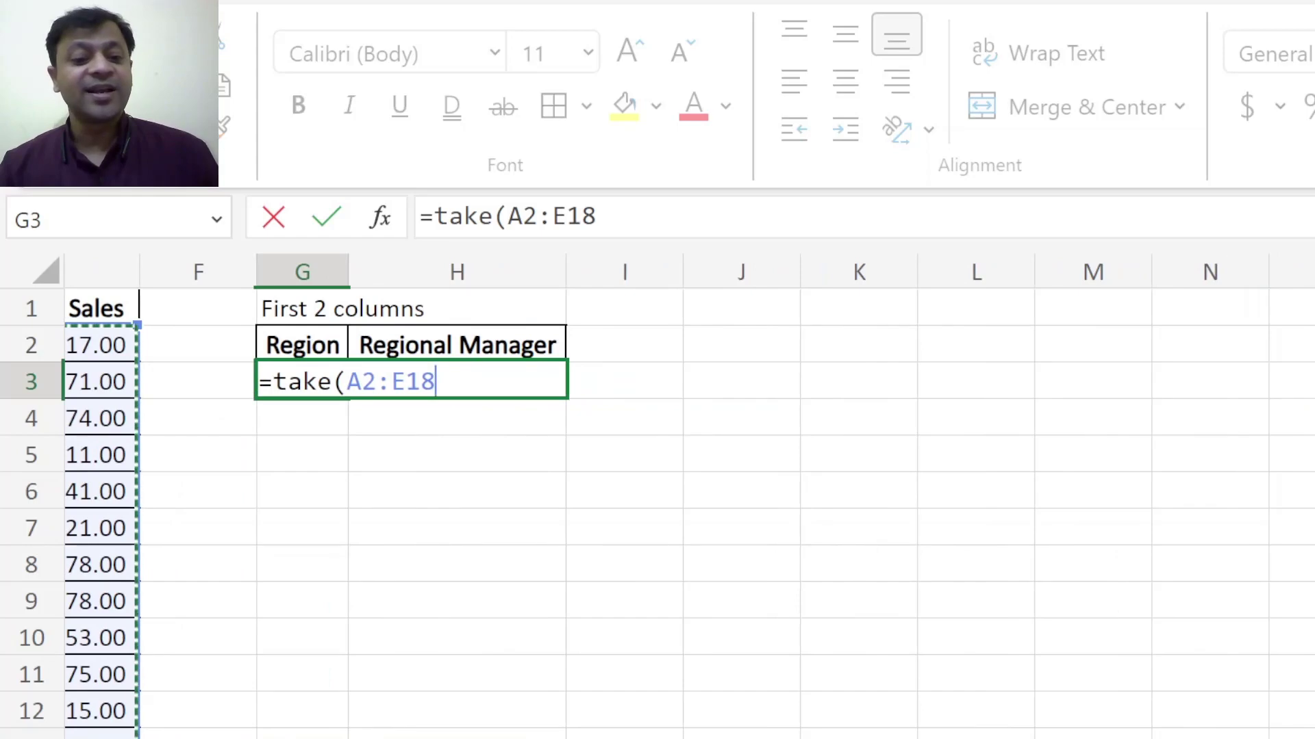
scroll(657, 495, "left", 7)
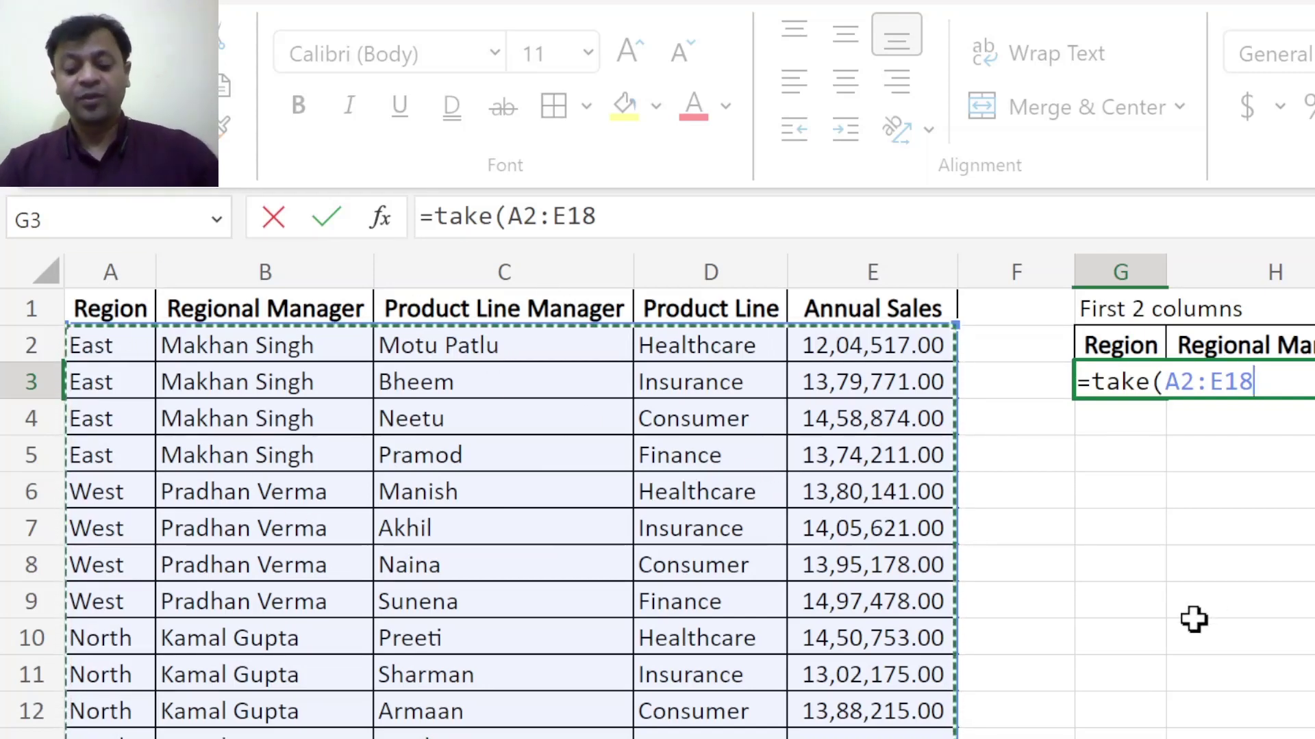
type(",")
scroll(657, 493, "right", 5)
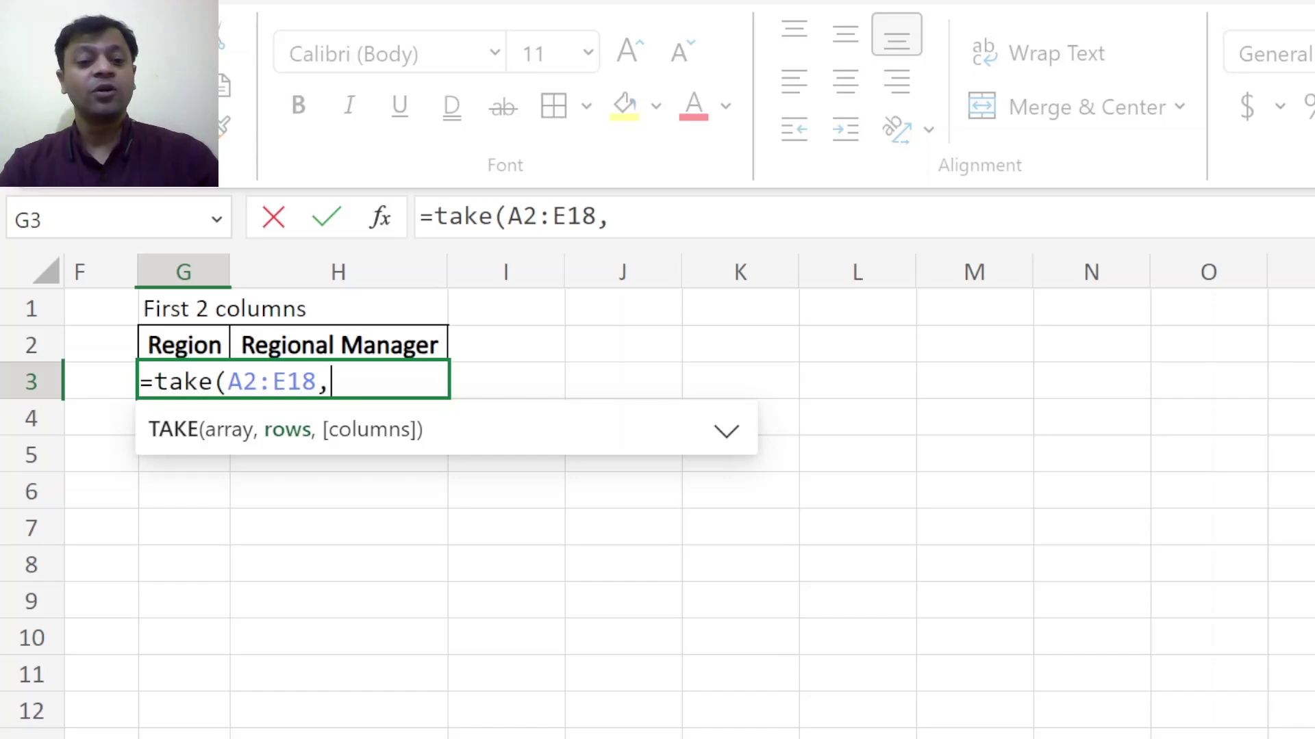
type(",")
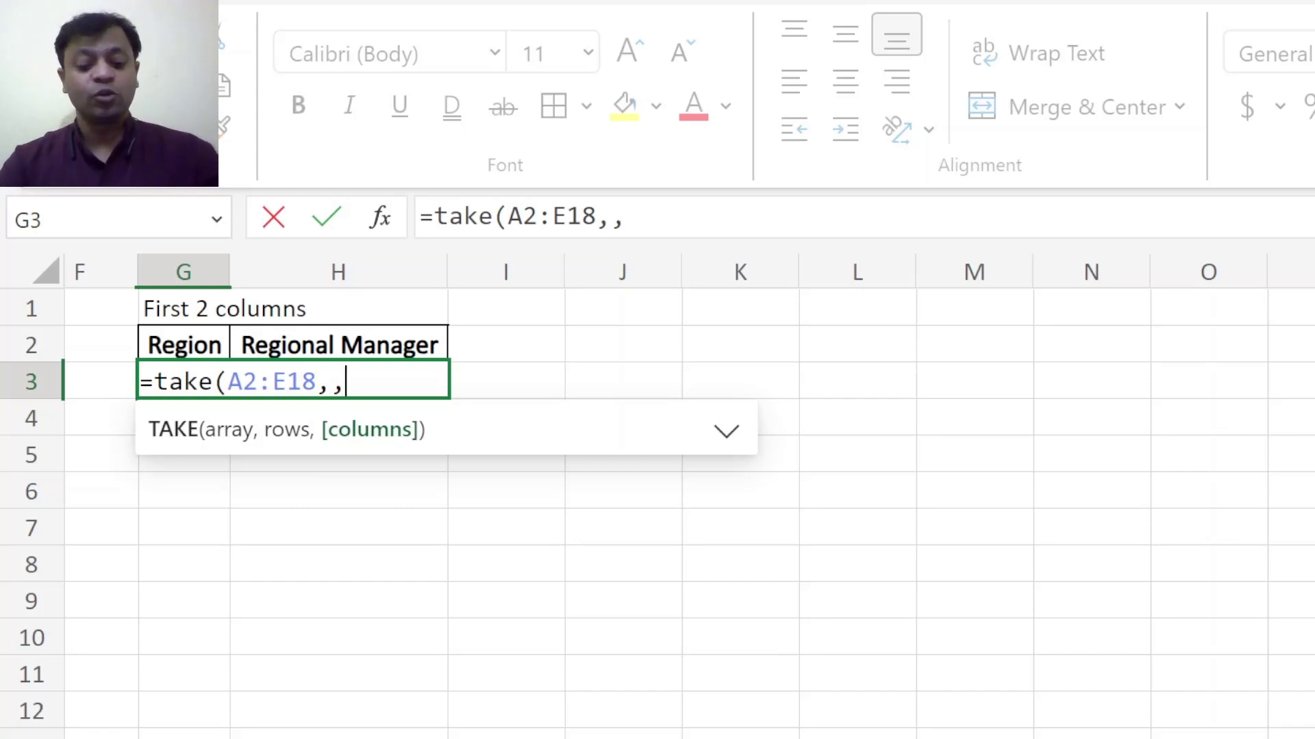
type("2")
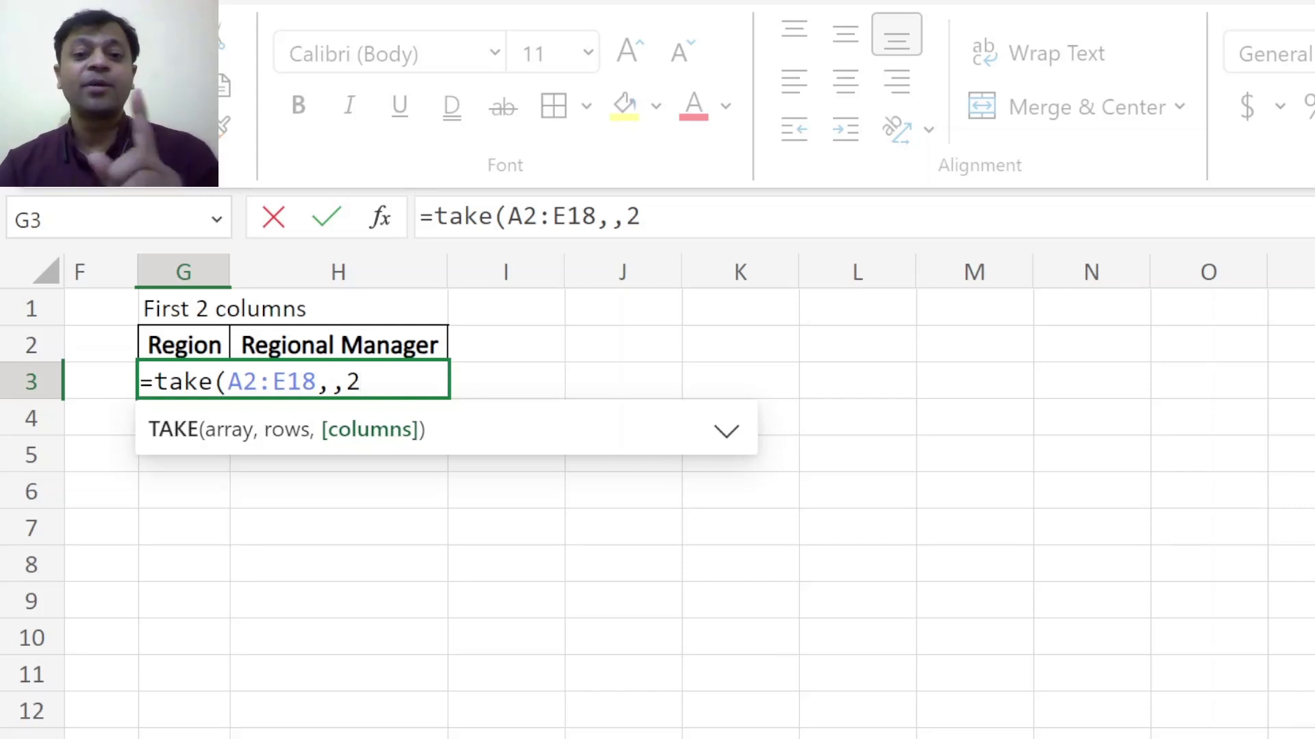
key("Return")
key("Up")
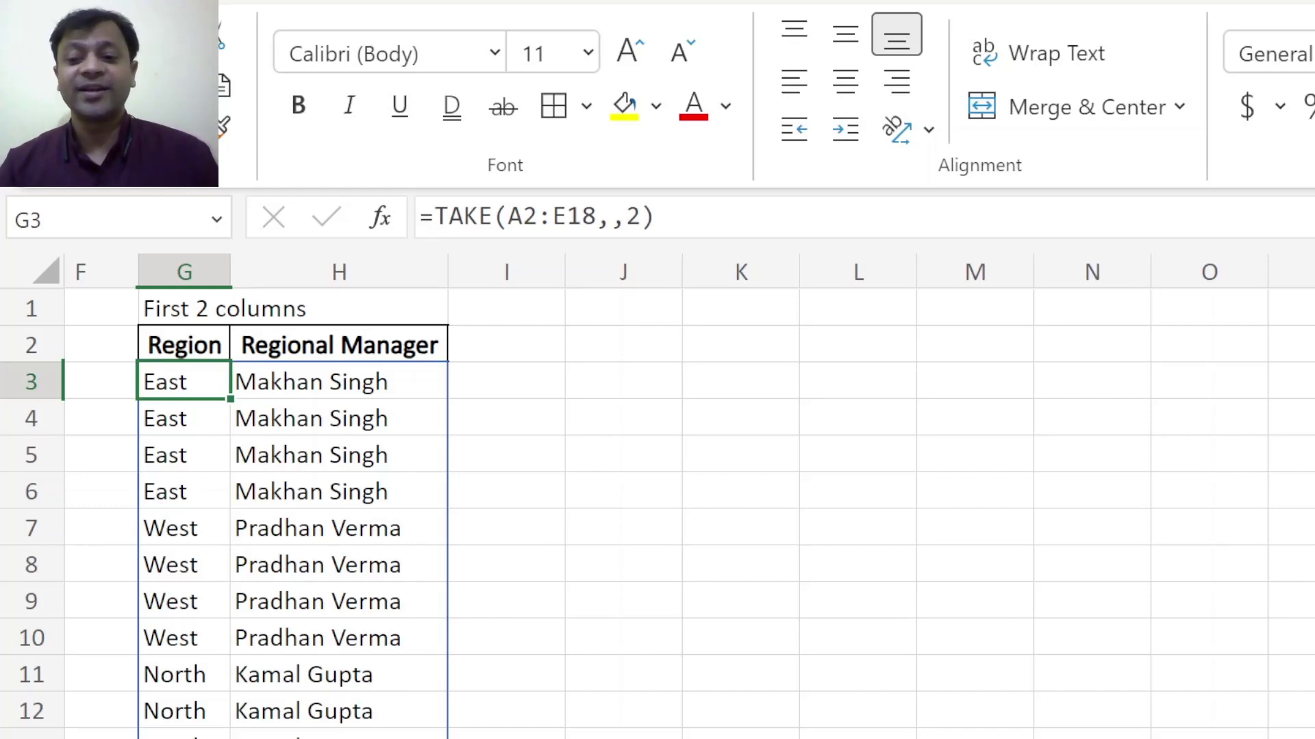
scroll(657, 497, "down", 3)
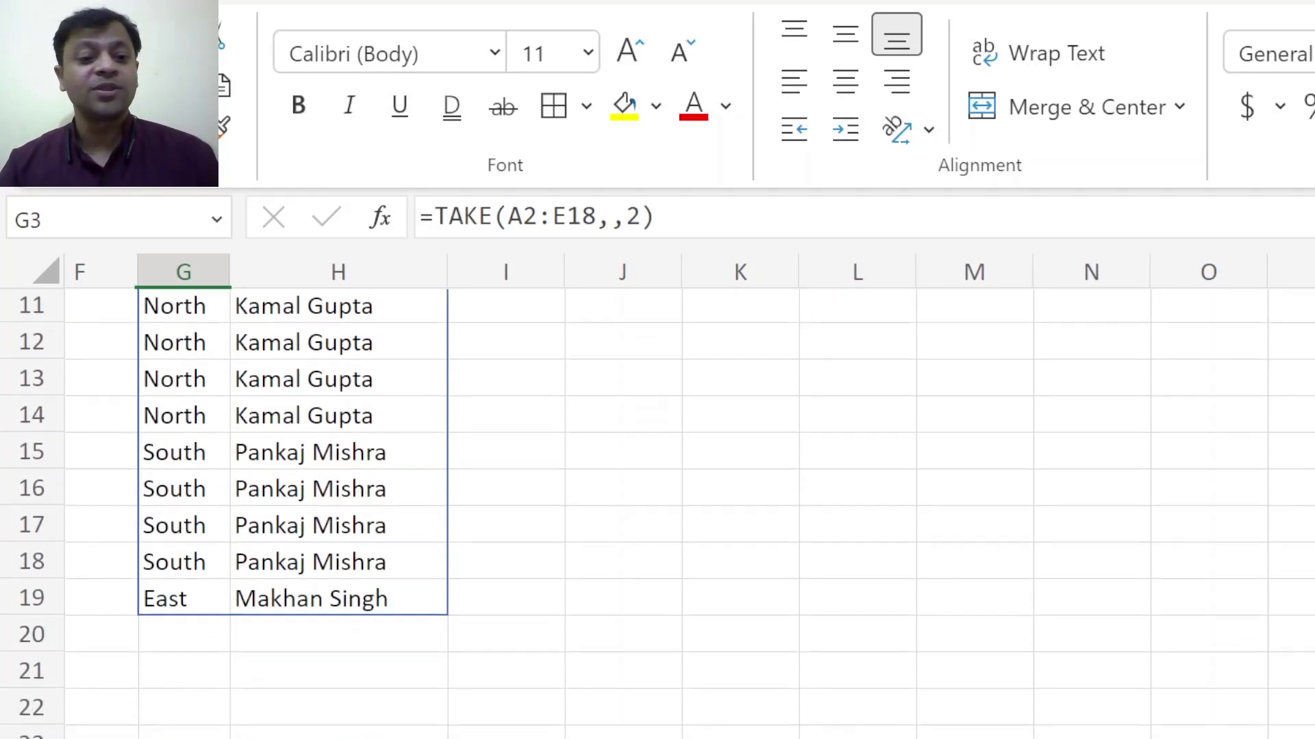
scroll(657, 497, "up", 3)
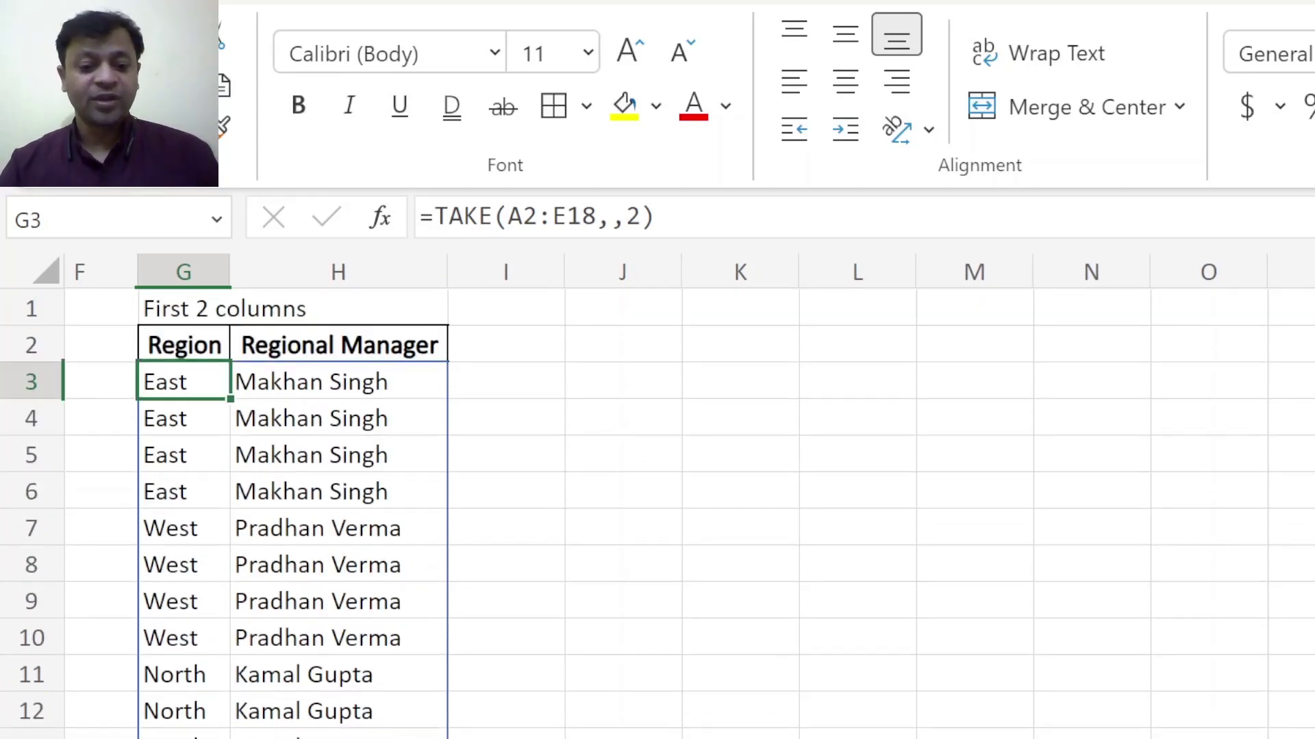
Step: On the next worksheet, start a TAKE formula in G3 under "Last 2 columns" with A2:E18 as its array
key("ctrl+Page_Down")
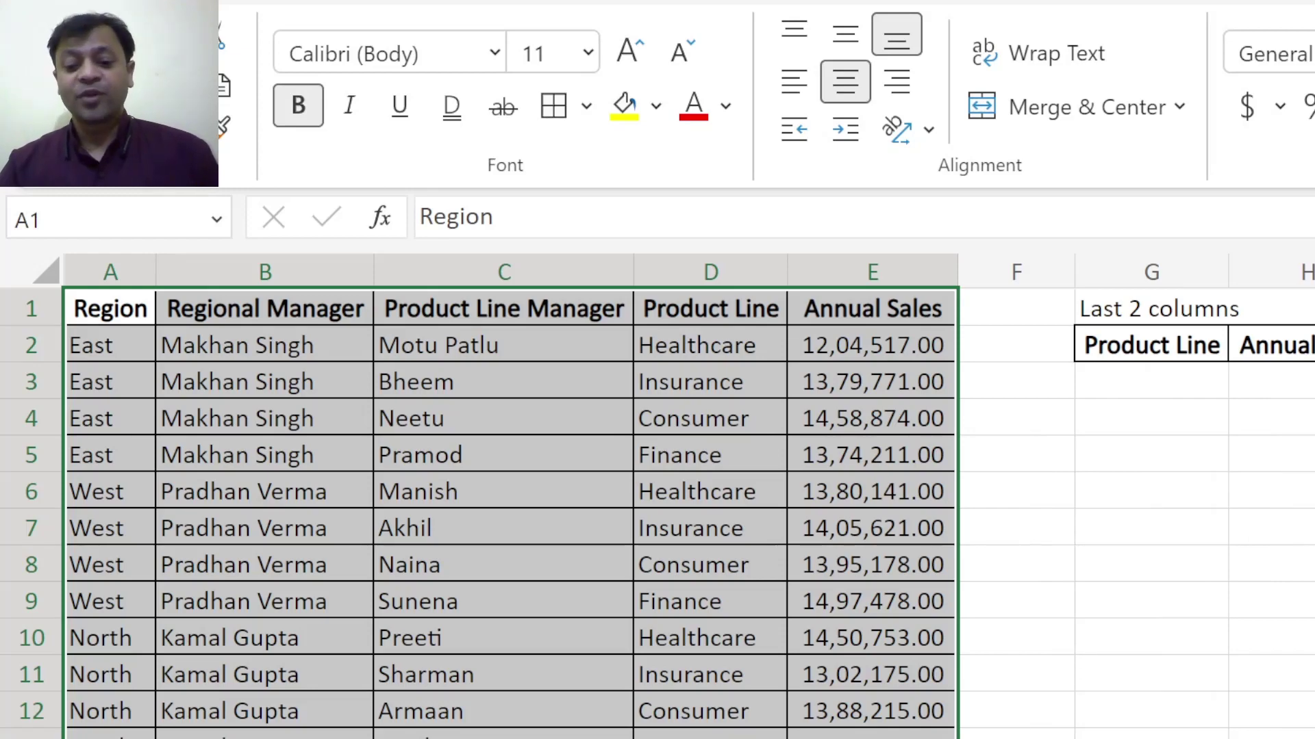
scroll(657, 497, "right", 6)
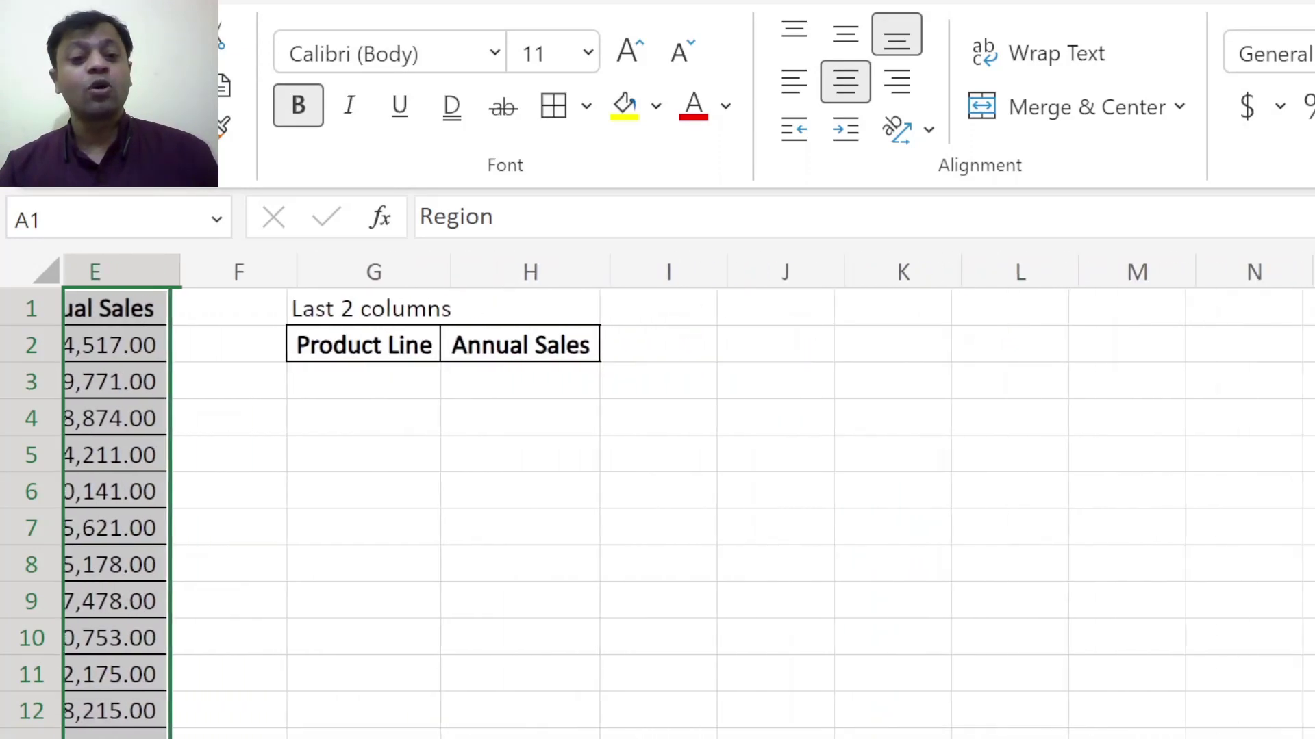
left_click(404, 387)
type("=take(")
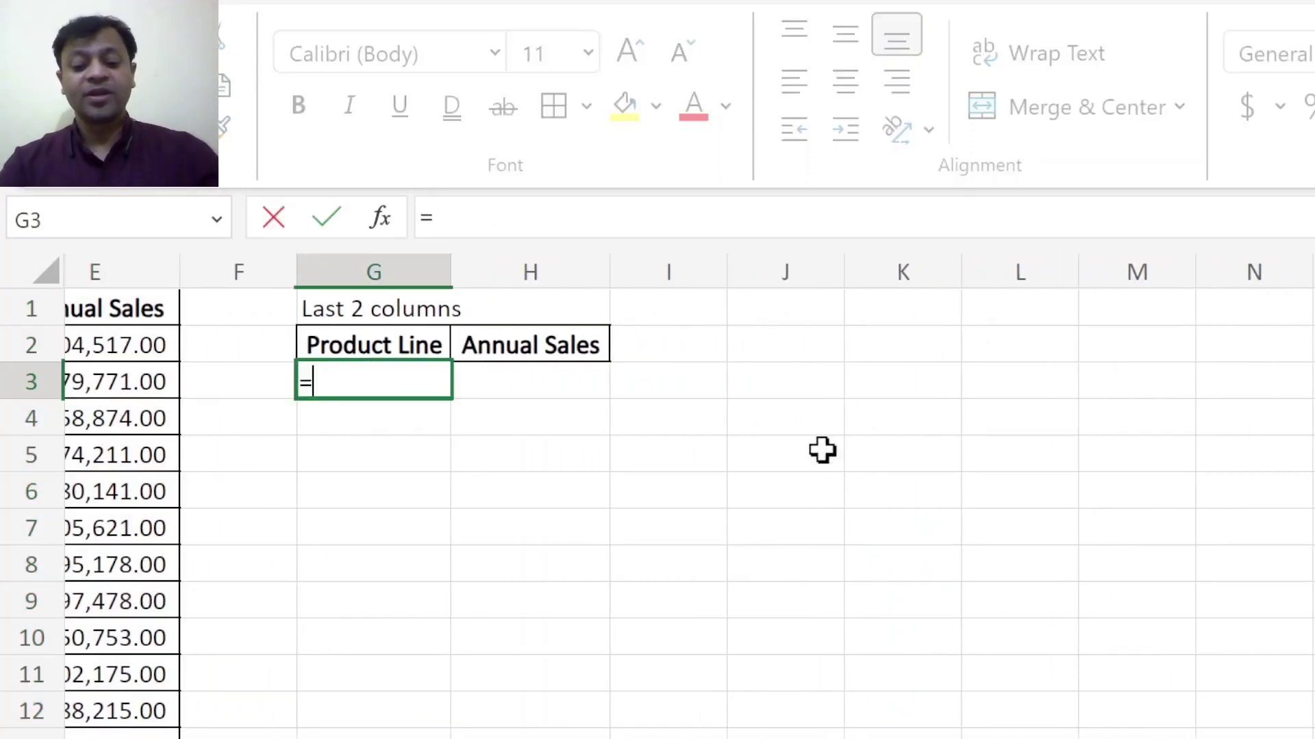
key("ctrl+Left")
key("ctrl+Left")
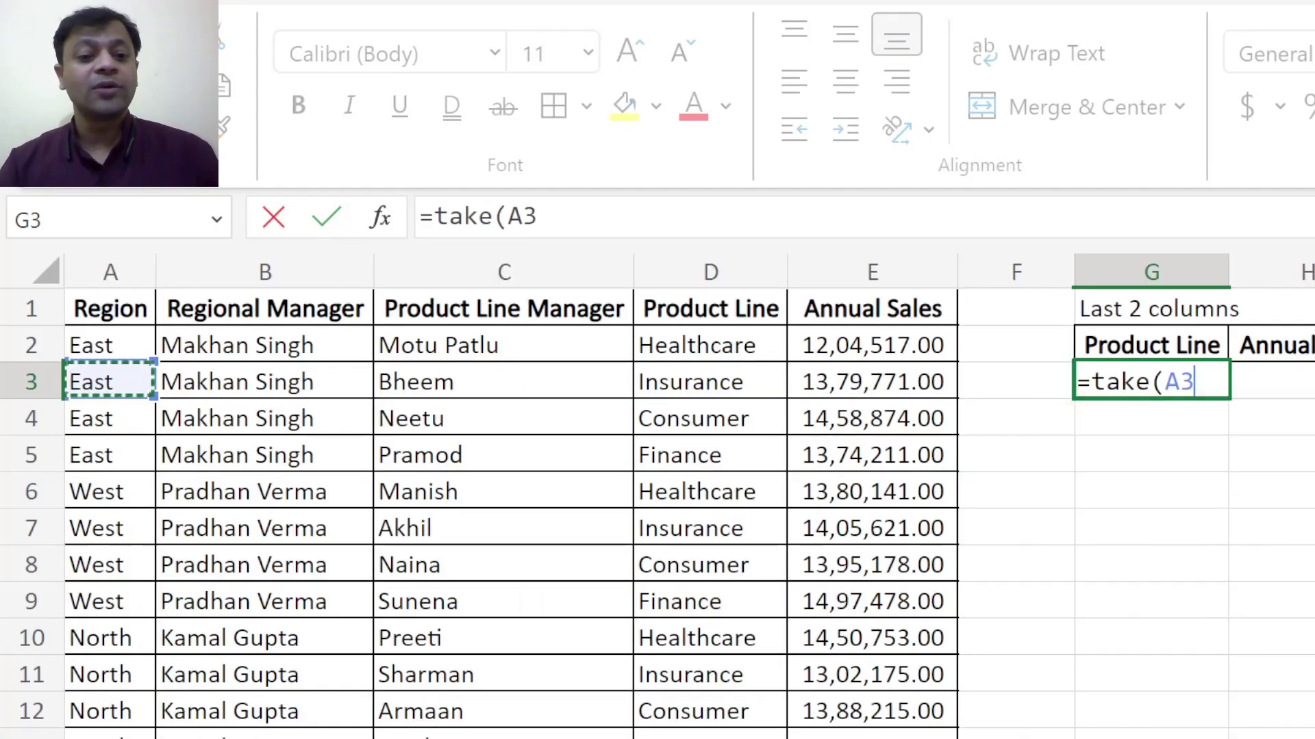
key("Up")
key("ctrl+shift+Right")
key("ctrl+shift+Down")
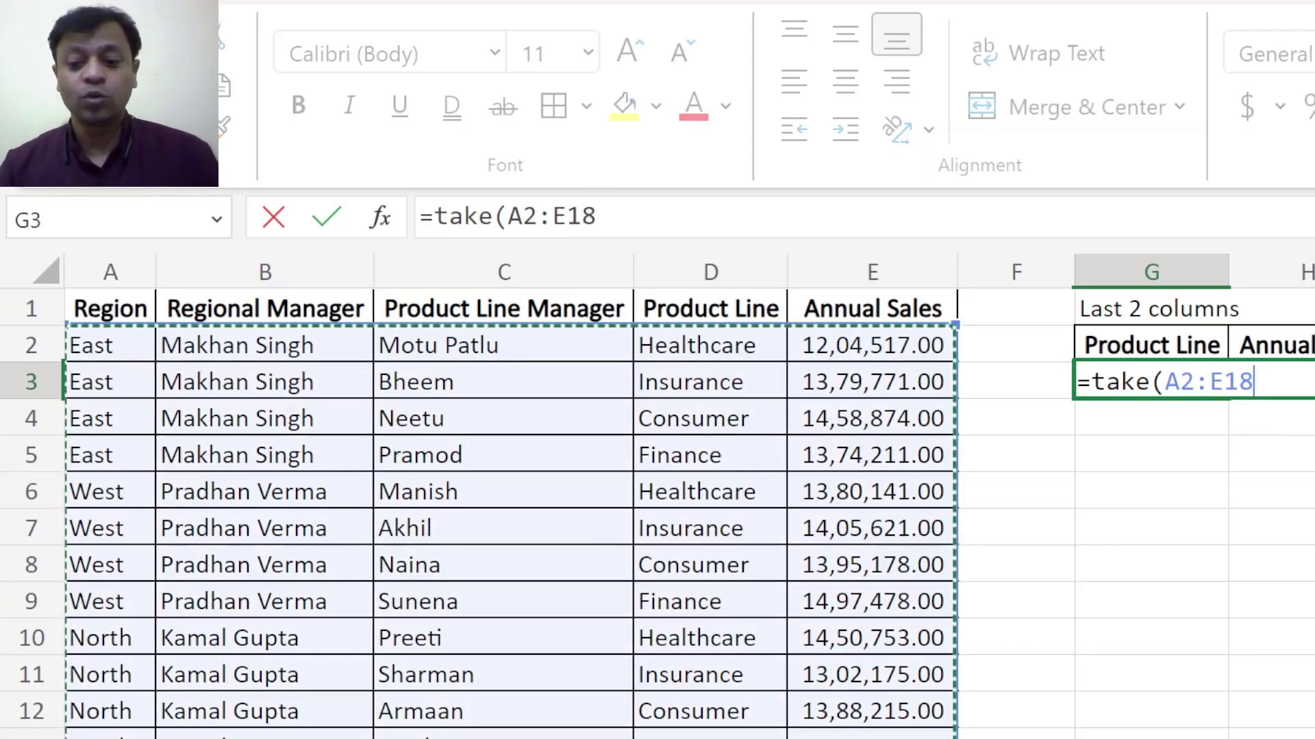
Step: Complete the G3 formula under "Last 2 columns" as =TAKE(A2:E18,,-2), leaving the rows argument blank
scroll(657, 513, "down", 1)
scroll(657, 513, "up", 1)
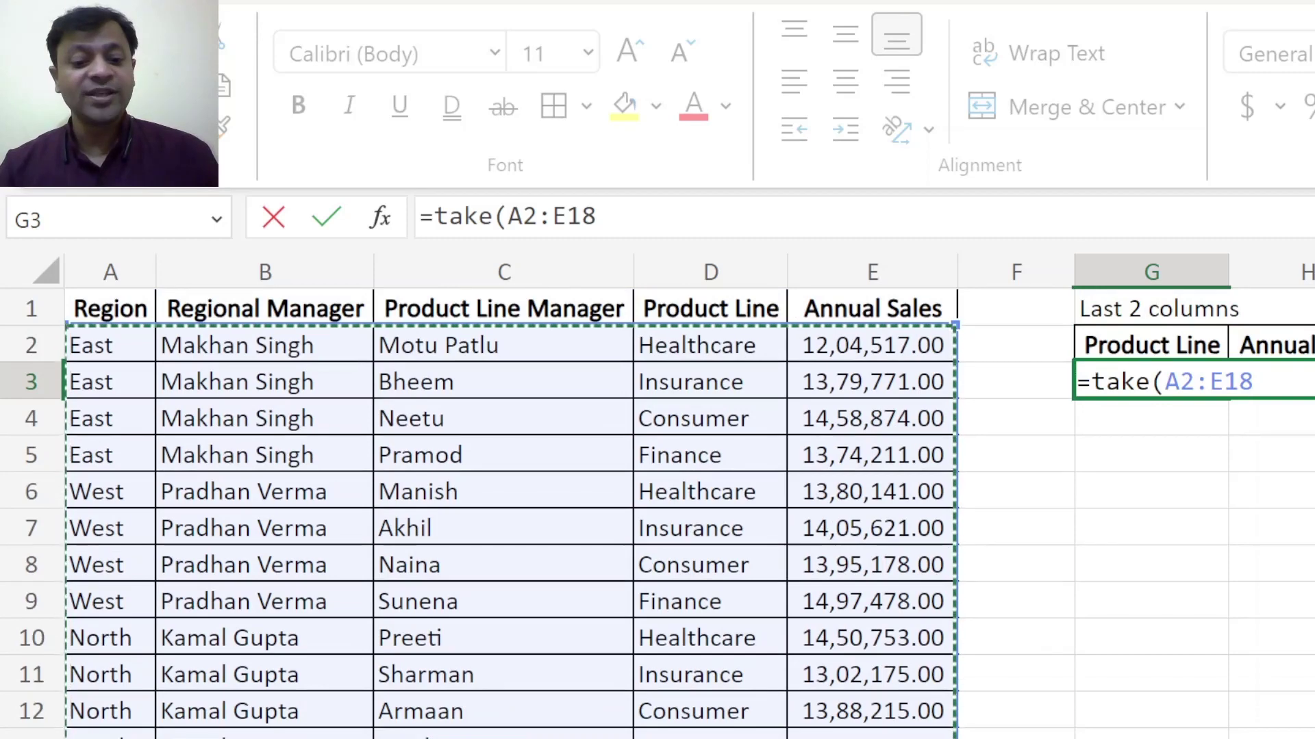
scroll(296, 479, "right", 5)
scroll(295, 479, "left", 1)
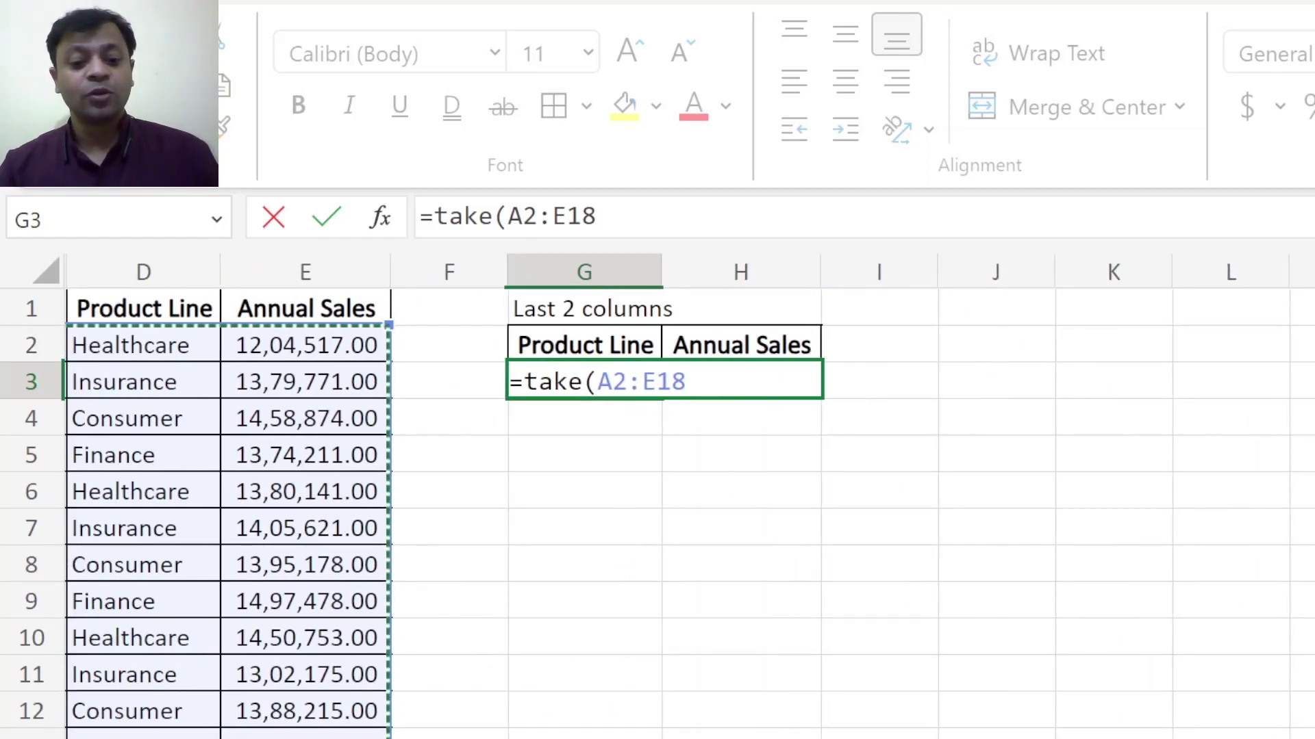
scroll(658, 479, "right", 3)
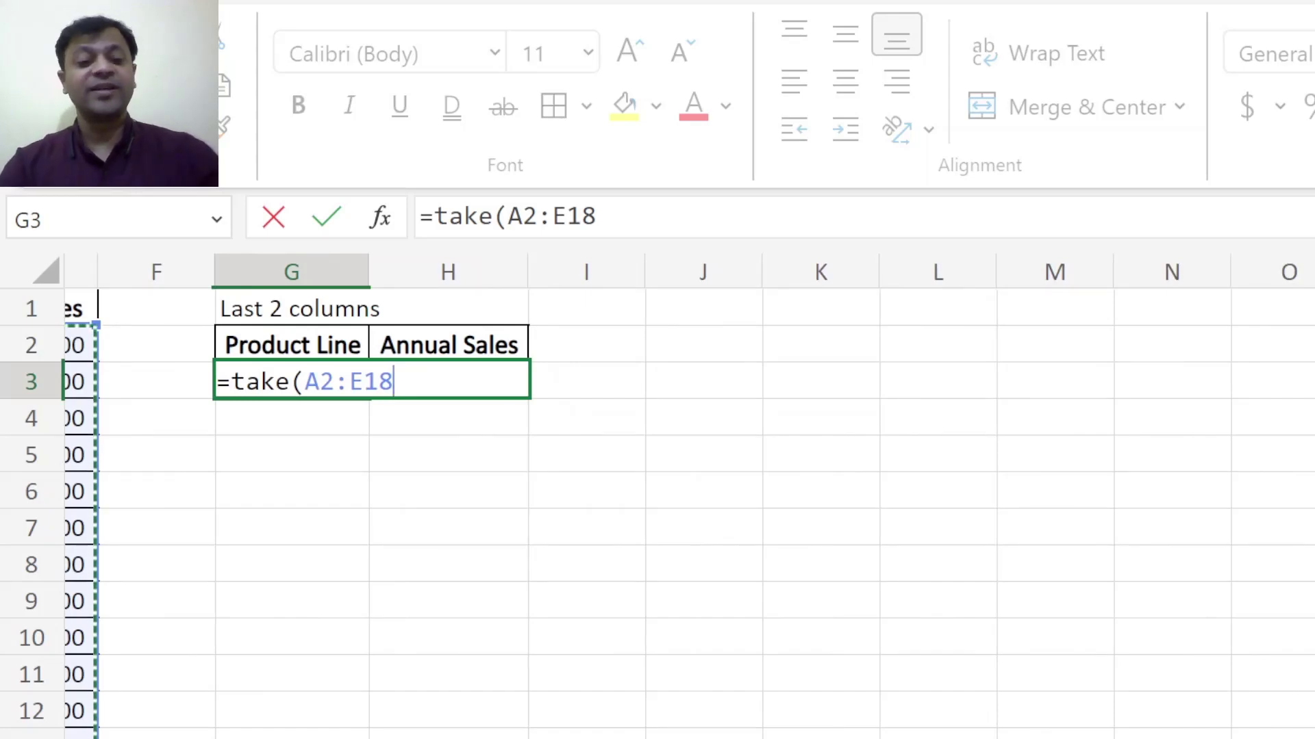
type(",")
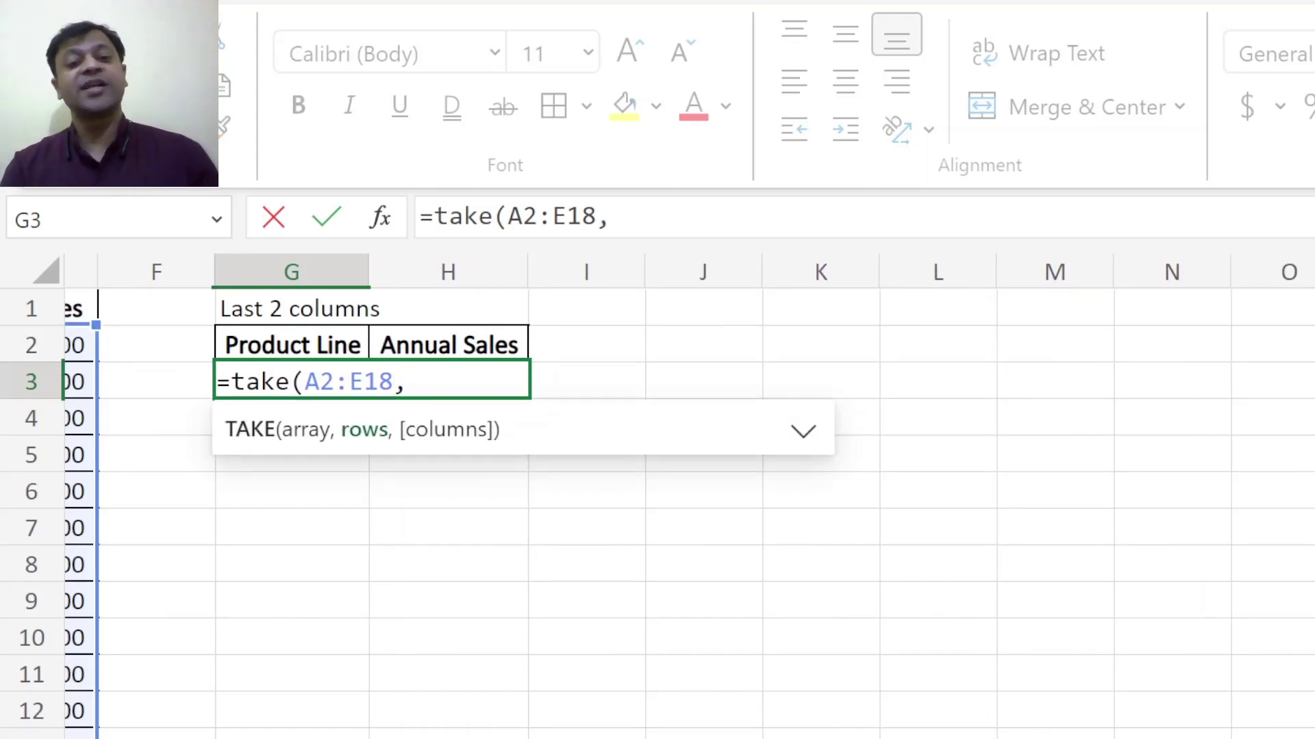
type(",")
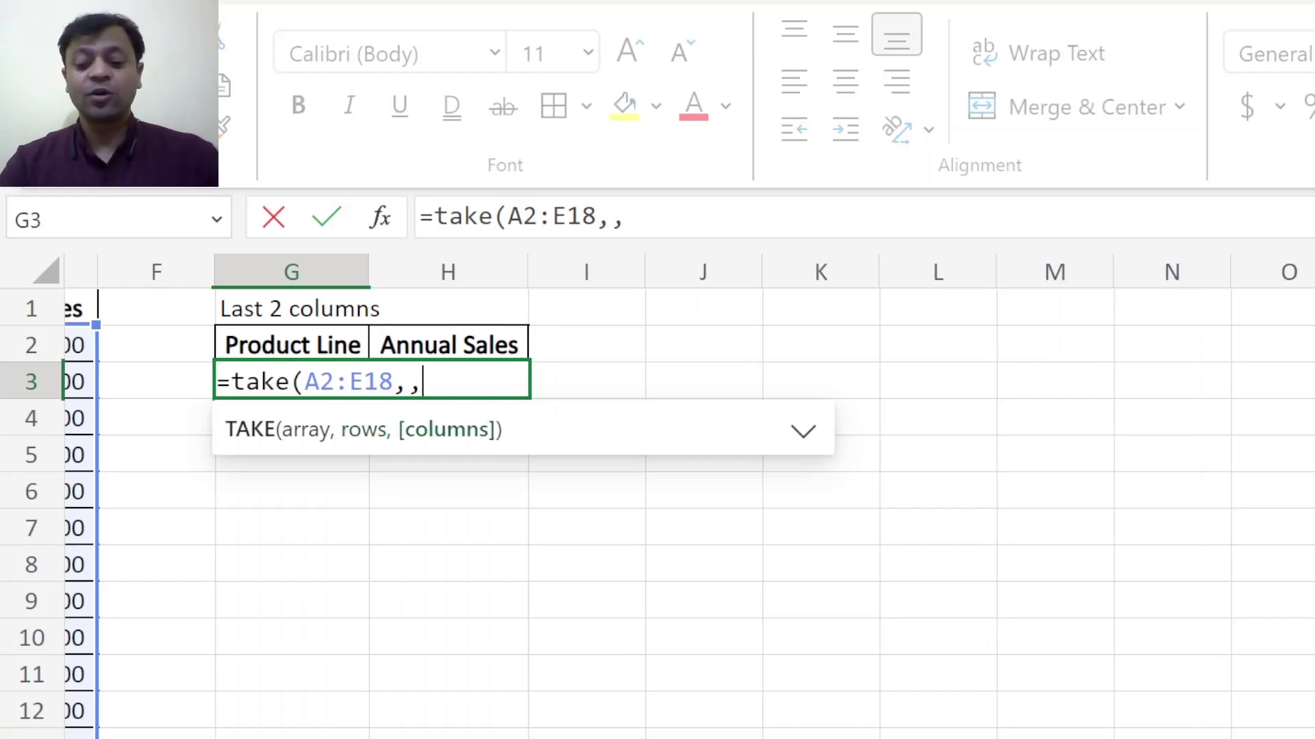
type("-")
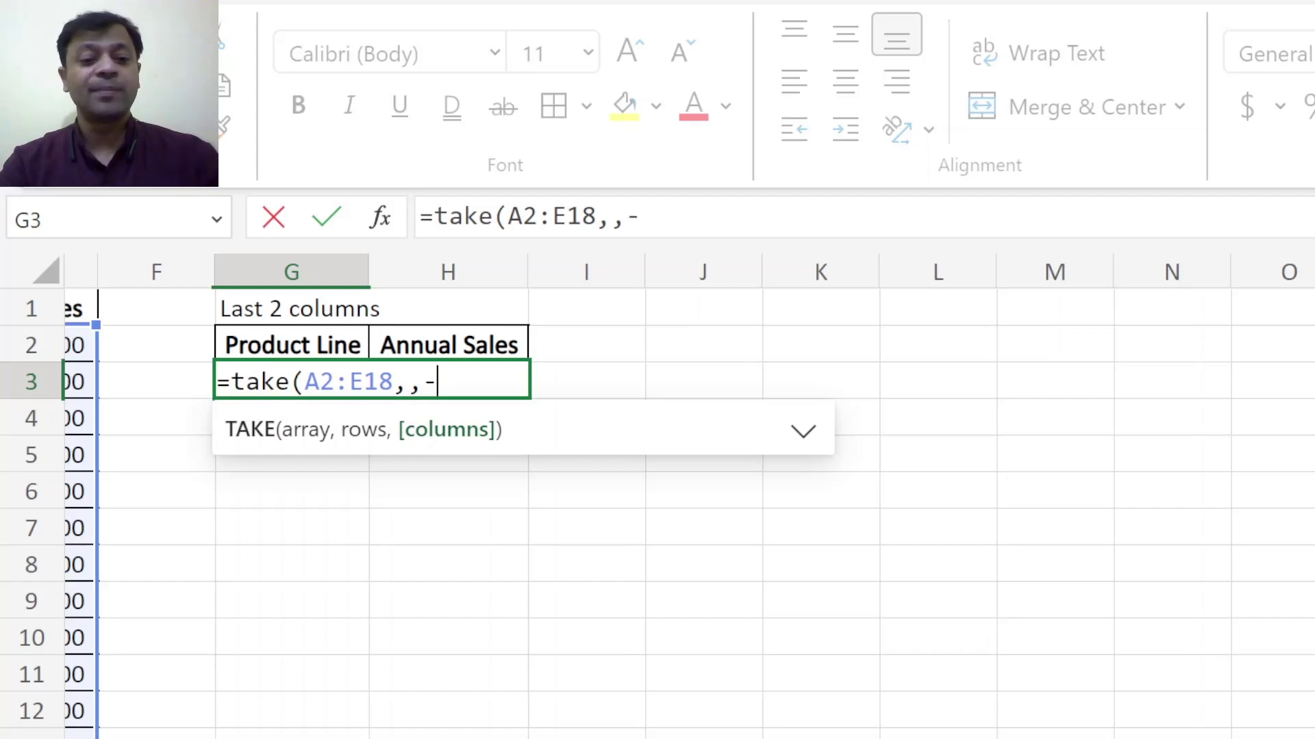
type("2")
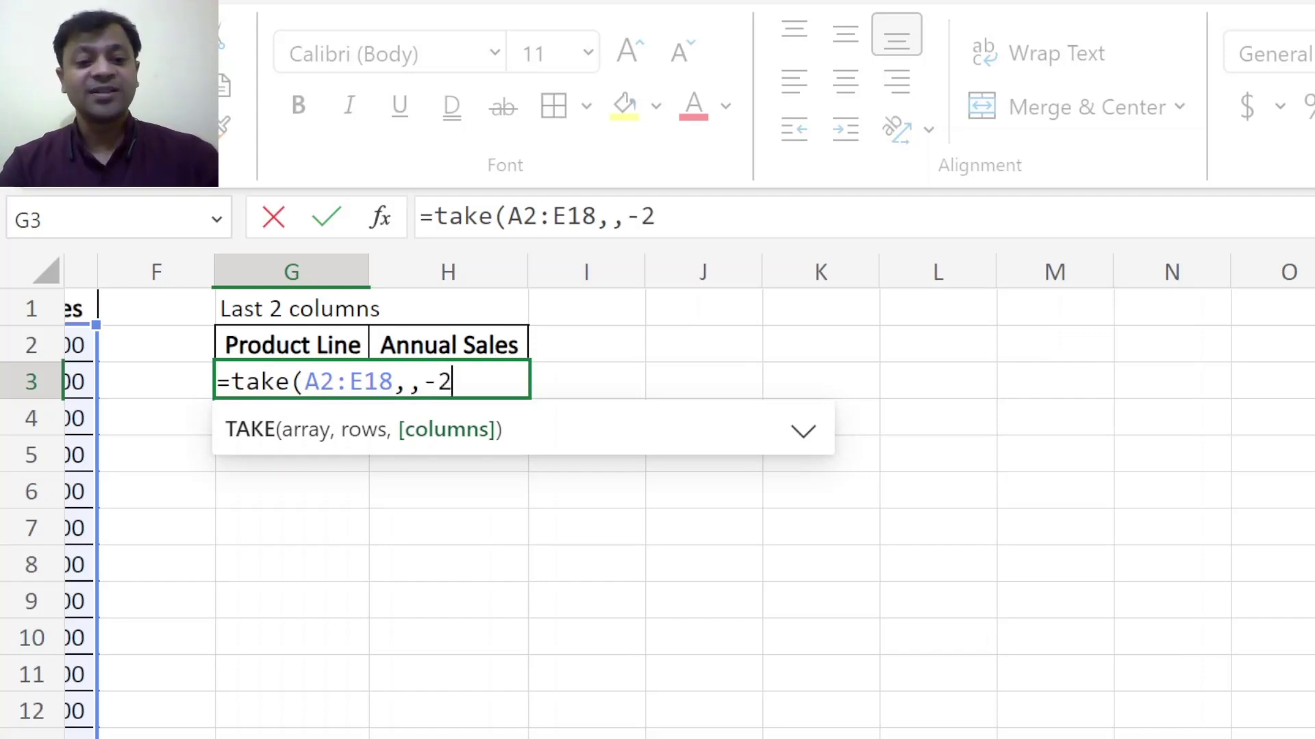
type(")")
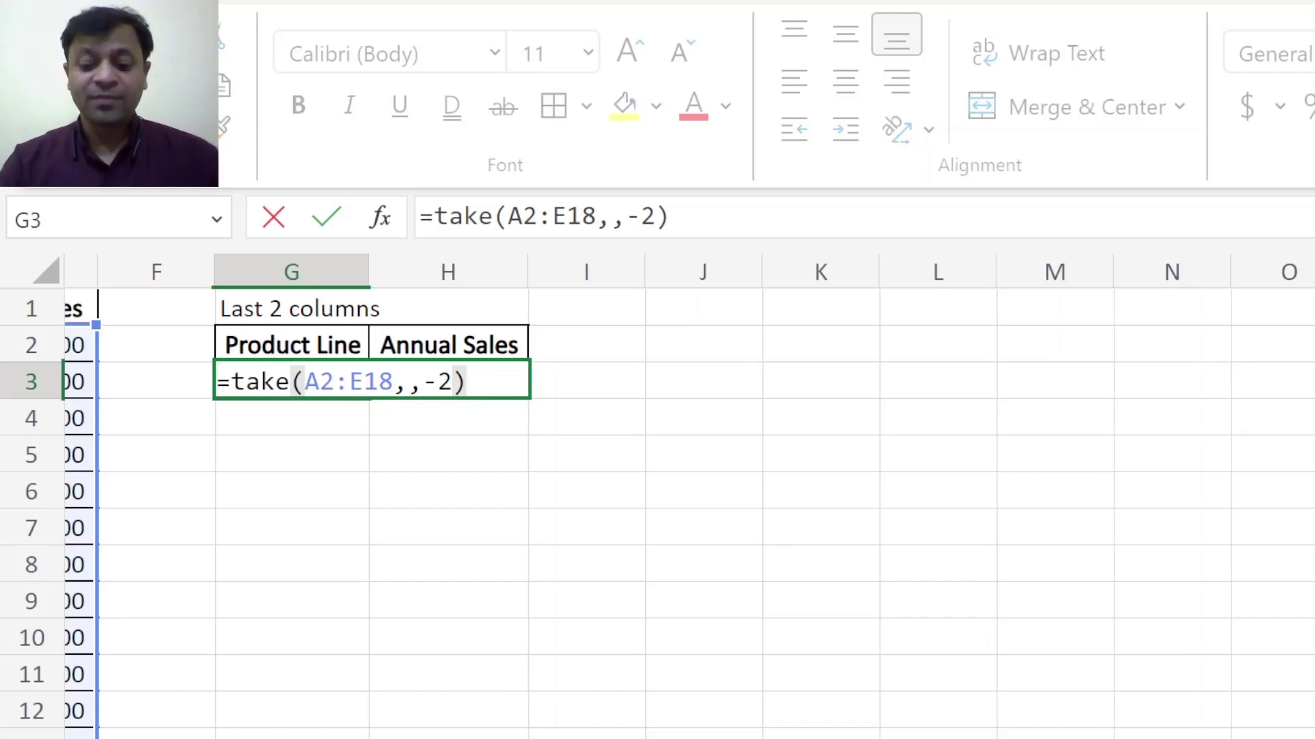
key("Return")
Step: Select the returned Product Line and Annual Sales columns from G3 to their last row, and return to the source table
key("Up")
key("ctrl+shift+Right")
key("ctrl+shift+Down")
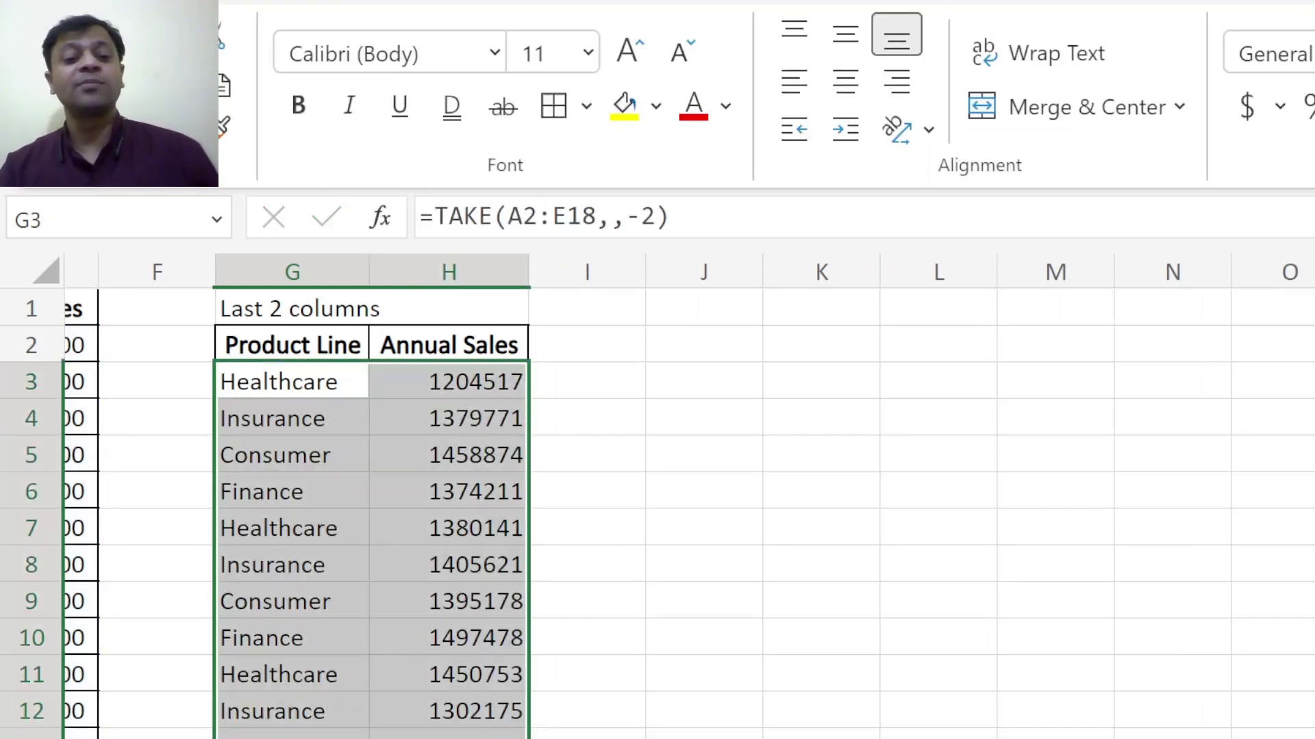
key("ctrl+Left")
key("ctrl+Left")
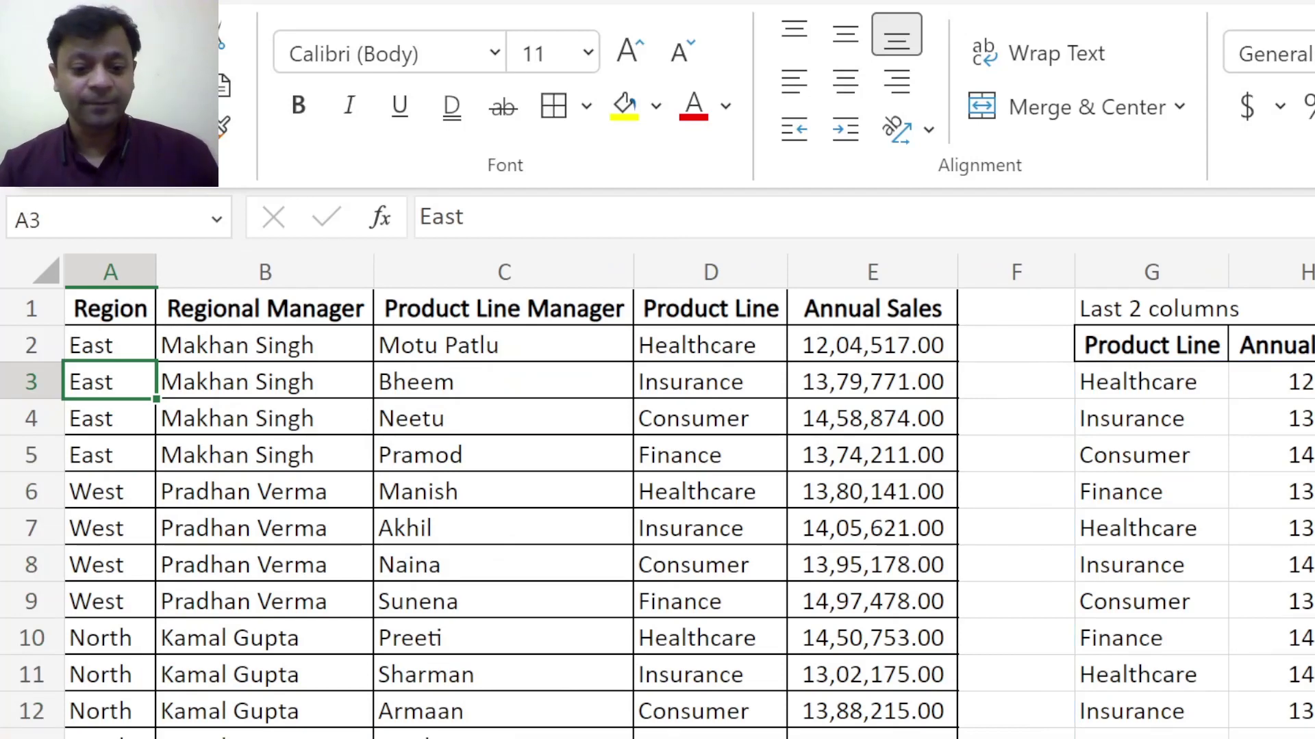
Step: On the next worksheet, start a TAKE formula in G2 under "Top 3 rows and first 2 columns" with A1:E18 as its array
key("ctrl+Page_Down")
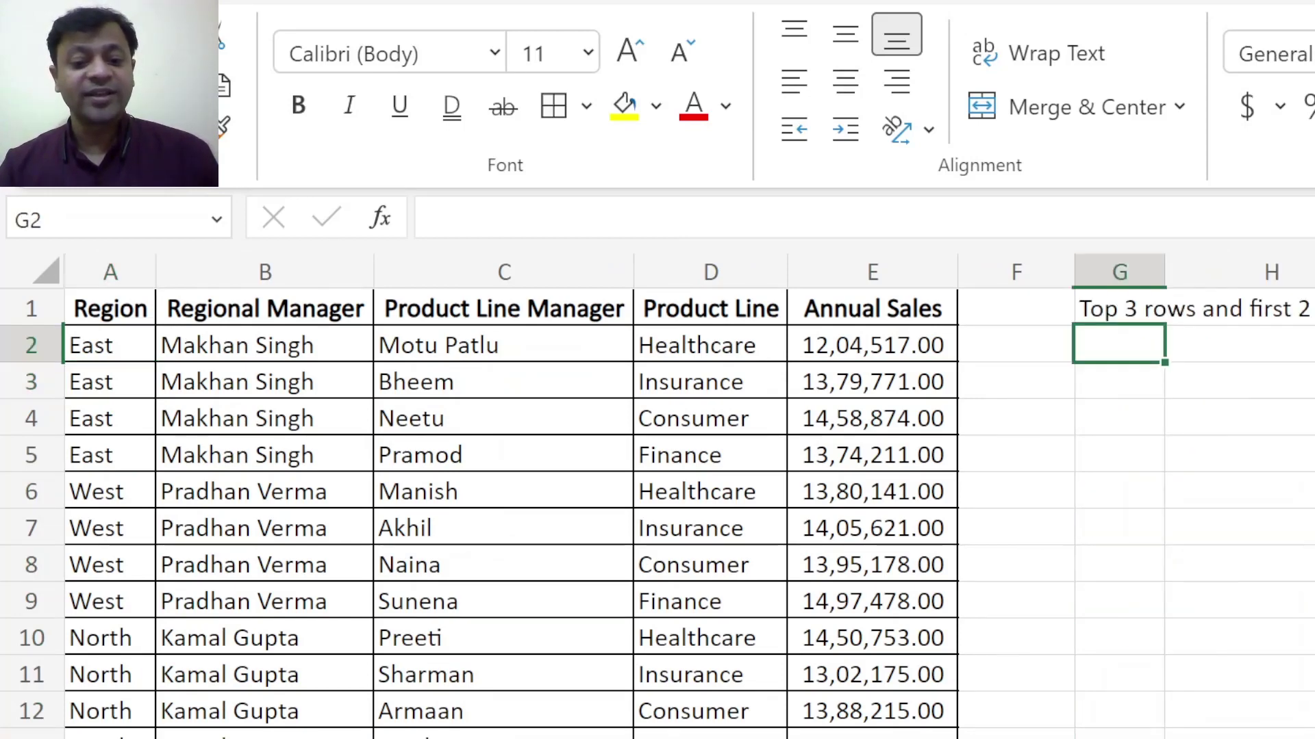
scroll(684, 480, "right", 6)
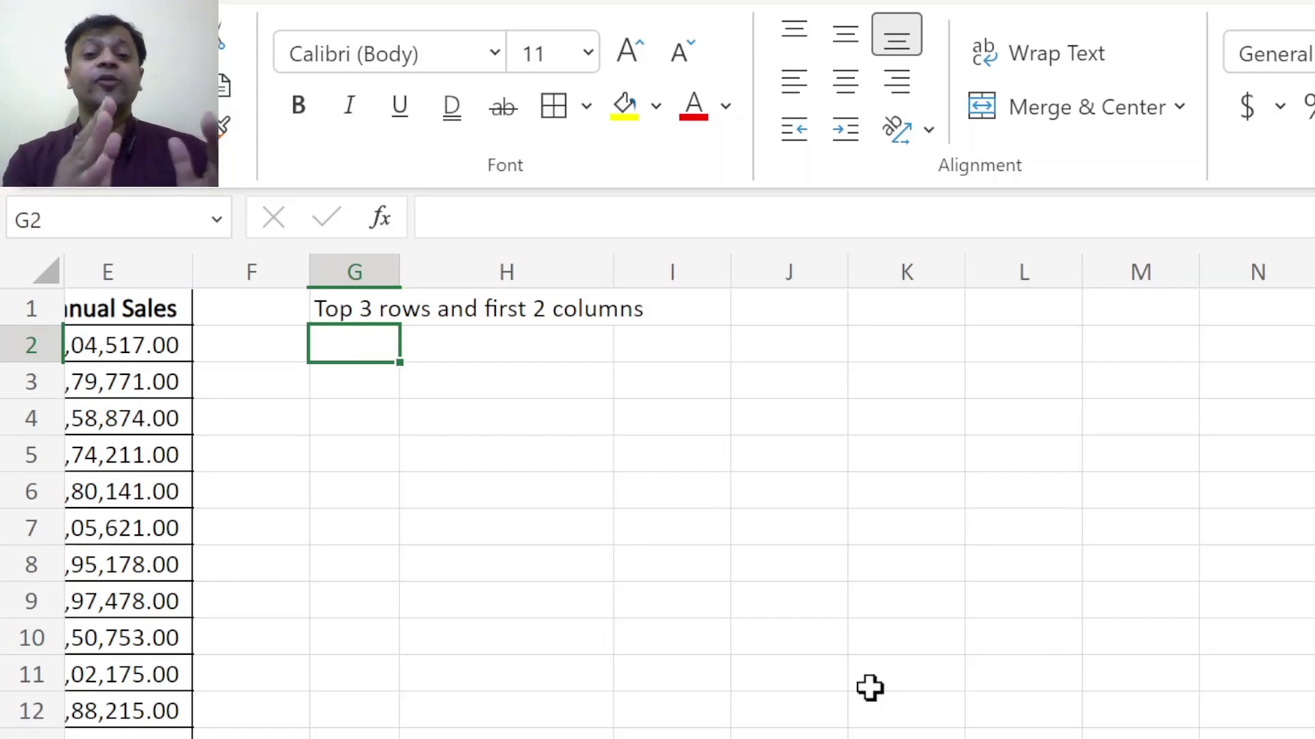
type("=")
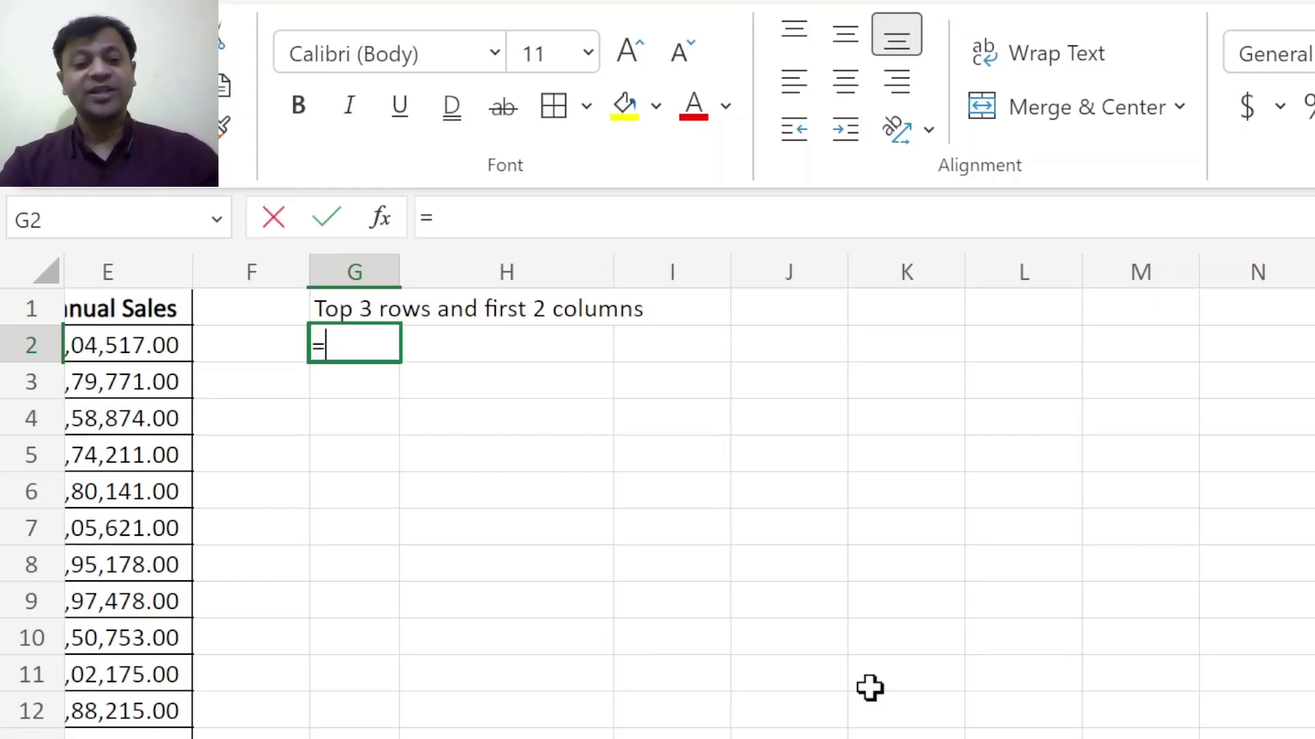
type("take(")
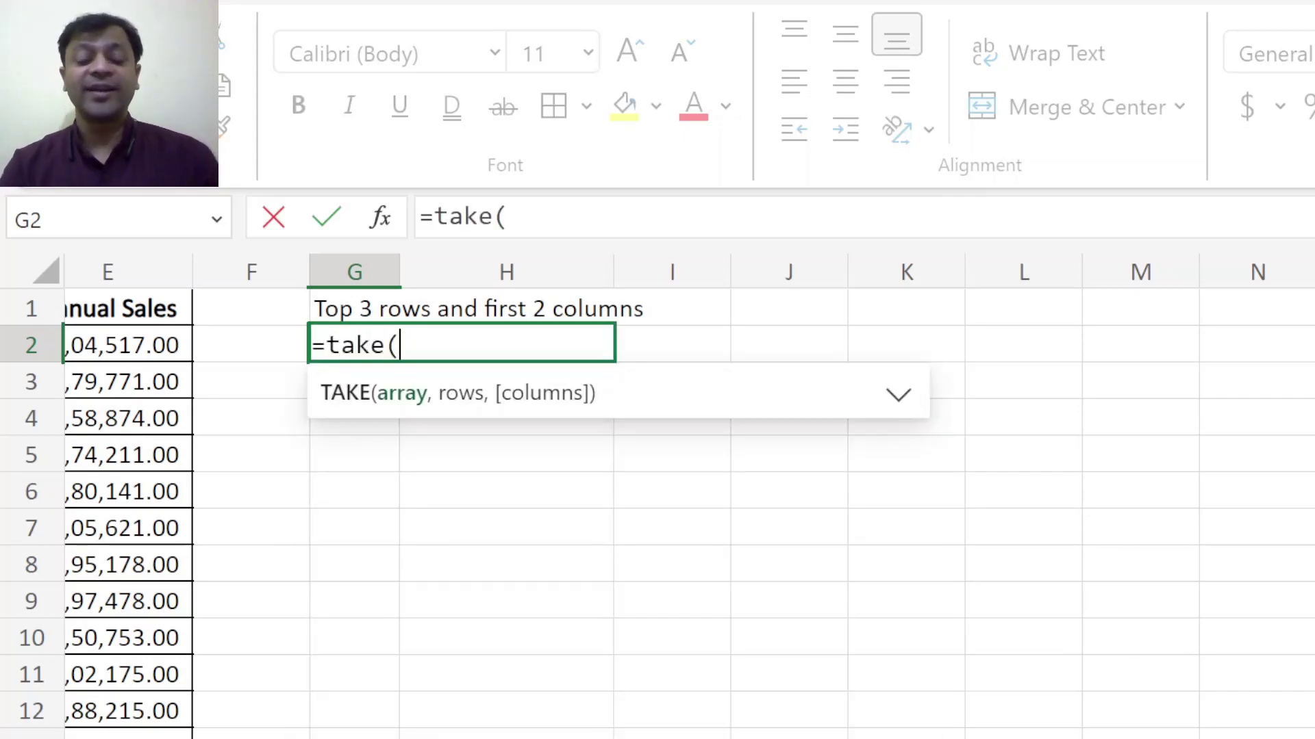
key("ctrl+Left")
key("ctrl+Left")
key("Up")
key("ctrl+shift+Right")
key("ctrl+shift+Down")
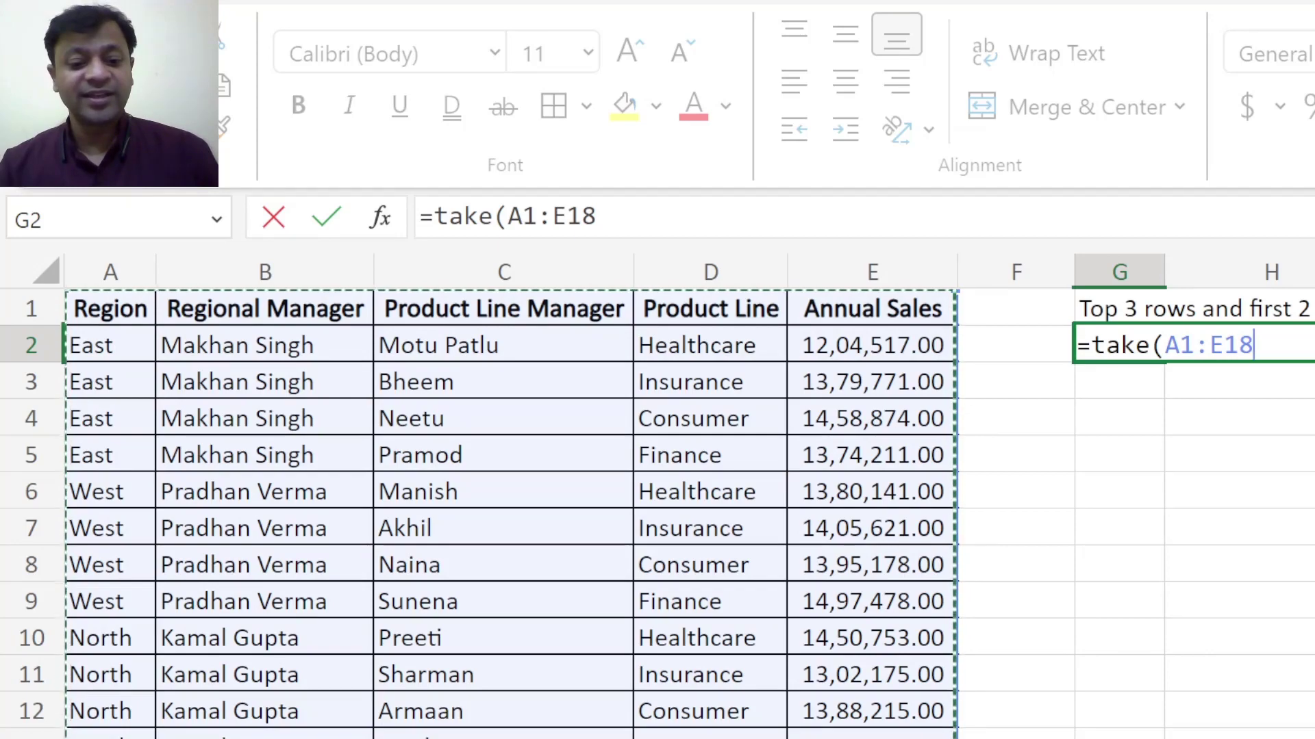
Step: Complete the G2 formula as =TAKE(A1:E18,3,2) to return the top 3 rows and first 2 columns
scroll(689, 510, "right", 5)
type(",")
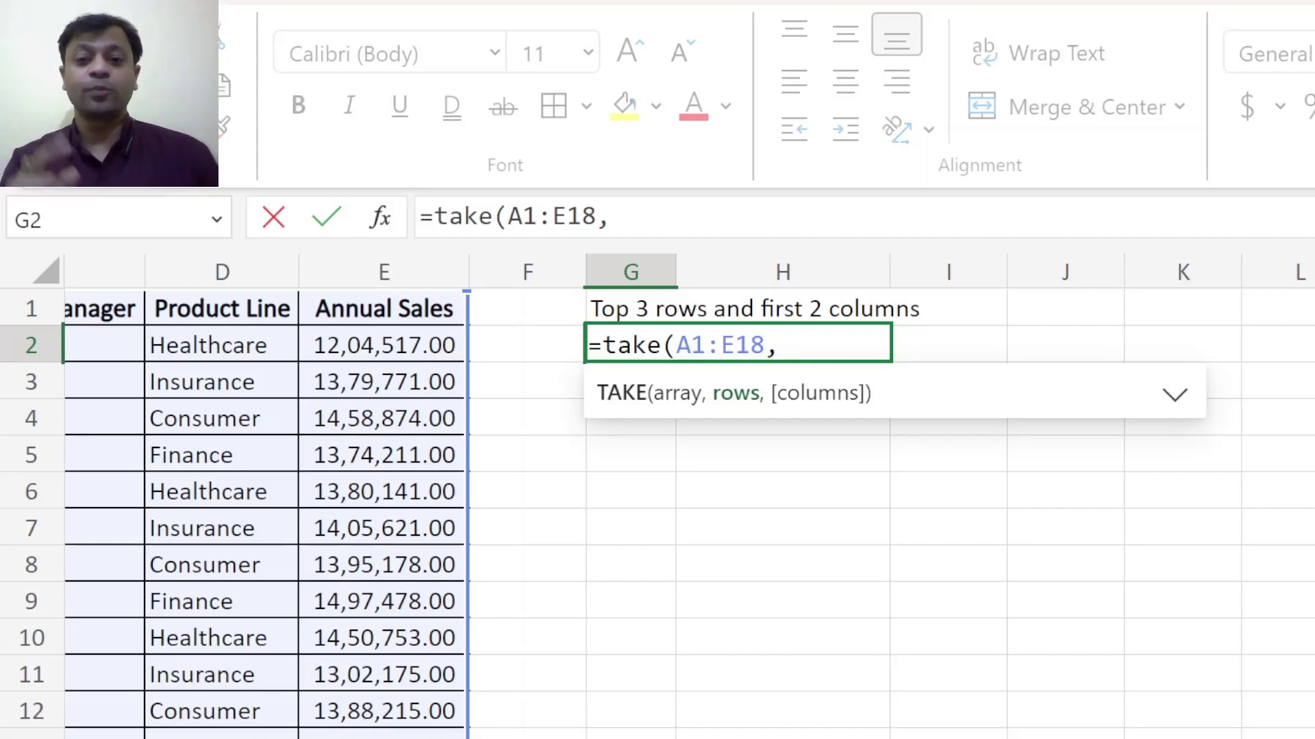
type("3,")
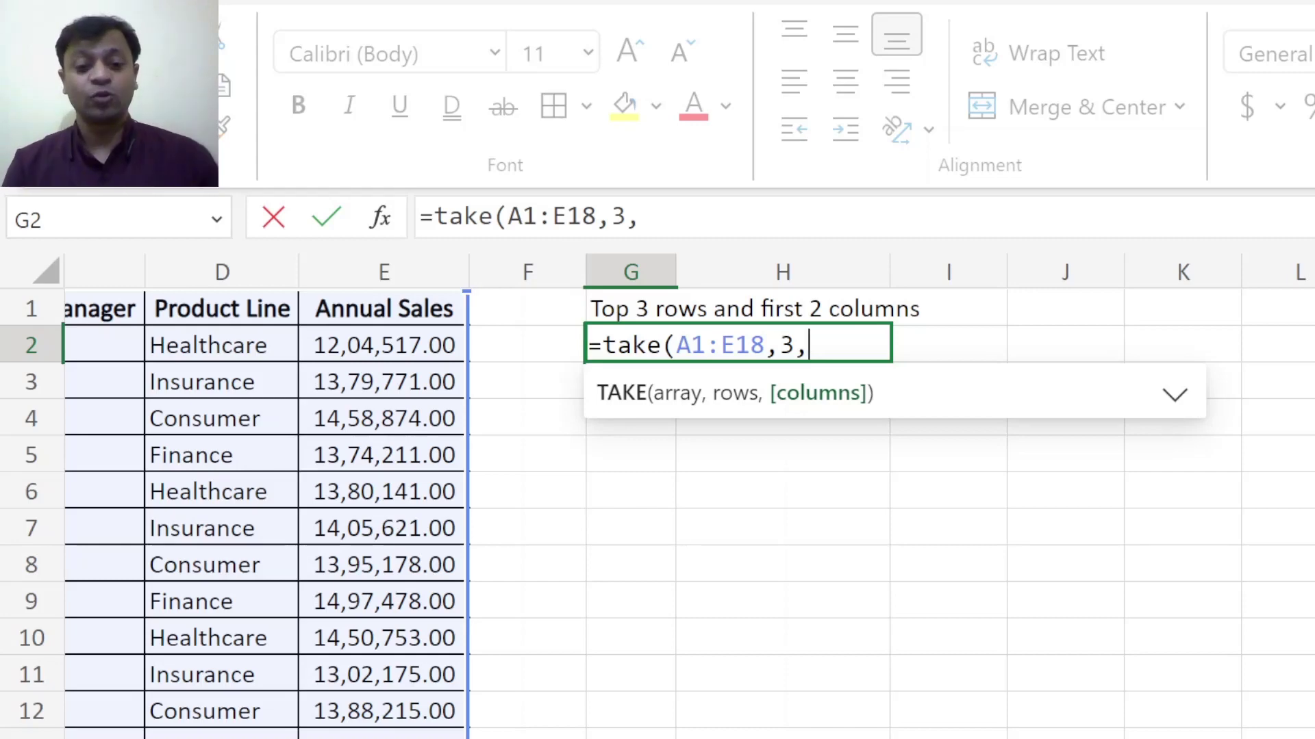
type("2)")
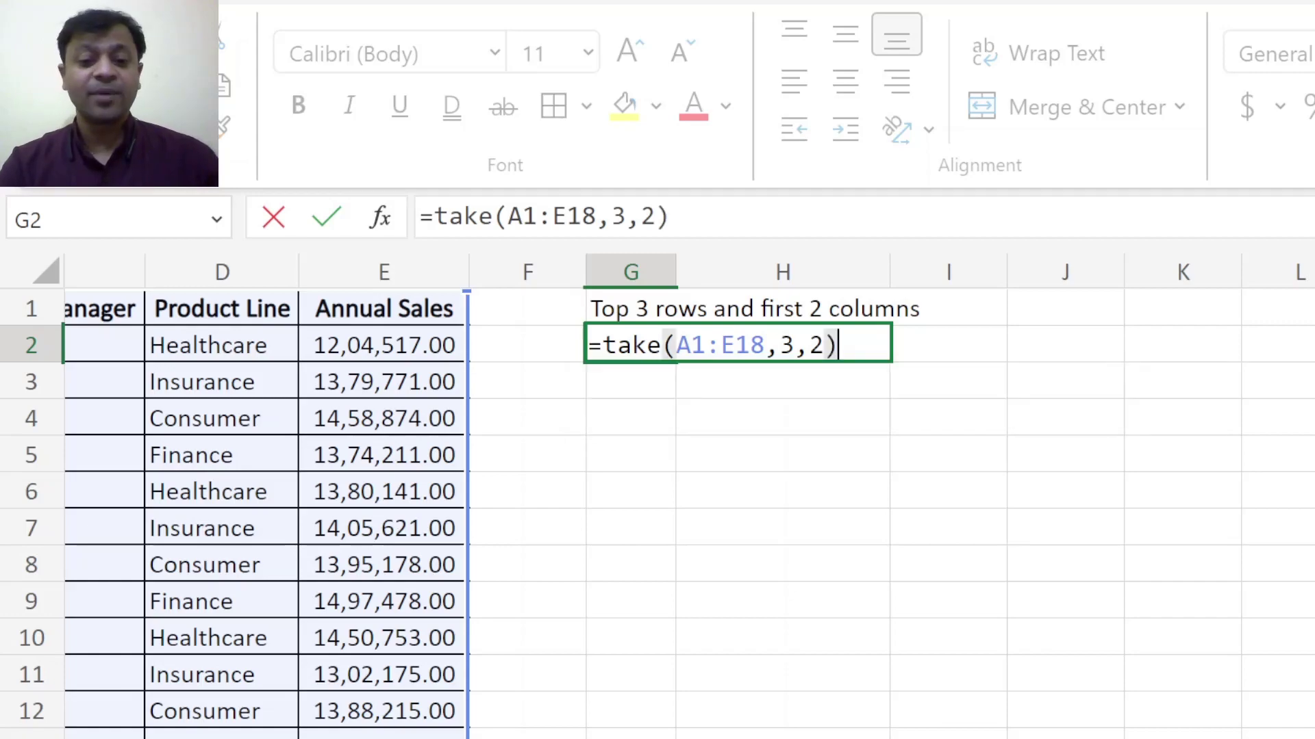
key("Return")
key("Up")
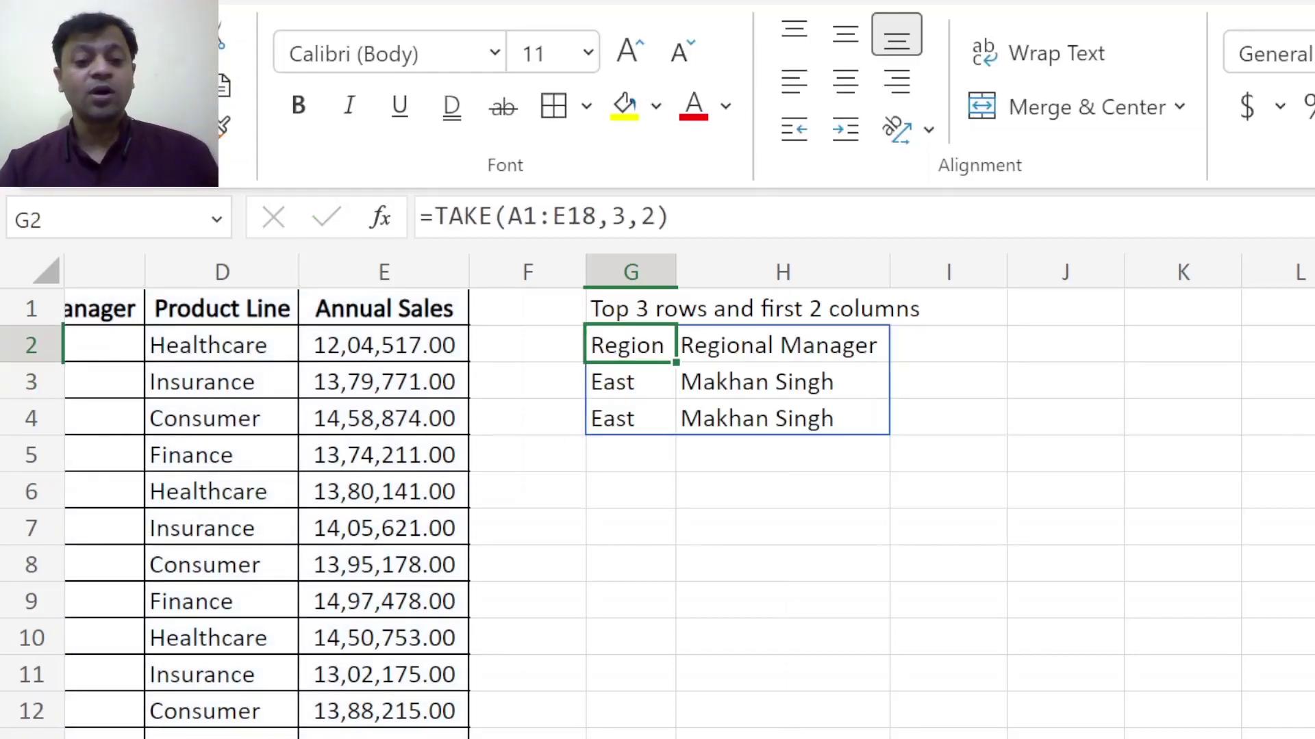
Step: Select A1:B3 in the source table to compare it with the TAKE result
scroll(304, 628, "left", 3)
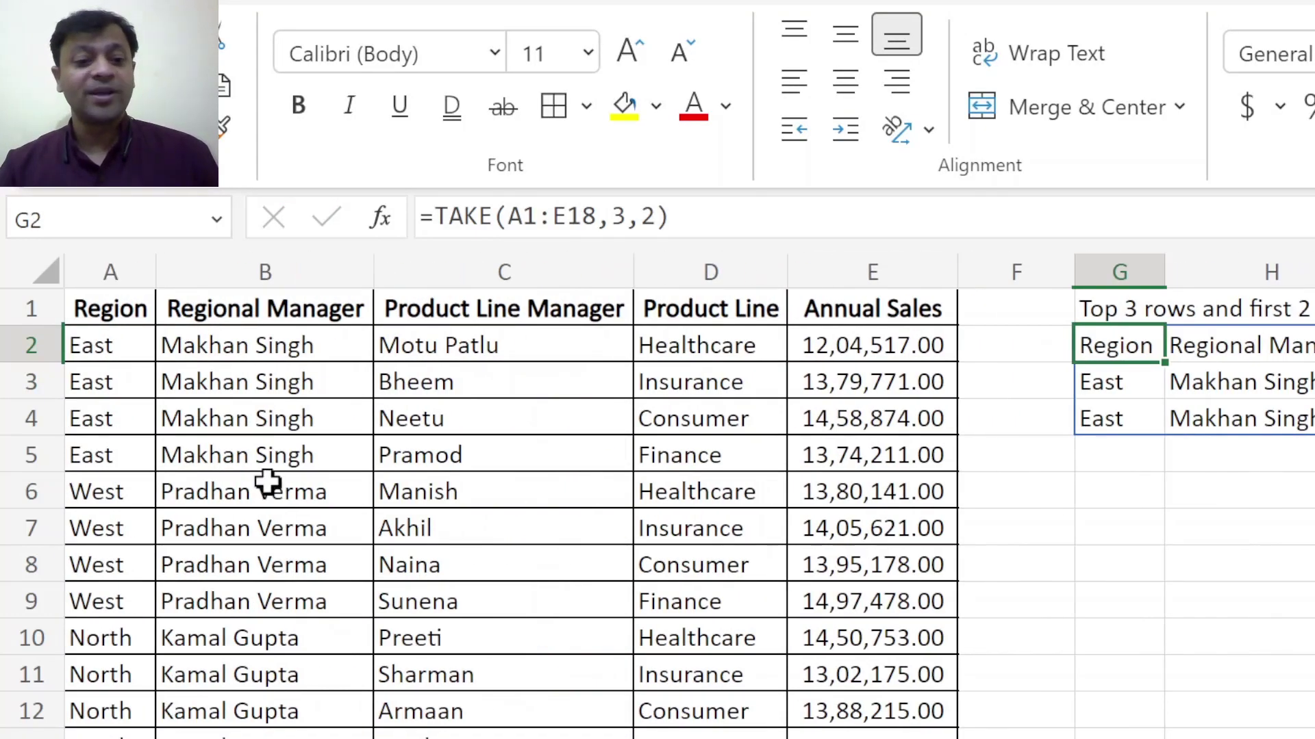
left_click_drag(109, 352, 135, 369)
left_click_drag(132, 310, 189, 370)
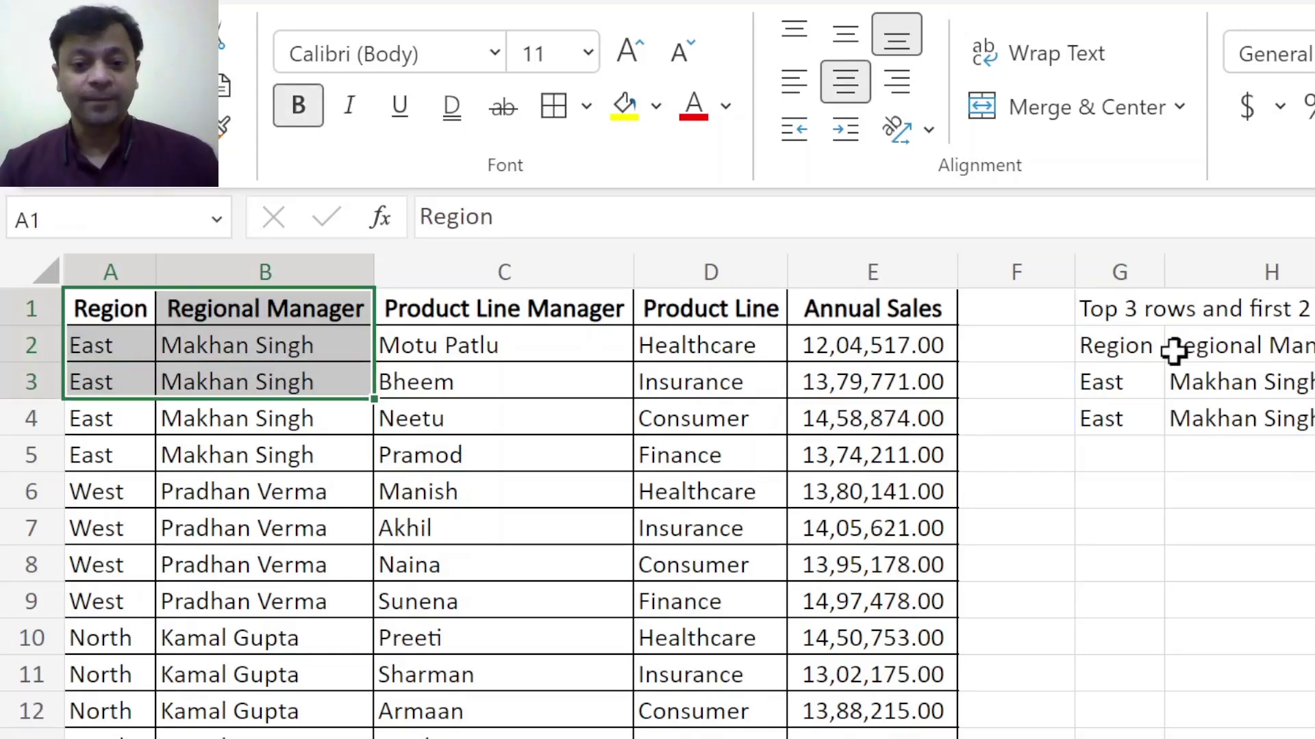
scroll(658, 479, "right", 5)
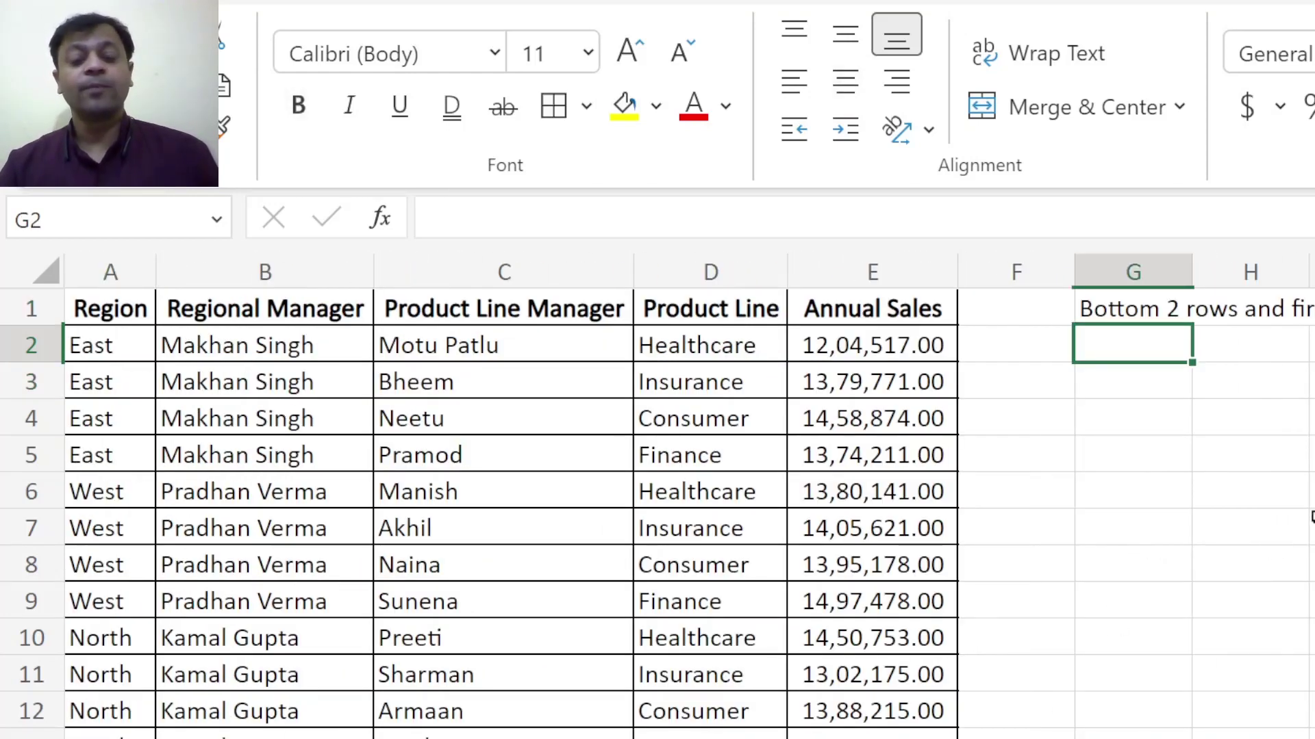
Step: On the next worksheet, start a TAKE formula in G2 under "Bottom 2 rows and first 2 columns" with A1:E18 as its array
scroll(657, 479, "right", 5)
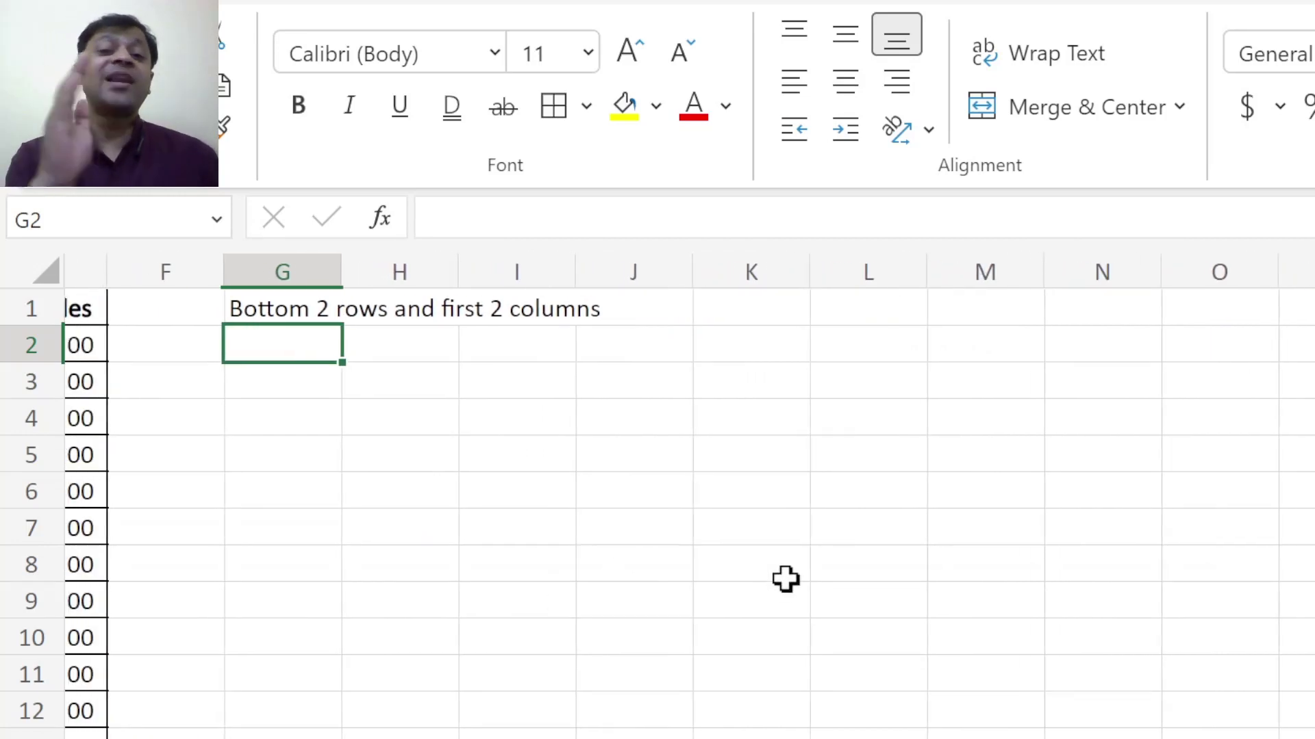
type("=take(")
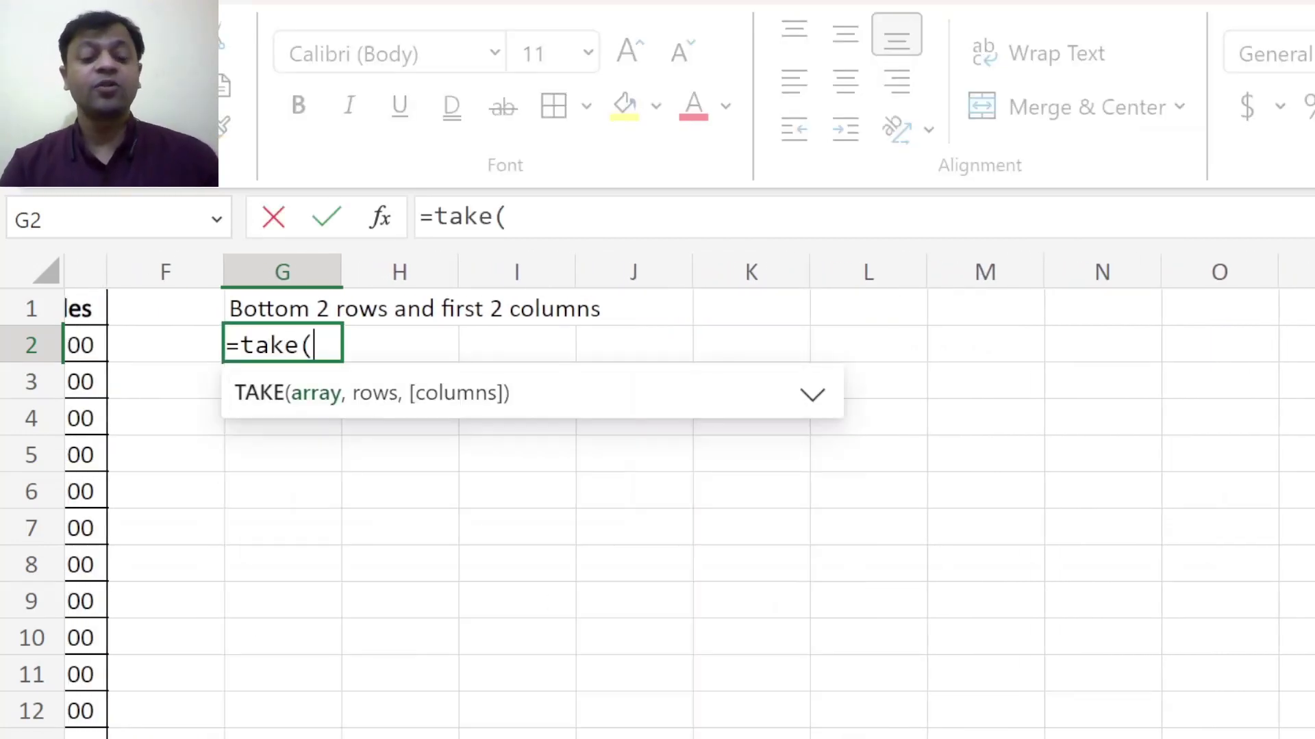
key("ctrl+Left")
key("ctrl+Left")
key("Up")
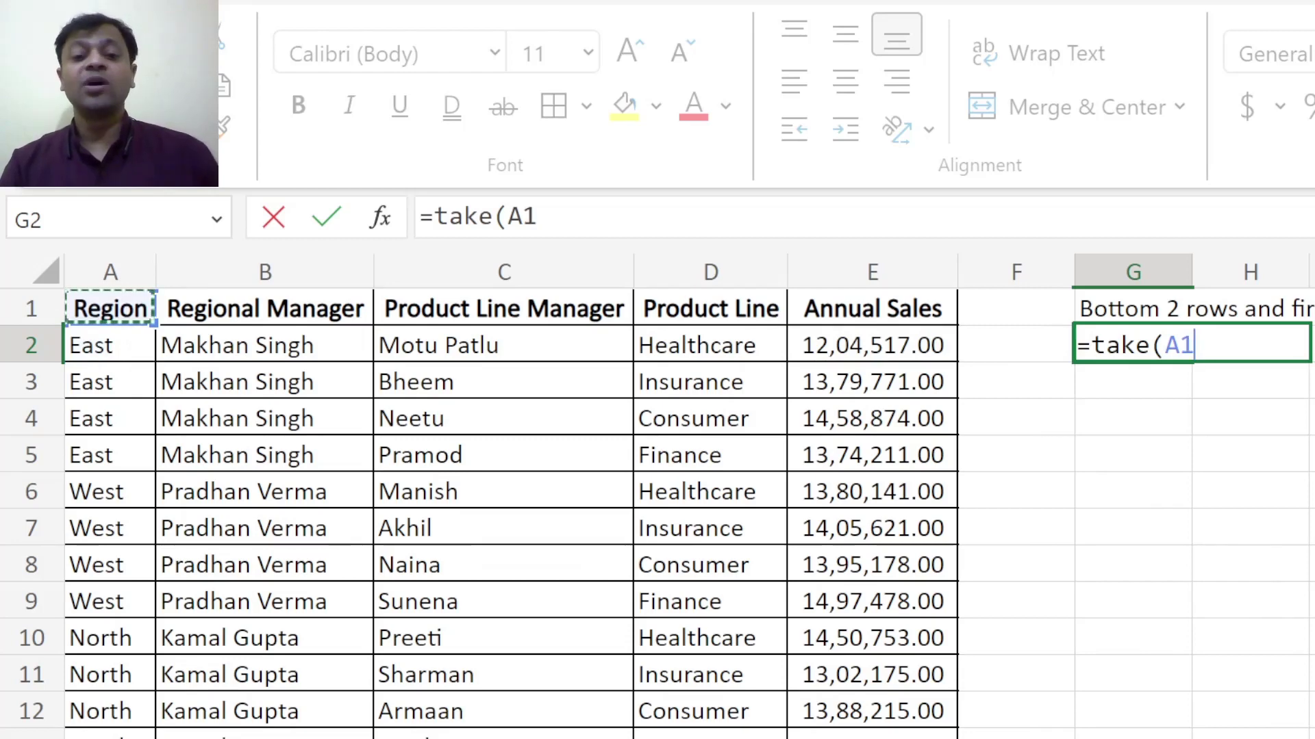
key("ctrl+shift+Right")
key("ctrl+shift+Down")
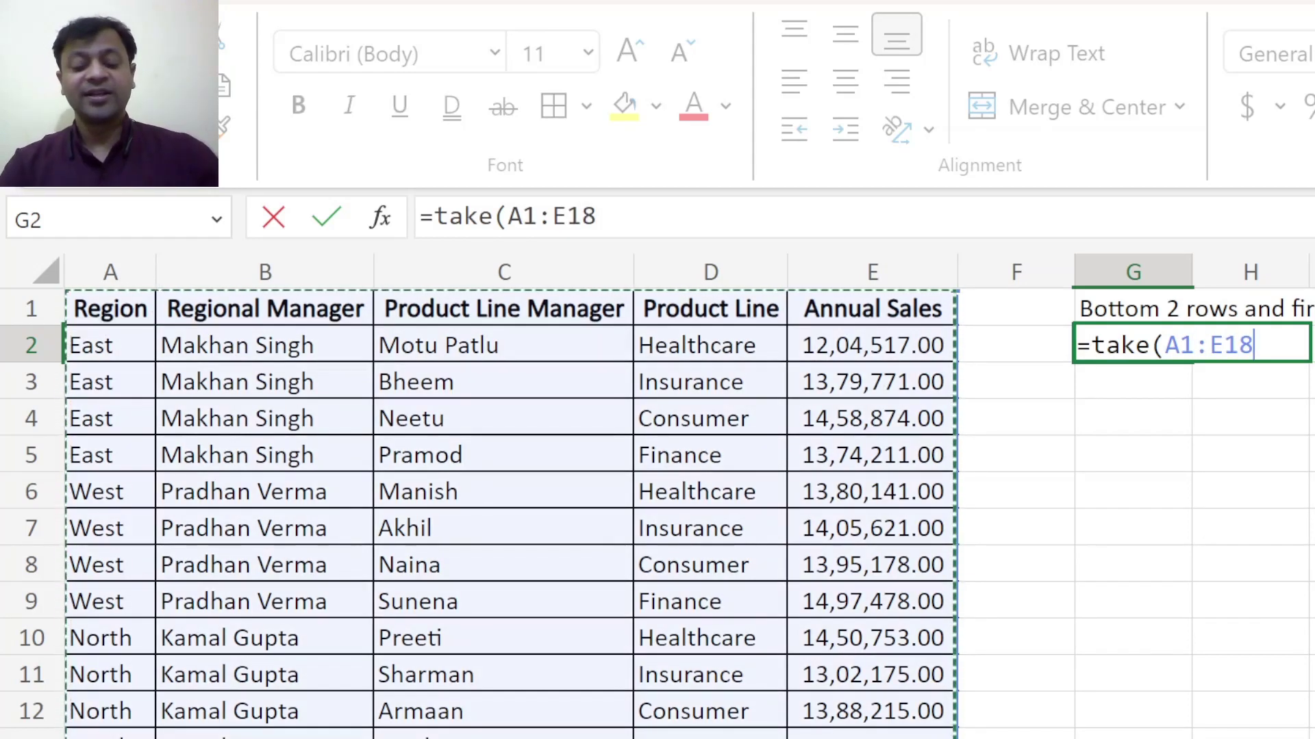
Step: Complete the G2 formula as =TAKE(A1:E18,-2,2), using a negative rows argument for the bottom rows
type(",")
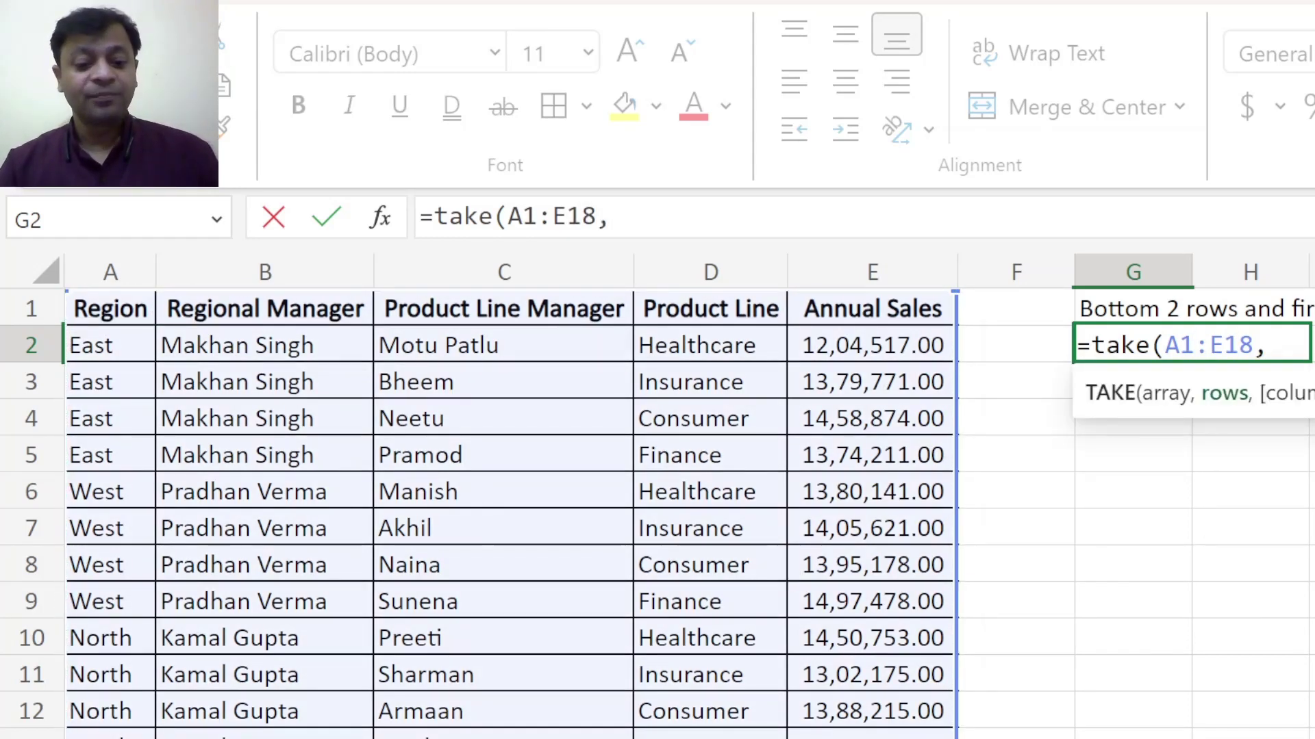
scroll(690, 495, "right", 1)
scroll(690, 496, "right", 5)
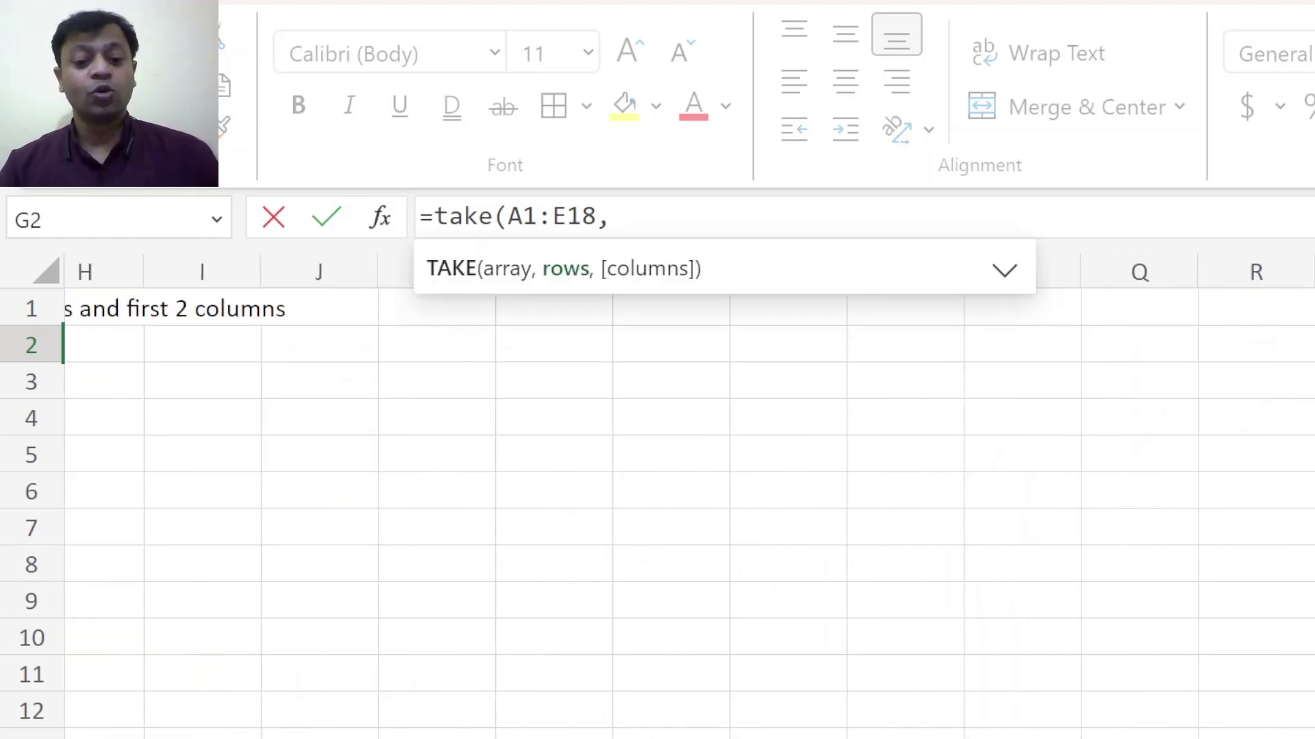
scroll(658, 495, "left", 4)
type("2,")
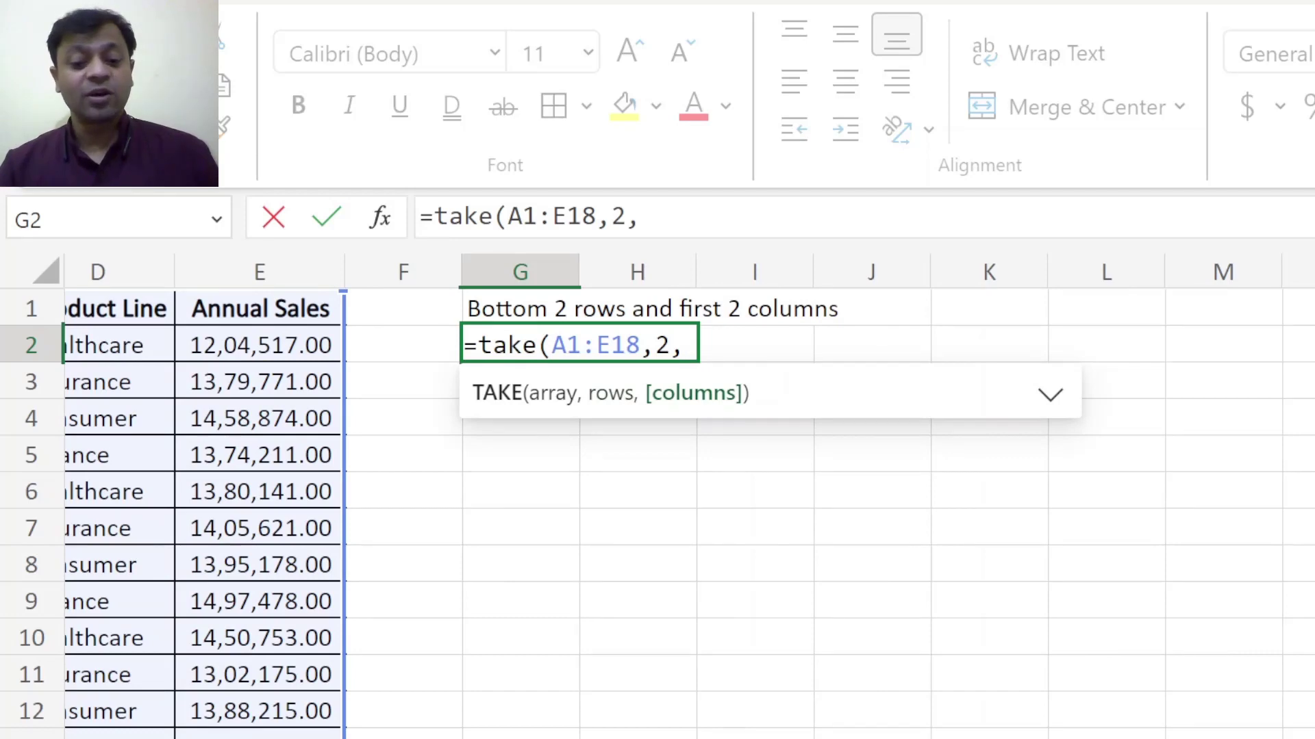
scroll(657, 496, "right", 1)
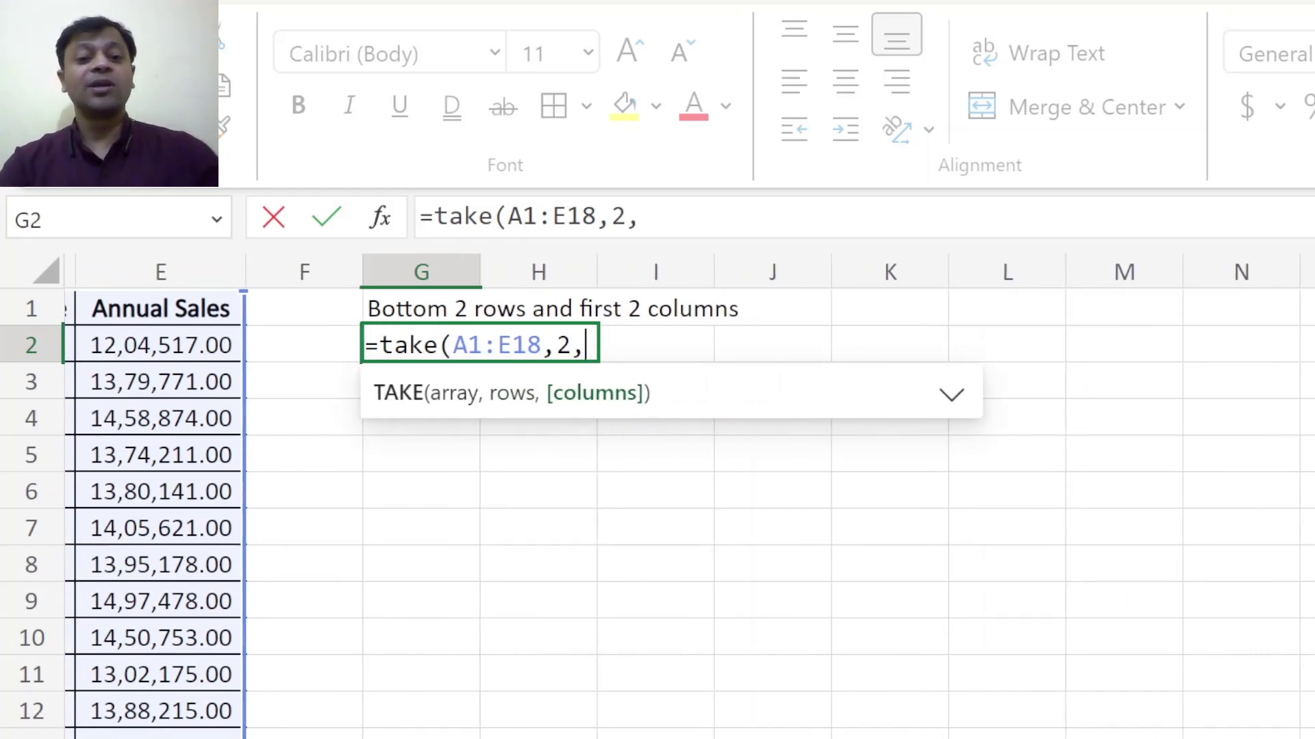
type("2)")
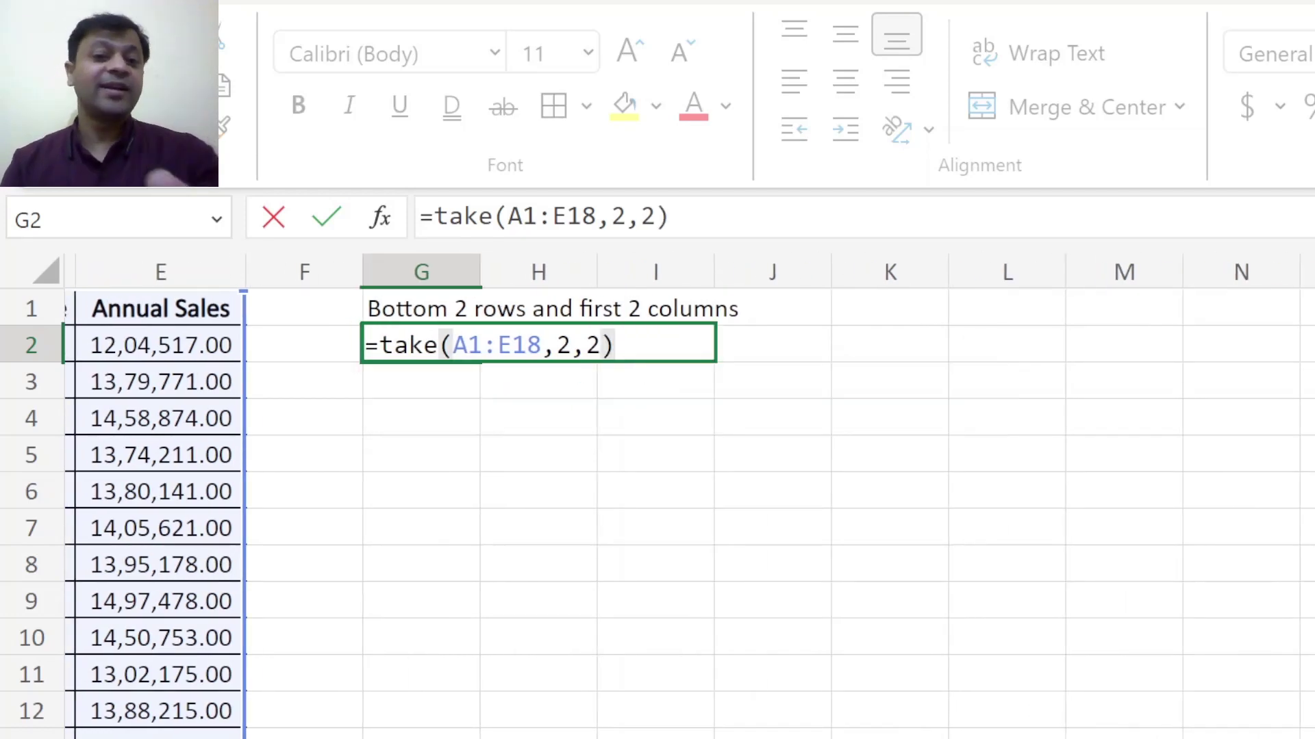
left_click(564, 357)
type("-")
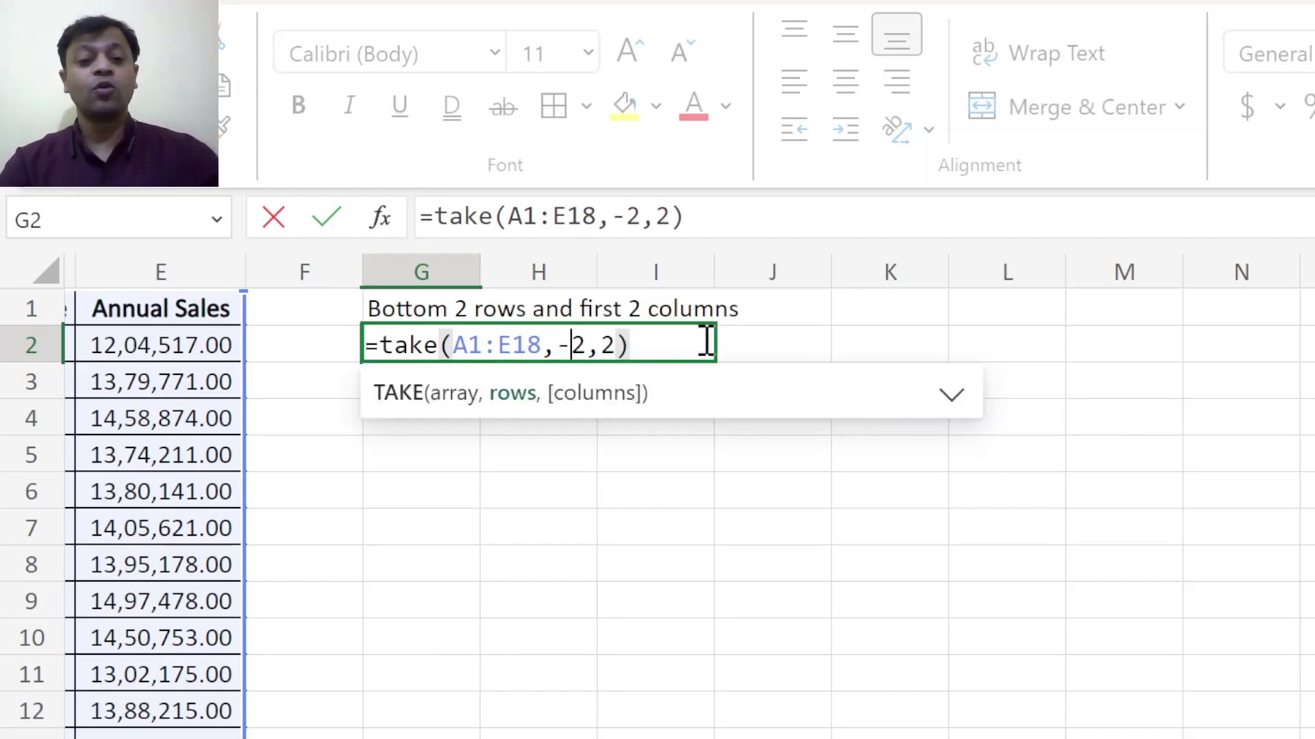
key("Return")
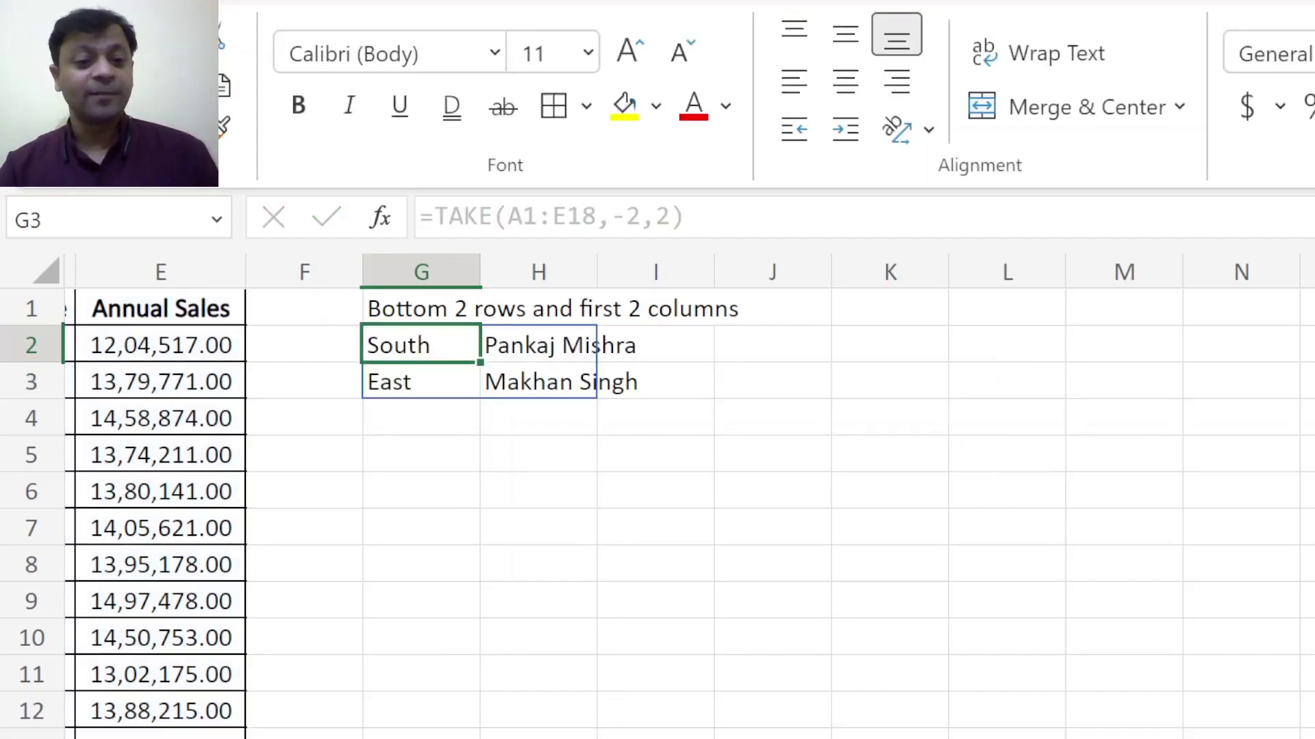
key("Up")
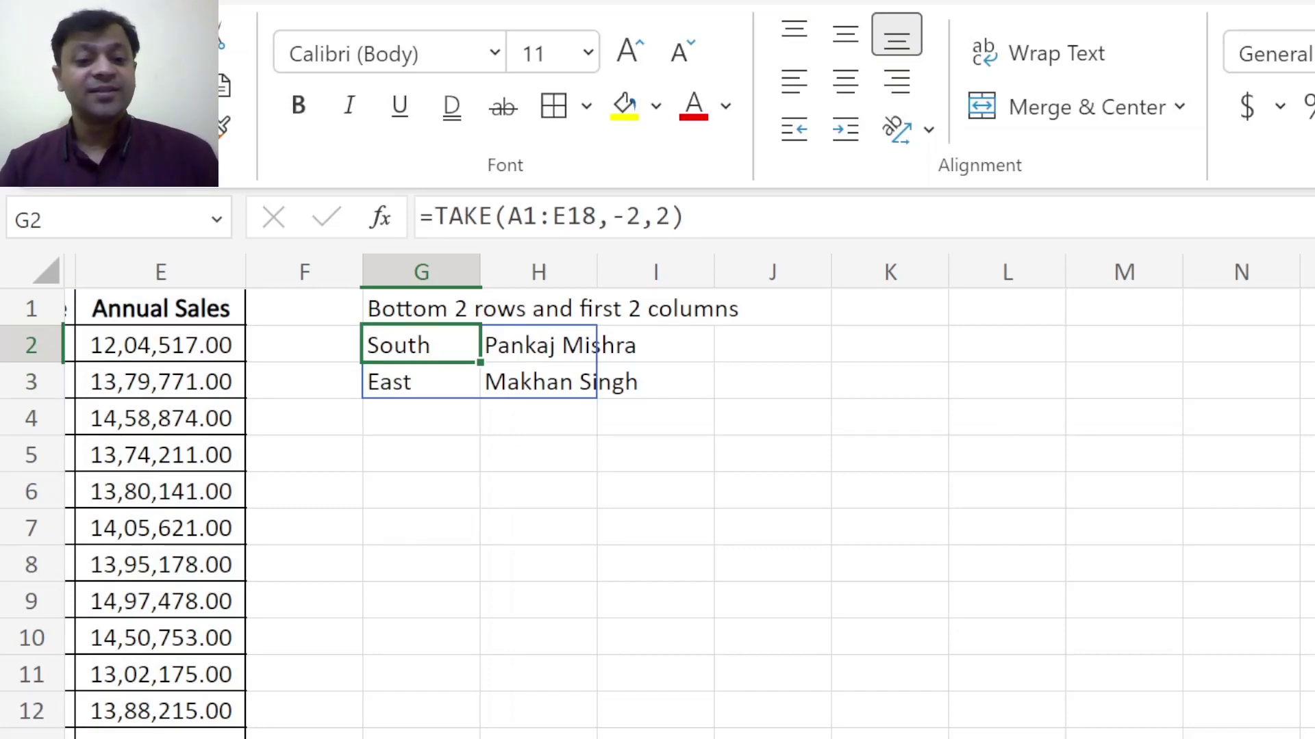
Step: Select the last two records in columns A and B of the source table to compare them with the TAKE result
key("ctrl+Left")
key("ctrl+Left")
key("ctrl+Down")
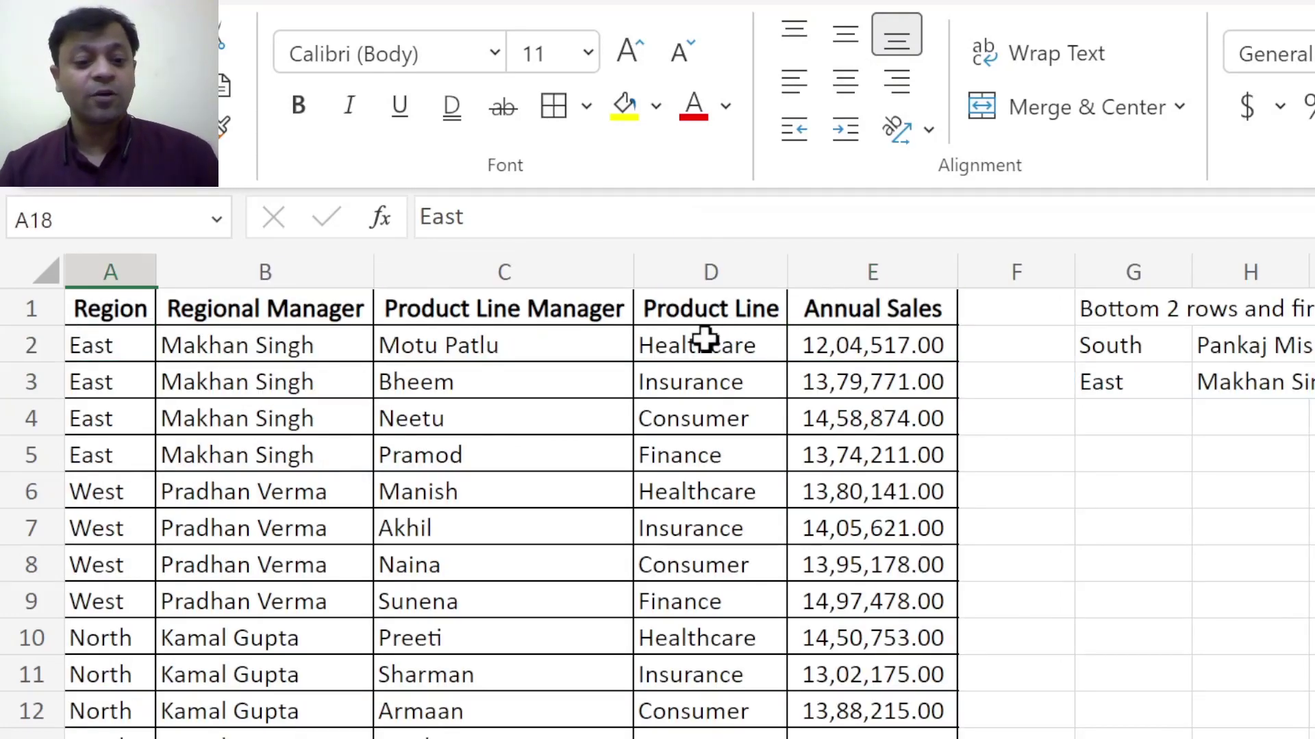
scroll(349, 391, "down", 4)
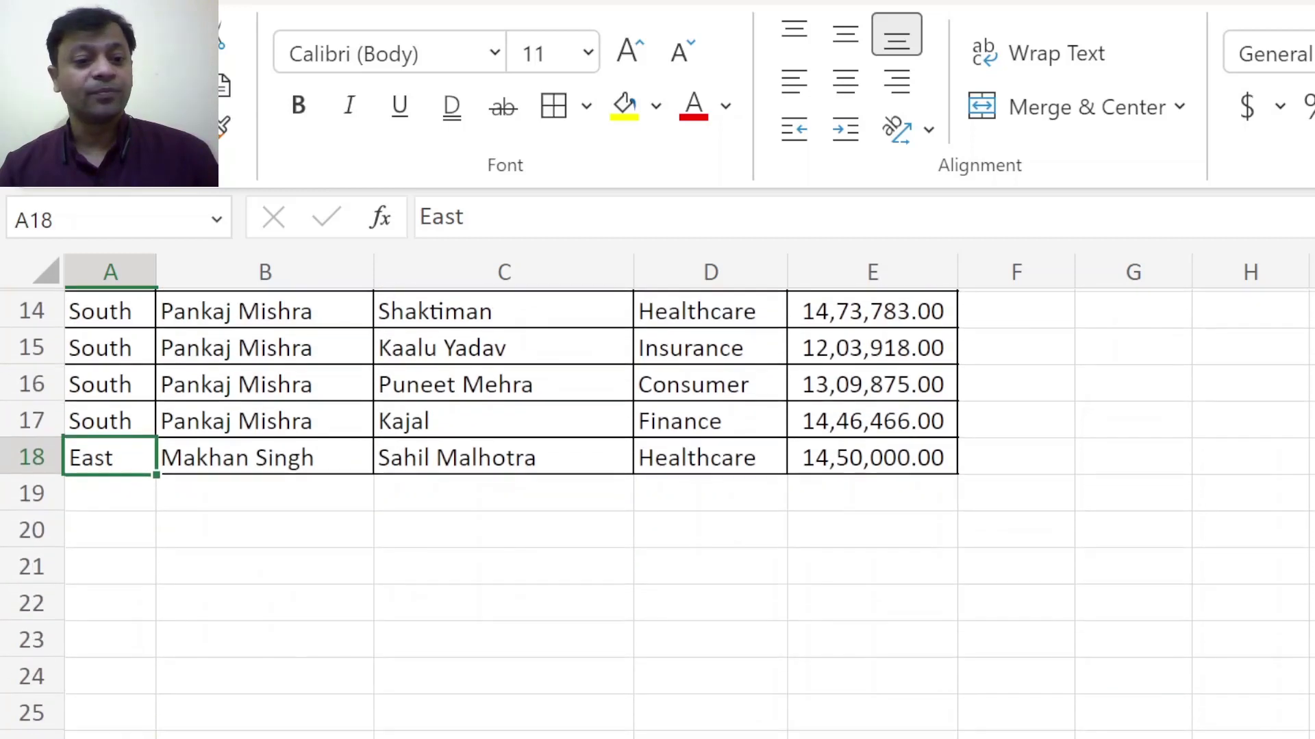
left_click_drag(139, 431, 233, 503)
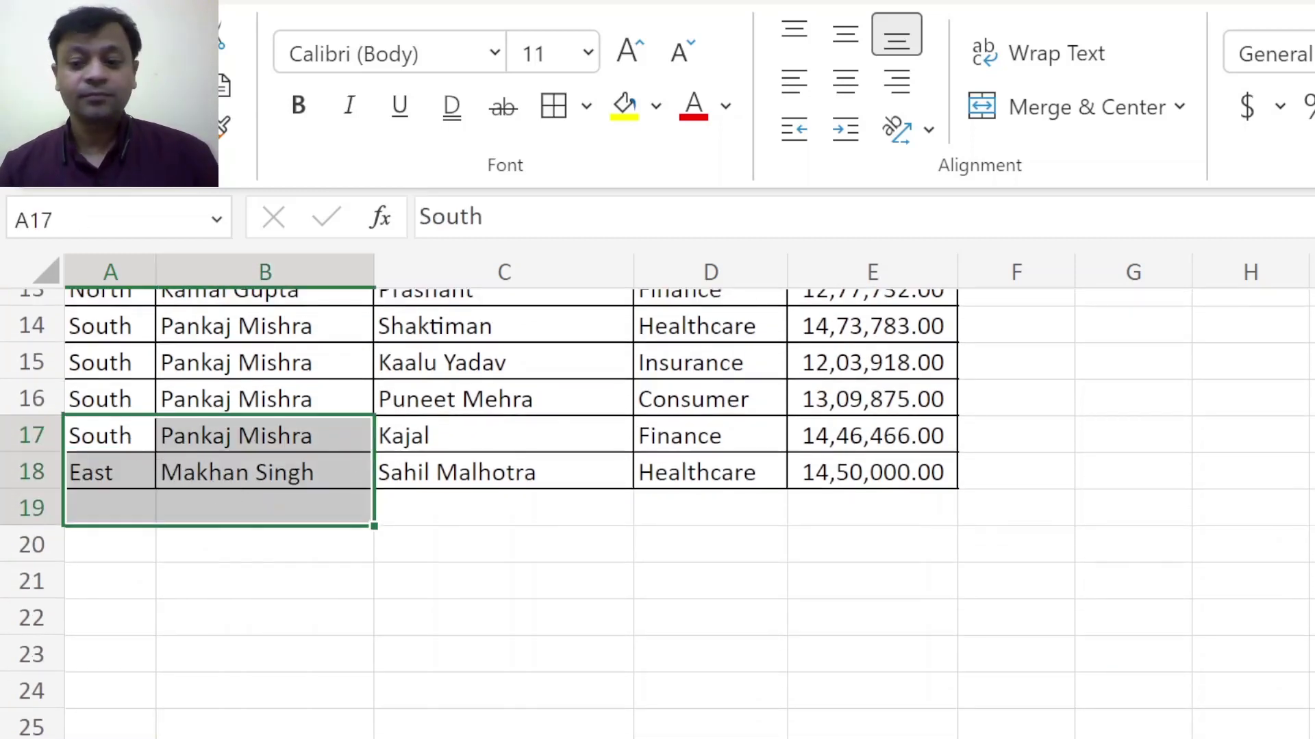
scroll(658, 513, "up", 4)
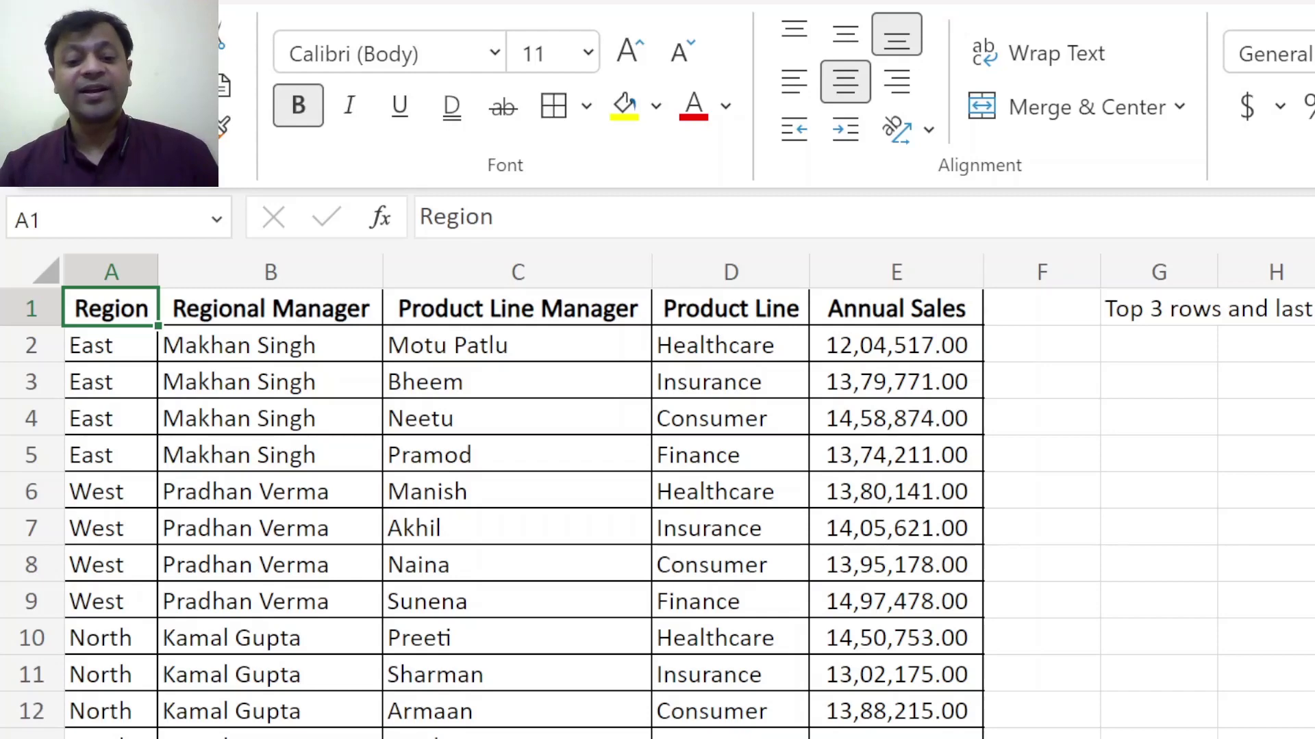
Step: On the next worksheet, start a TAKE formula in G2 under "Top 3 rows and last 2 columns" with A1:E18 as its array
scroll(657, 493, "right", 5)
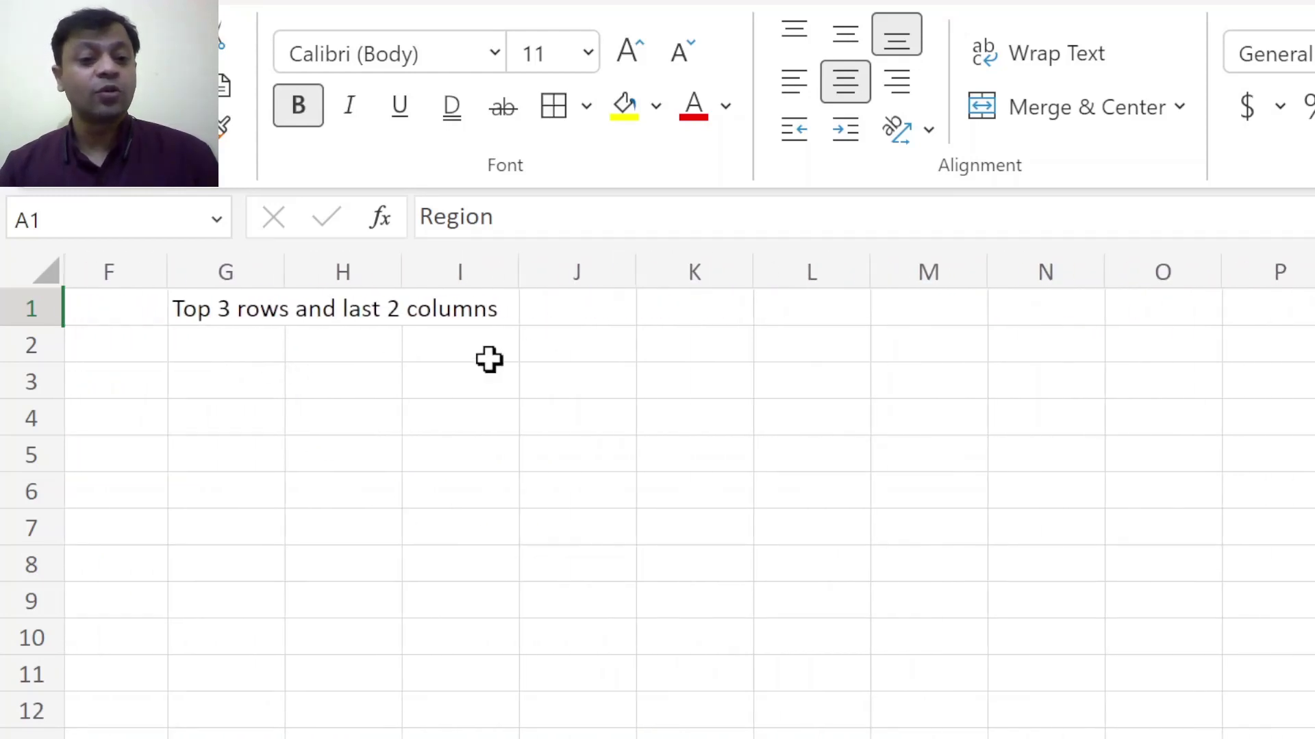
left_click(223, 343)
type("=take")
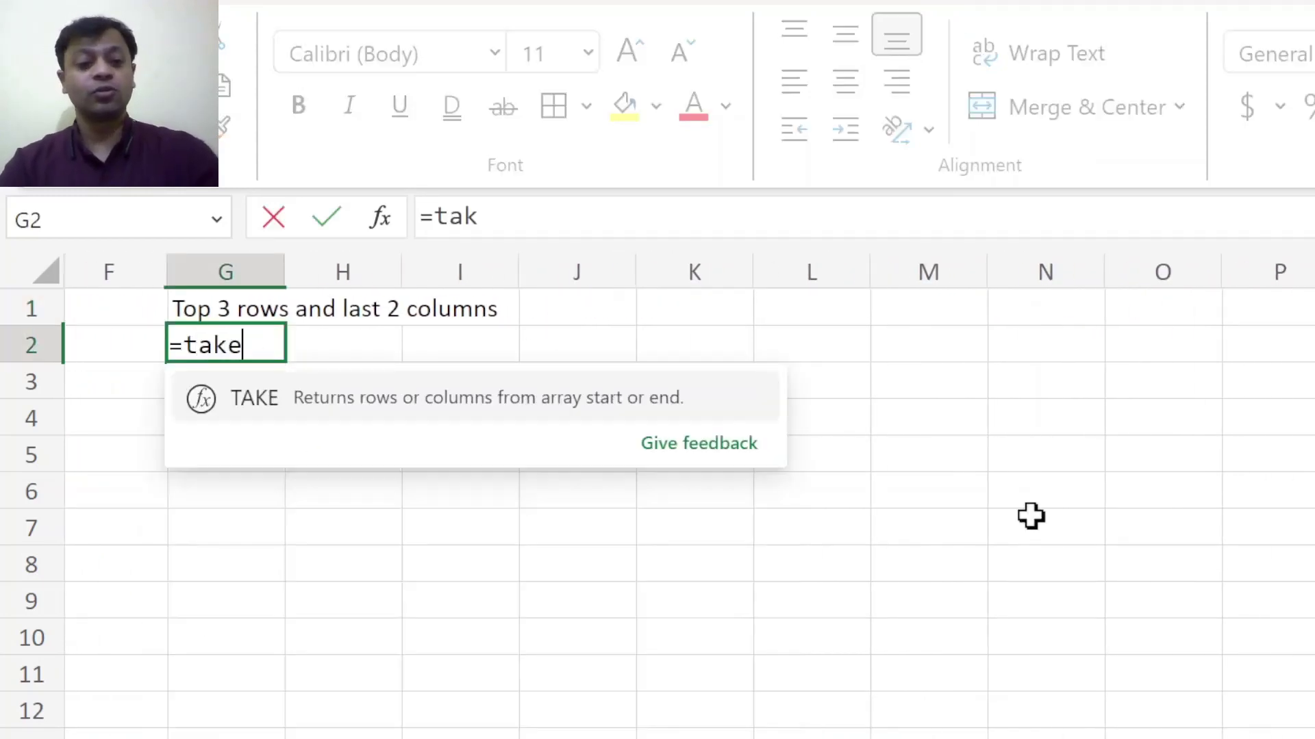
type("(")
key("Left")
key("Left")
key("ctrl+Home")
key("ctrl+shift+Right")
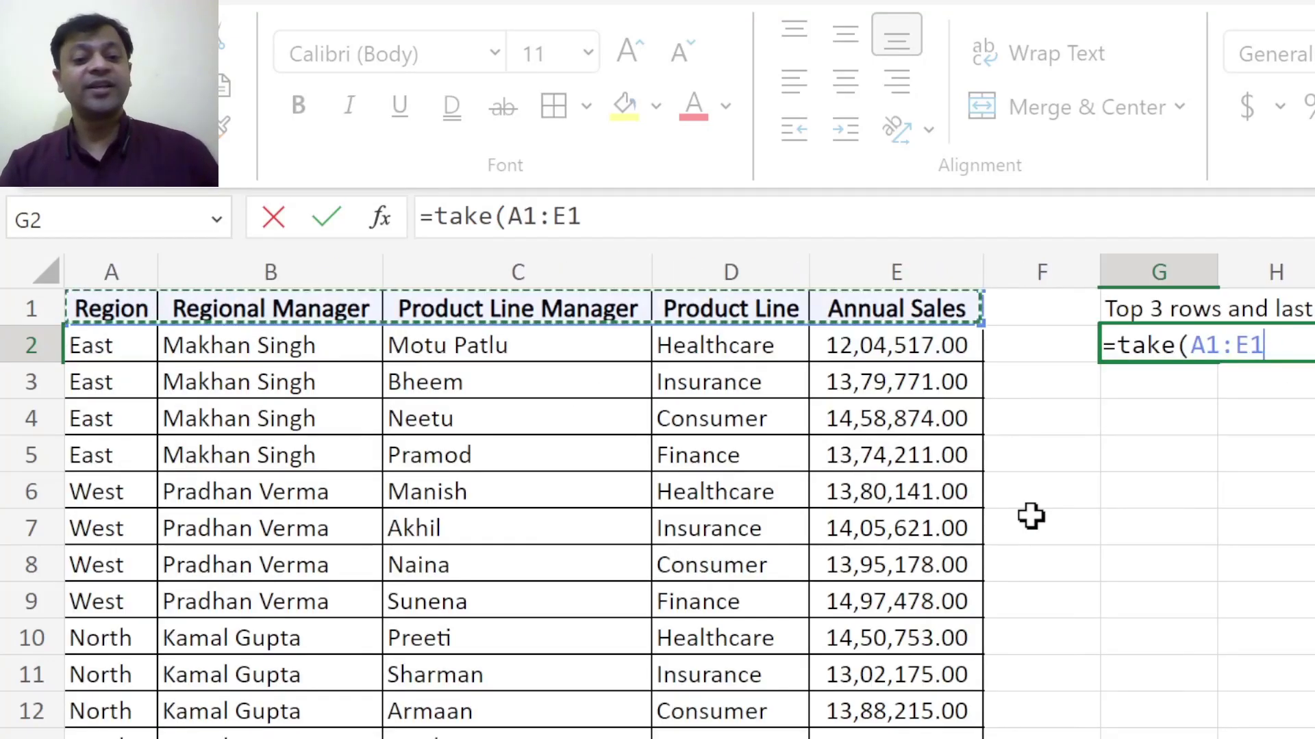
key("ctrl+shift+Down")
type(",")
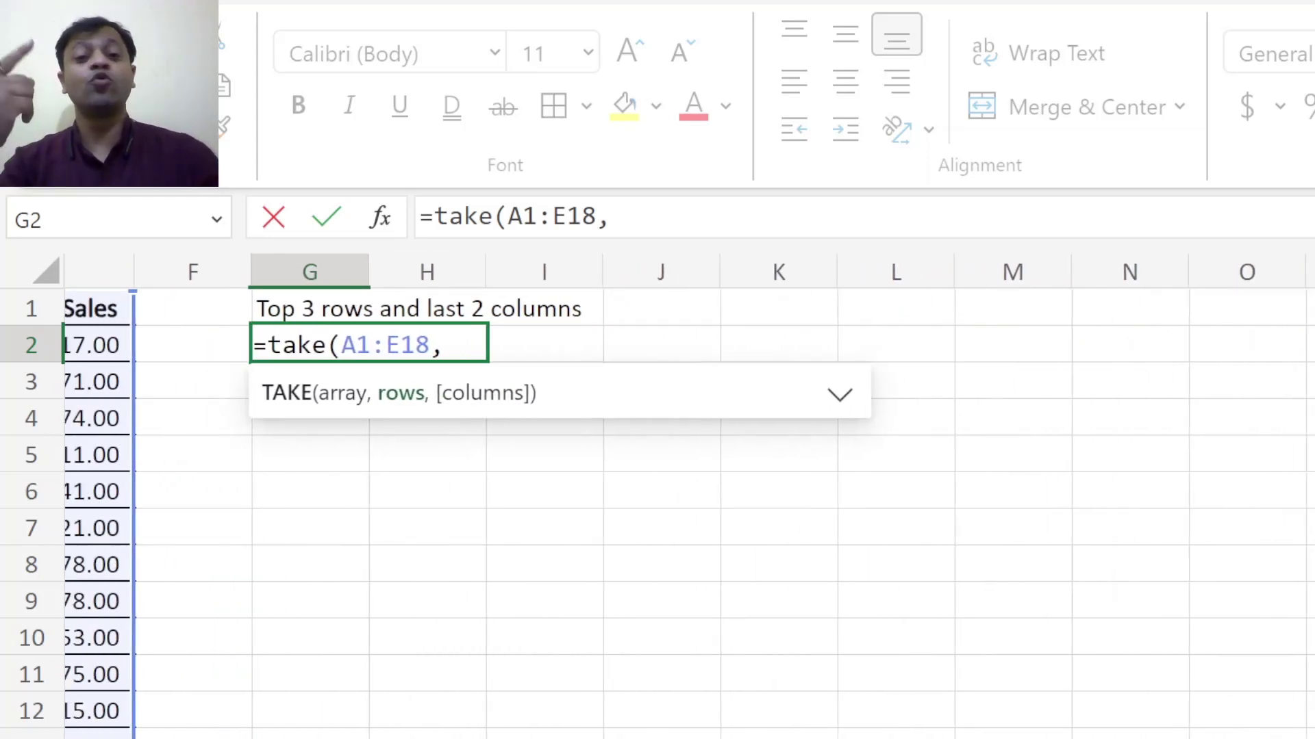
Step: Complete the G2 formula as =TAKE(A1:E18,3,-2), using a negative columns argument for the last columns
type("3")
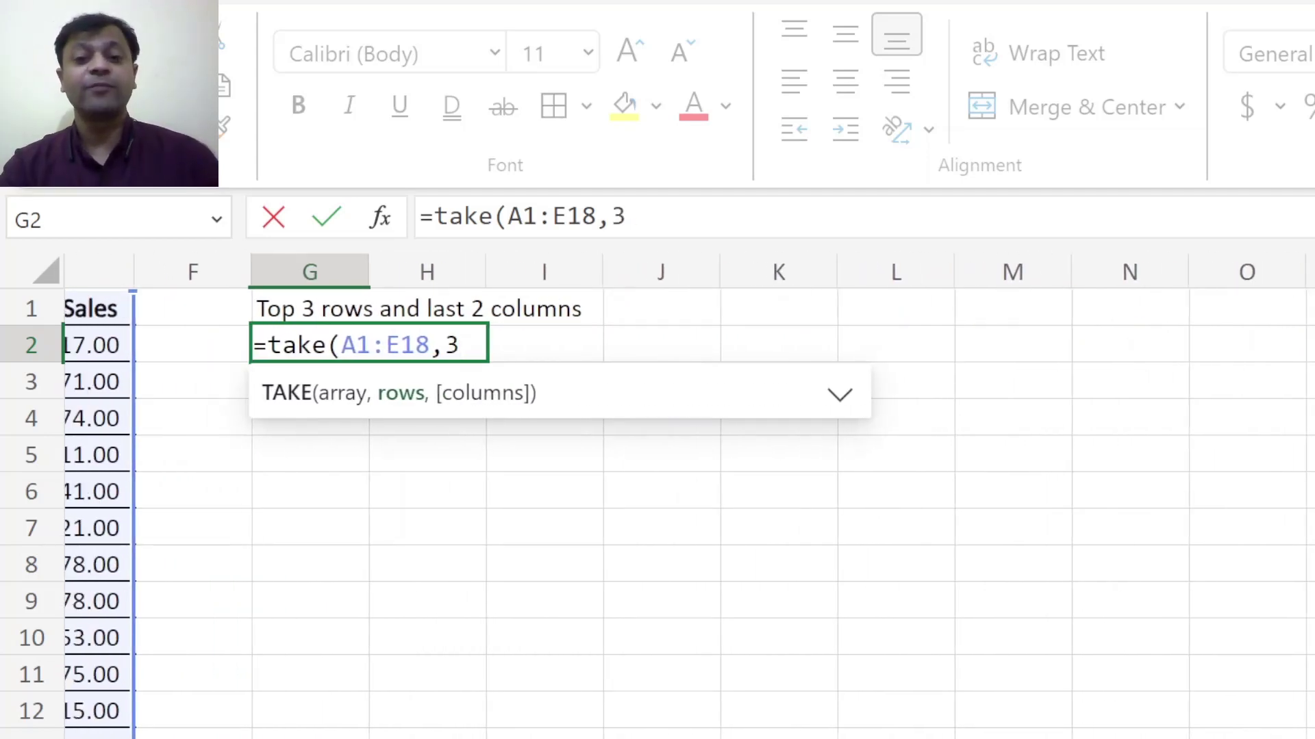
type(",")
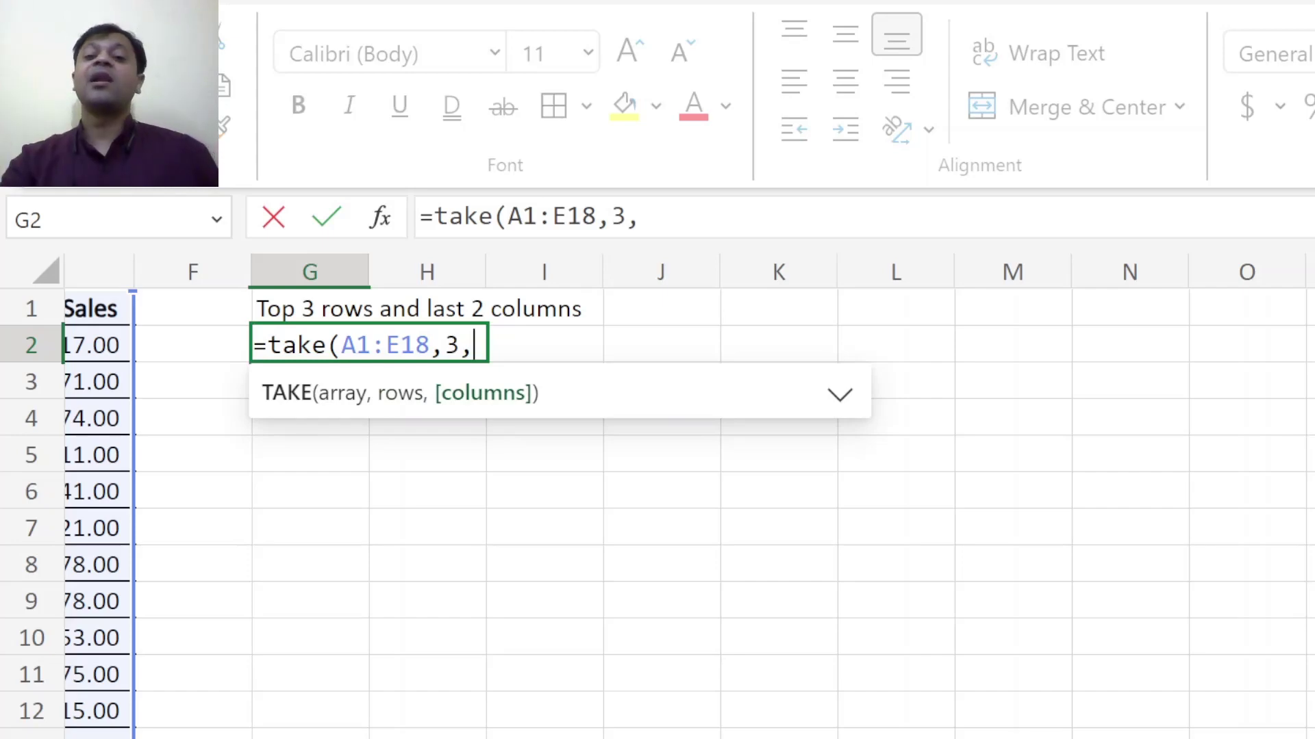
type("-2)")
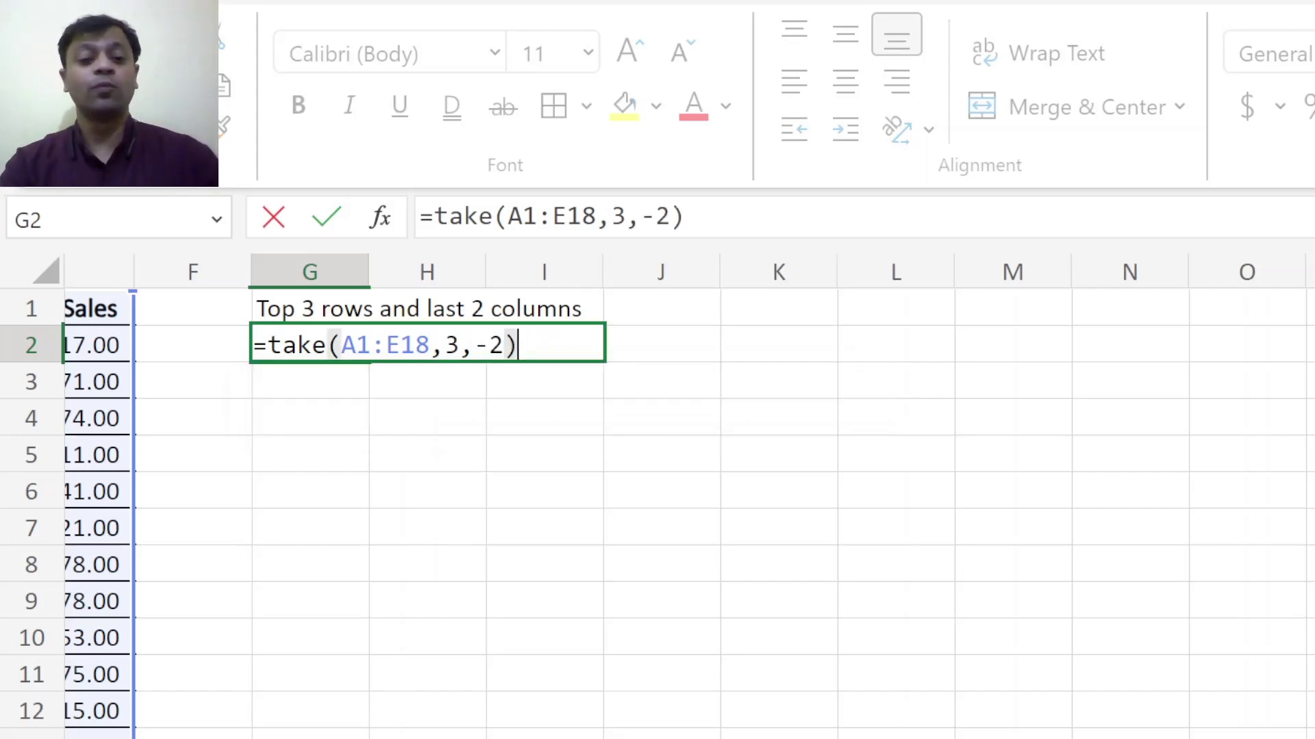
key("Return")
key("Up")
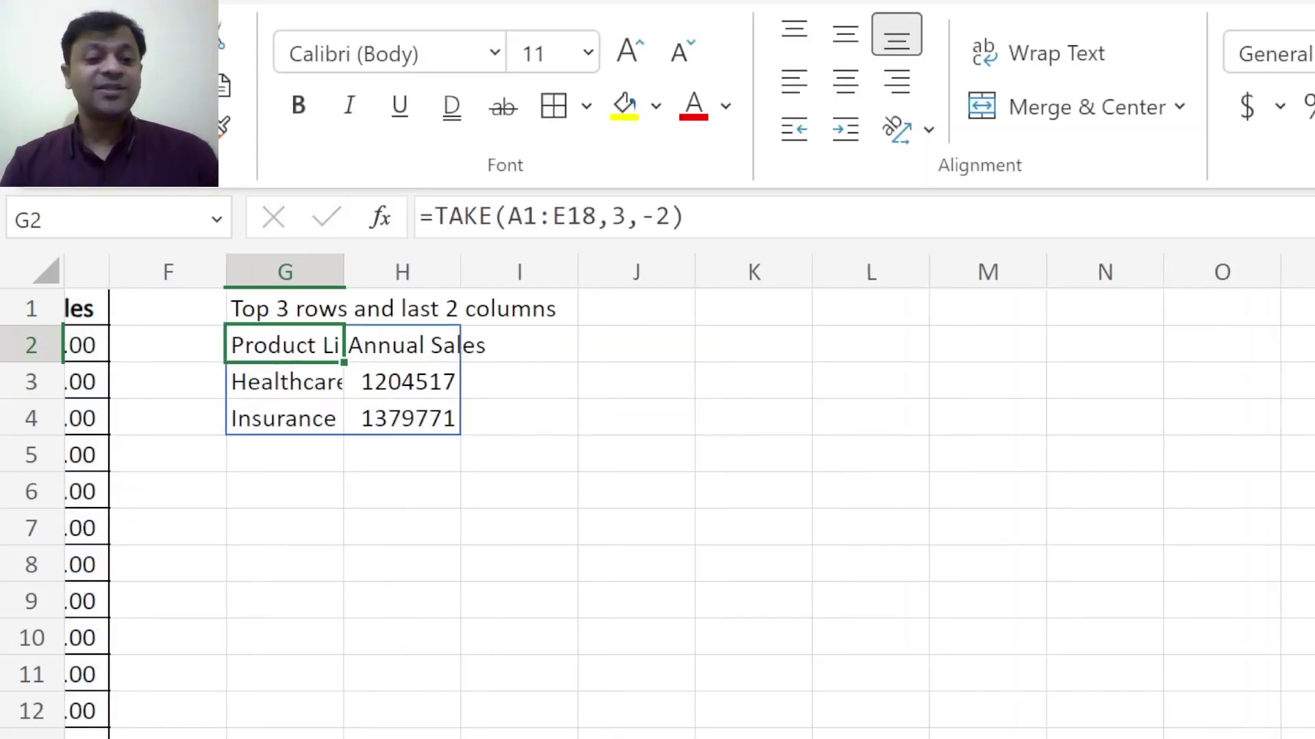
Step: AutoFit the widths of columns G and H to the spilled result in G2:H4
key("ctrl+shift+Right")
key("ctrl+shift+Down")
key("alt+h")
key("o")
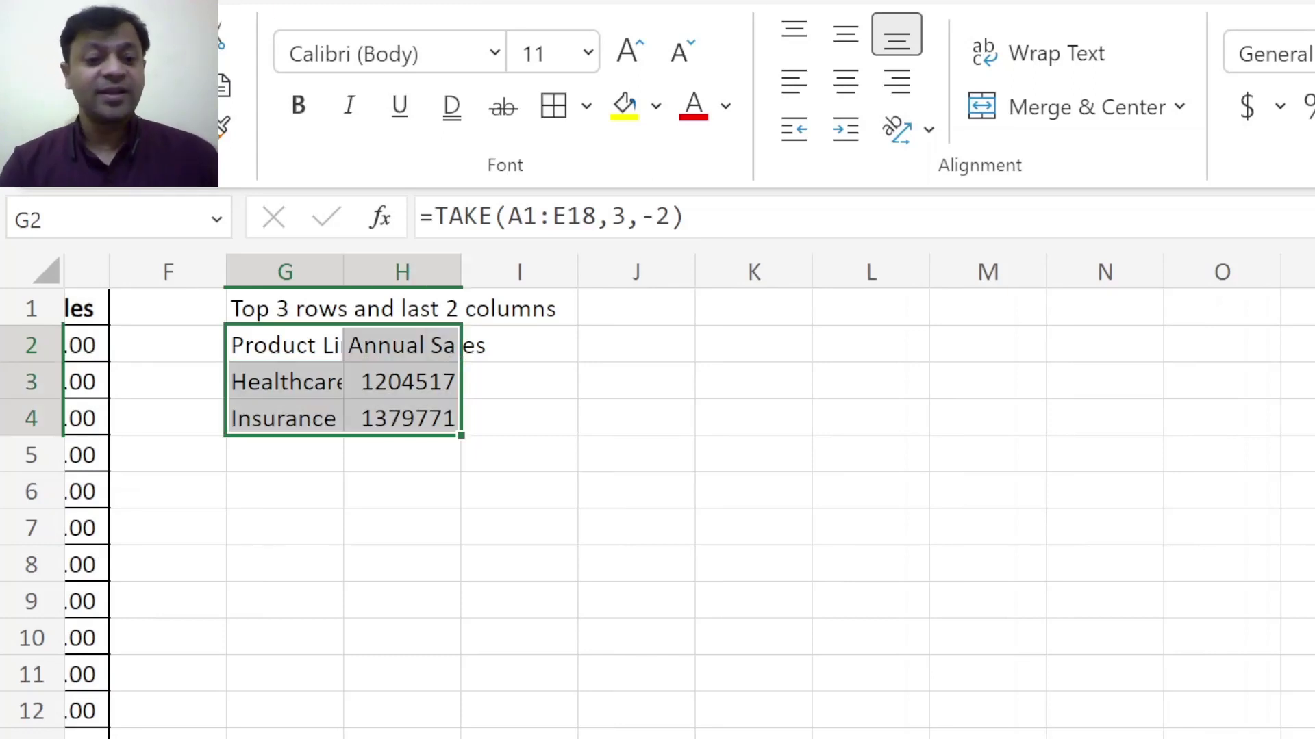
key("i")
key("shift+BackSpace")
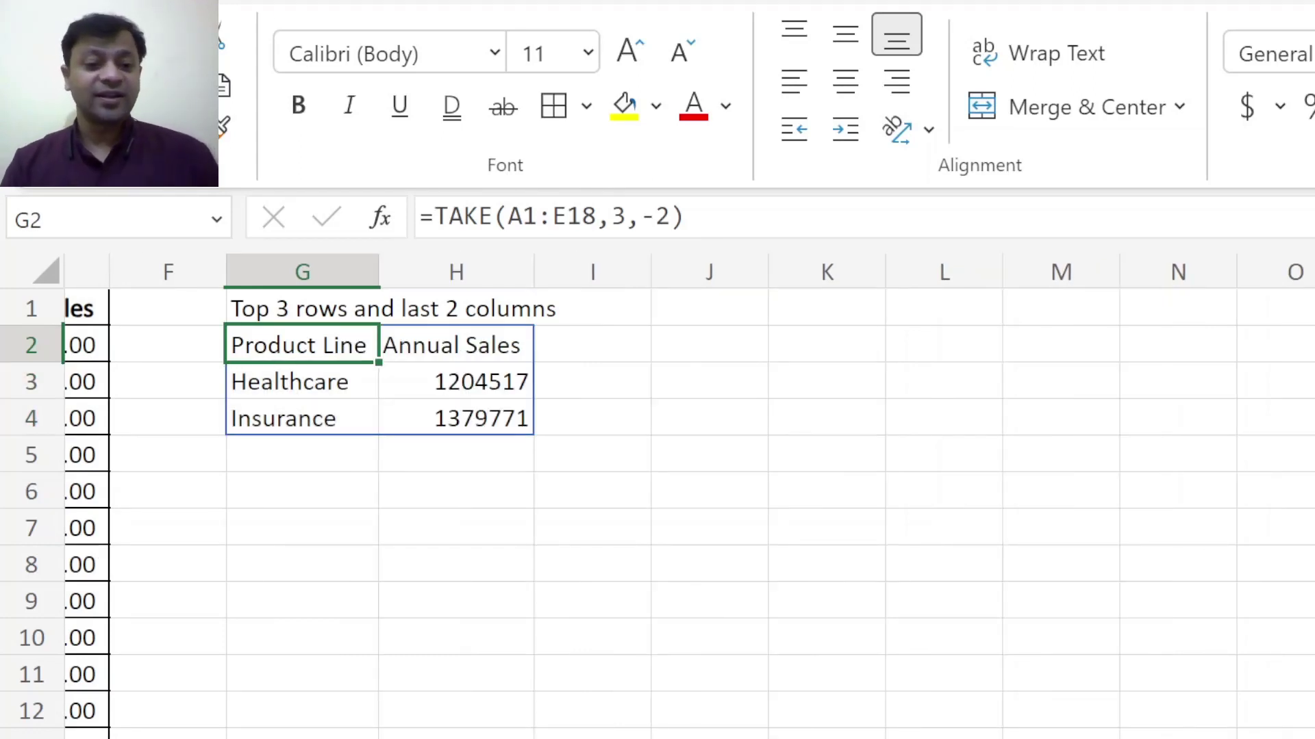
Step: On the next worksheet, start a TAKE formula in G2 under "Bottom 2 rows and last 2 columns" with A1:E18 as its array
key("ctrl+Page_Down")
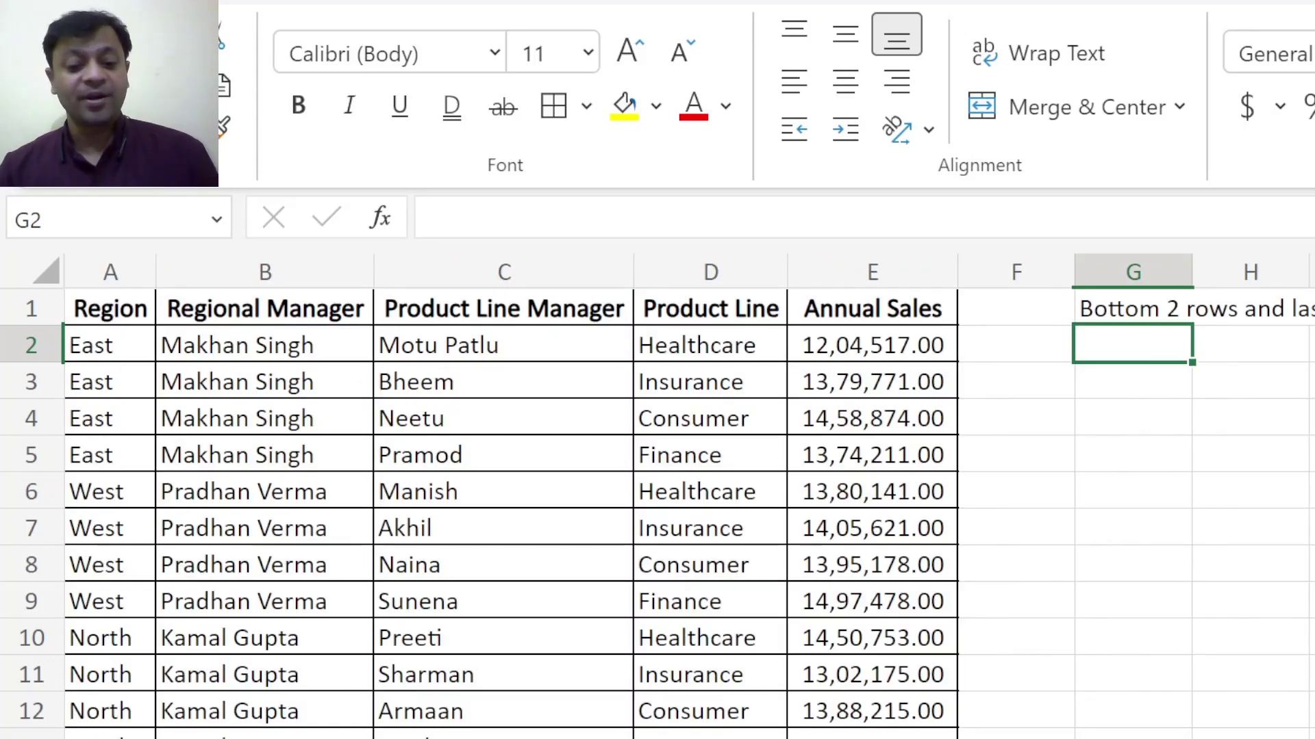
scroll(671, 496, "right", 5)
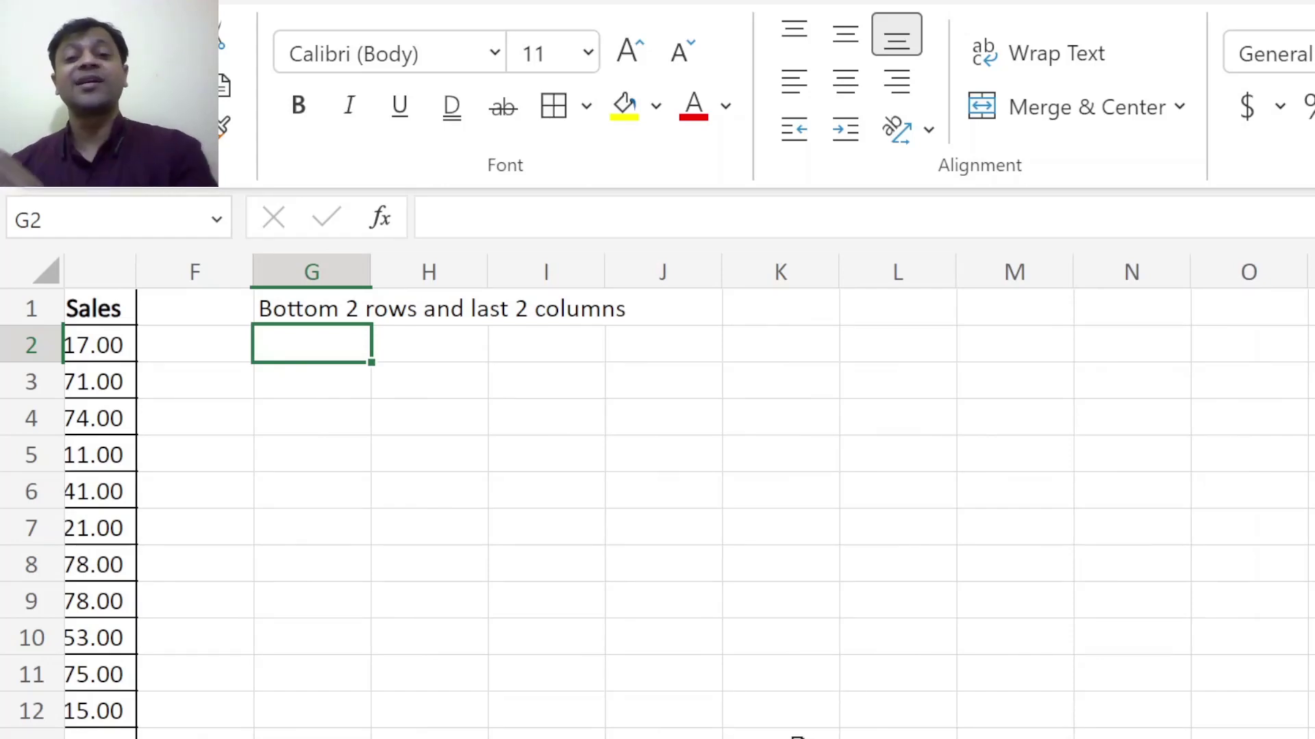
type("=take(")
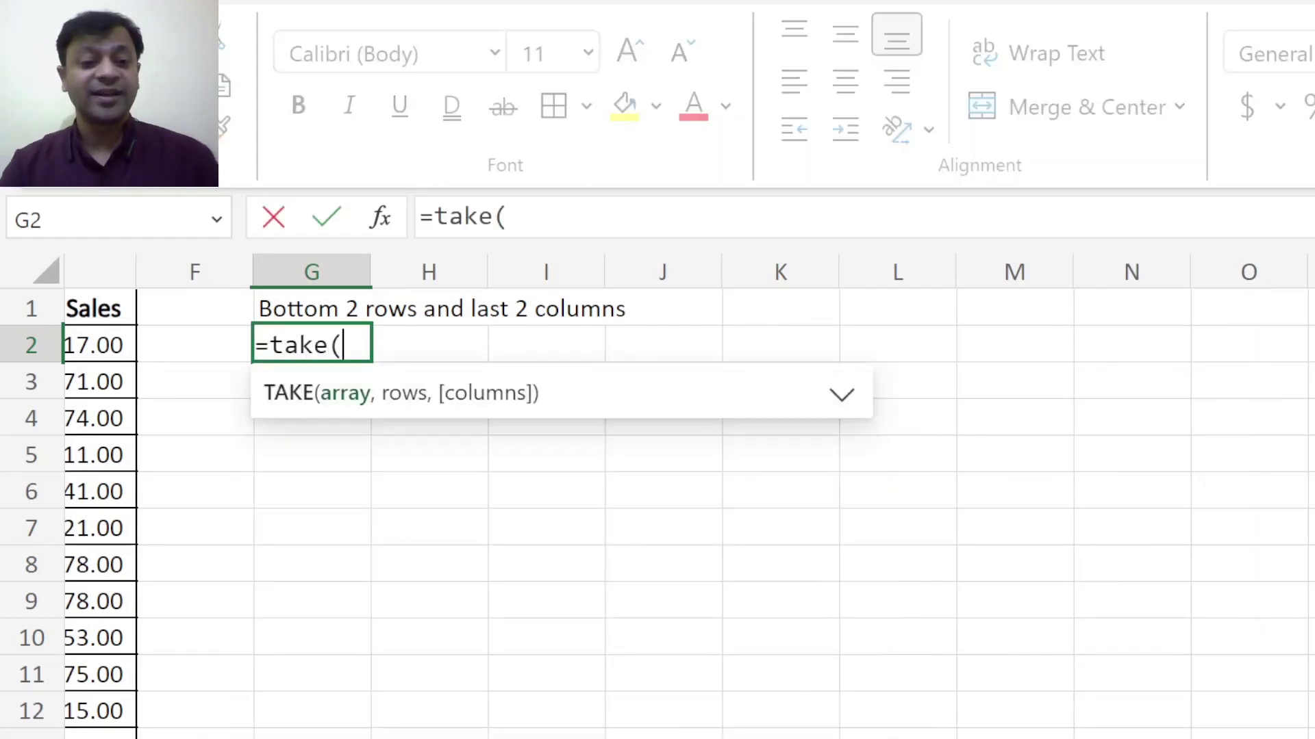
key("Home")
key("Up")
key("ctrl+shift+Right")
key("ctrl+shift+Down")
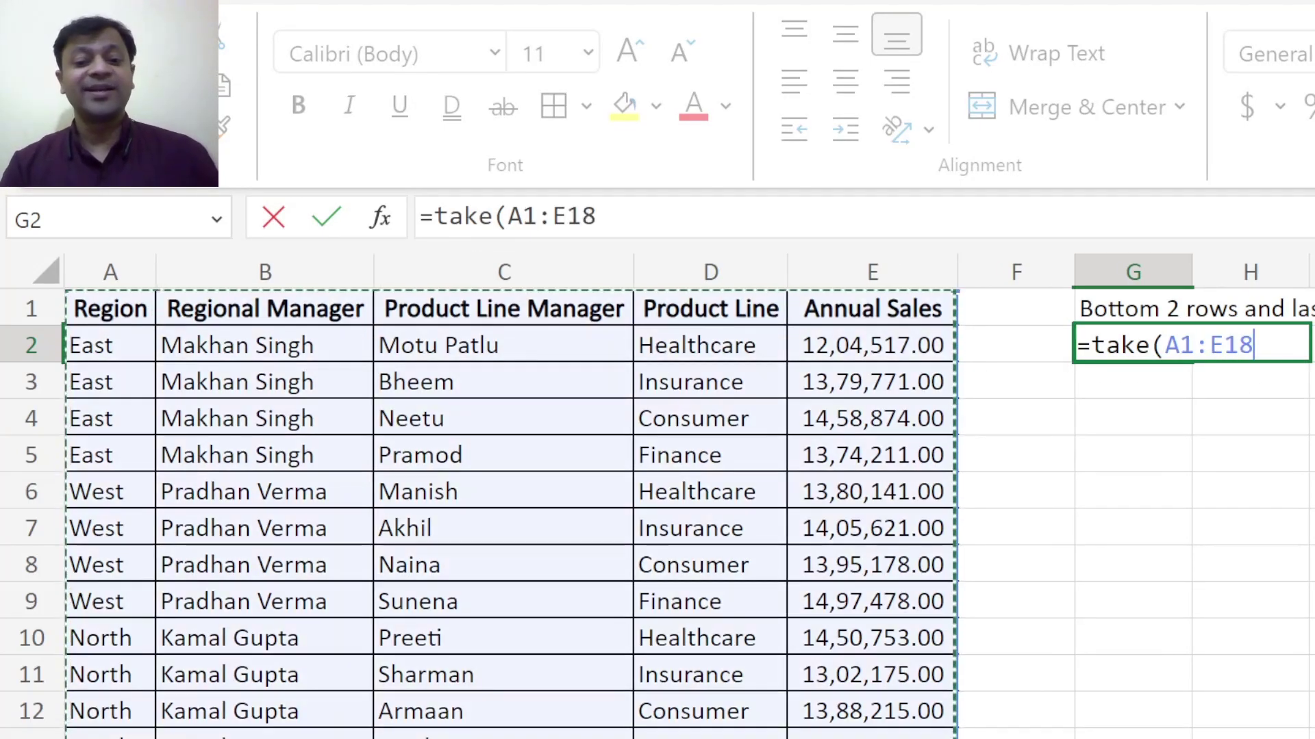
scroll(671, 497, "right", 4)
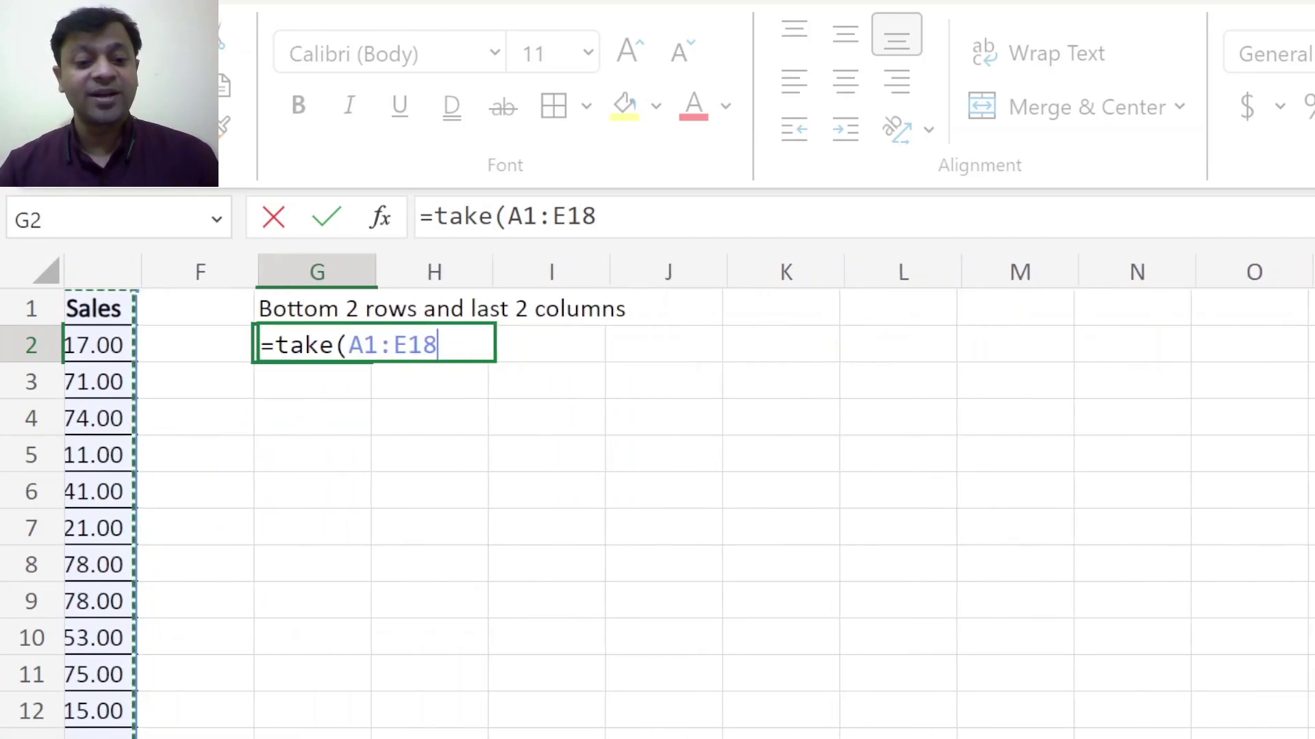
Step: Complete the G2 formula as =TAKE(A1:E18,-2,-2) to return the bottom 2 rows and last 2 columns
type(",-")
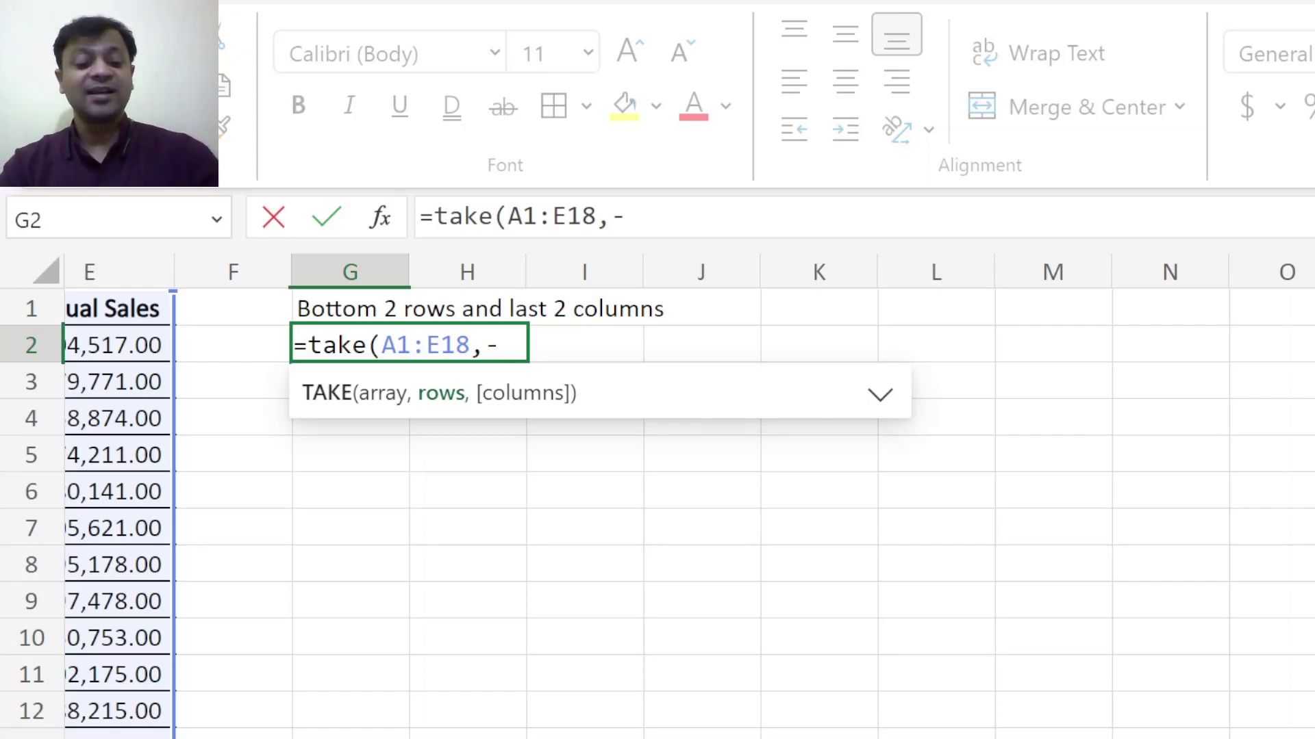
type("2,")
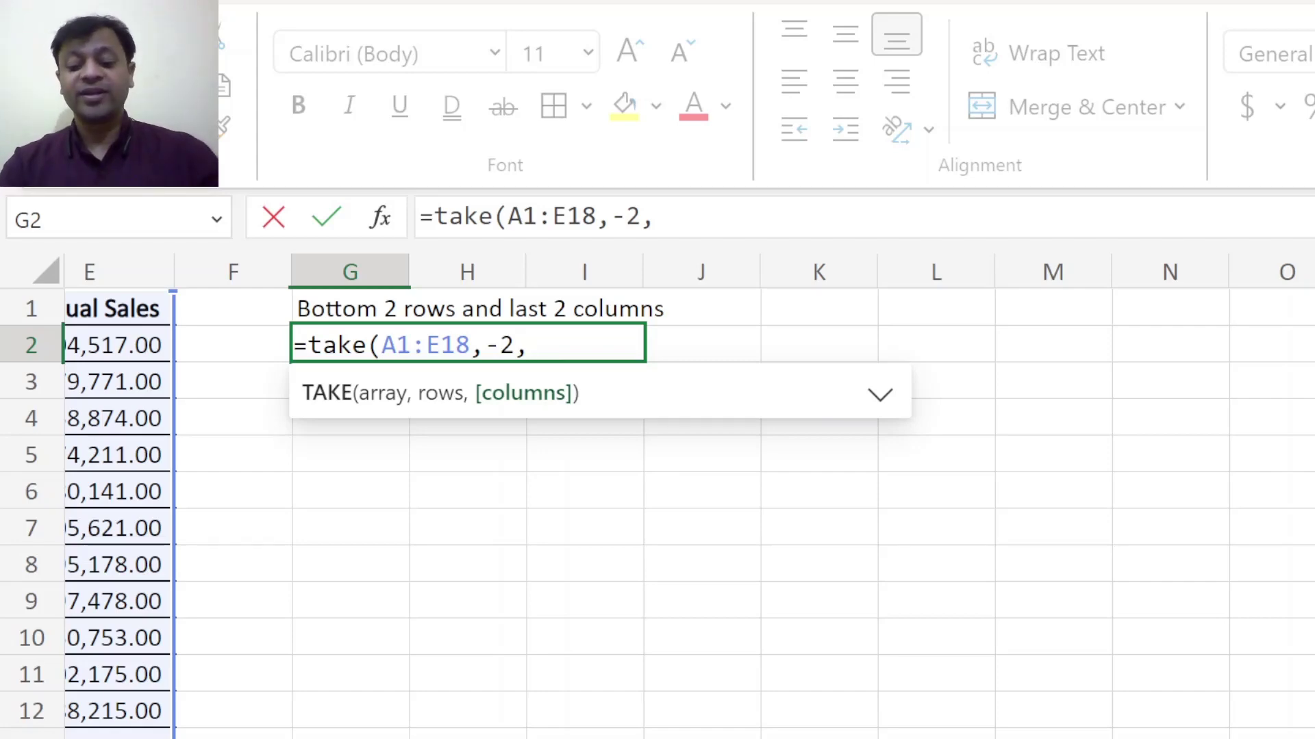
type("-")
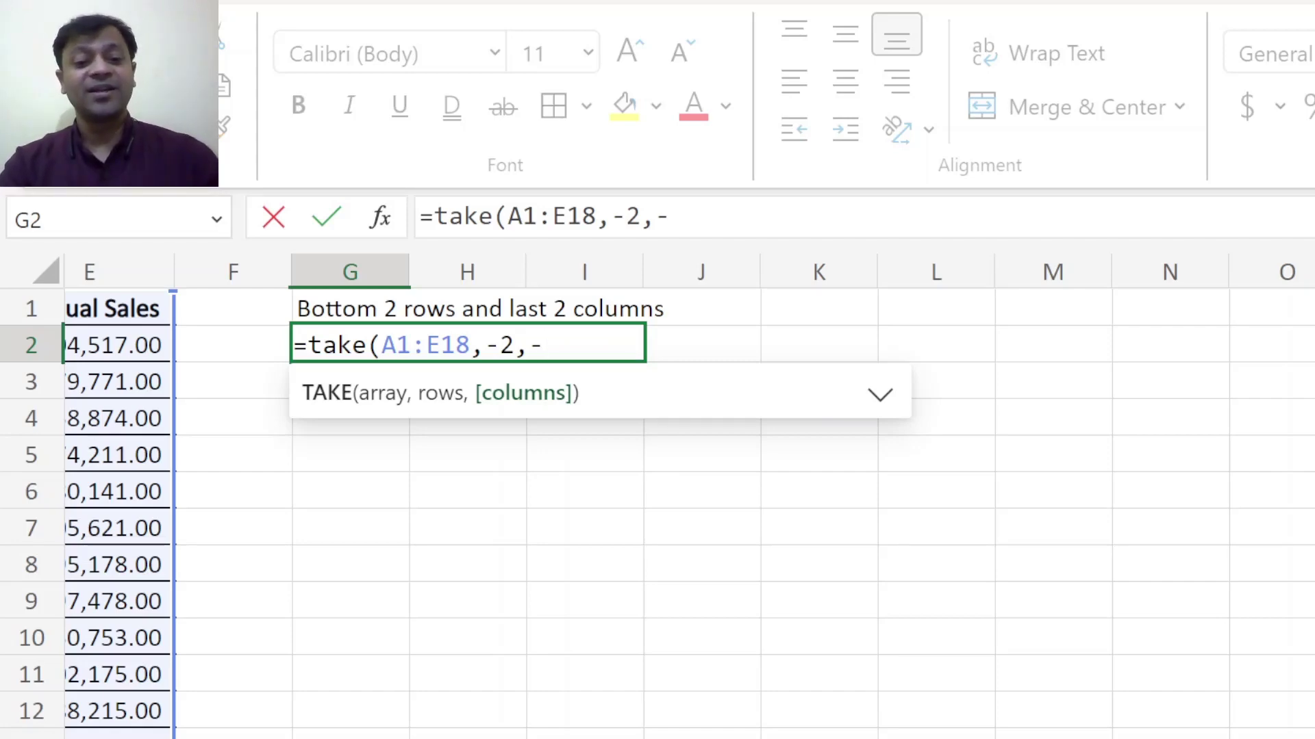
type("2)")
key("Return")
key("Up")
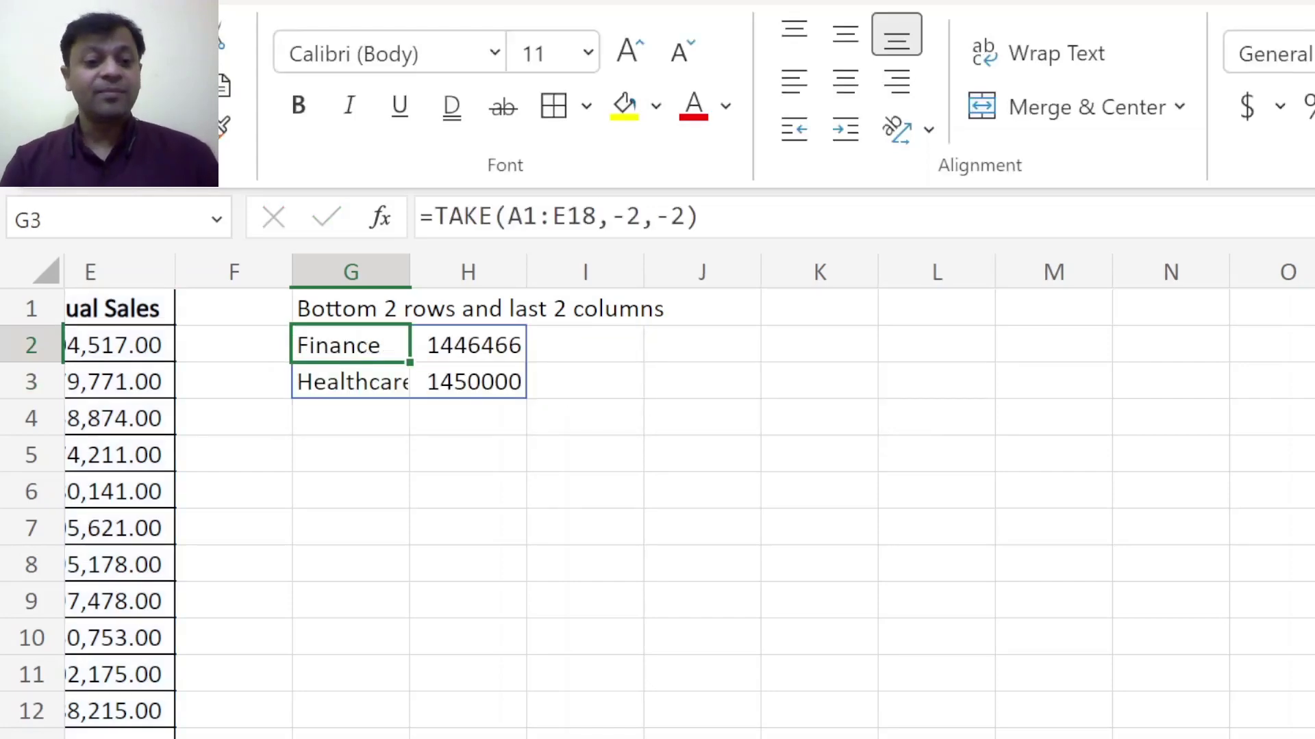
Step: AutoFit the widths of columns G and H to the spilled result in G2:H3
key("shift+Right")
key("shift+Down")
key("alt+h")
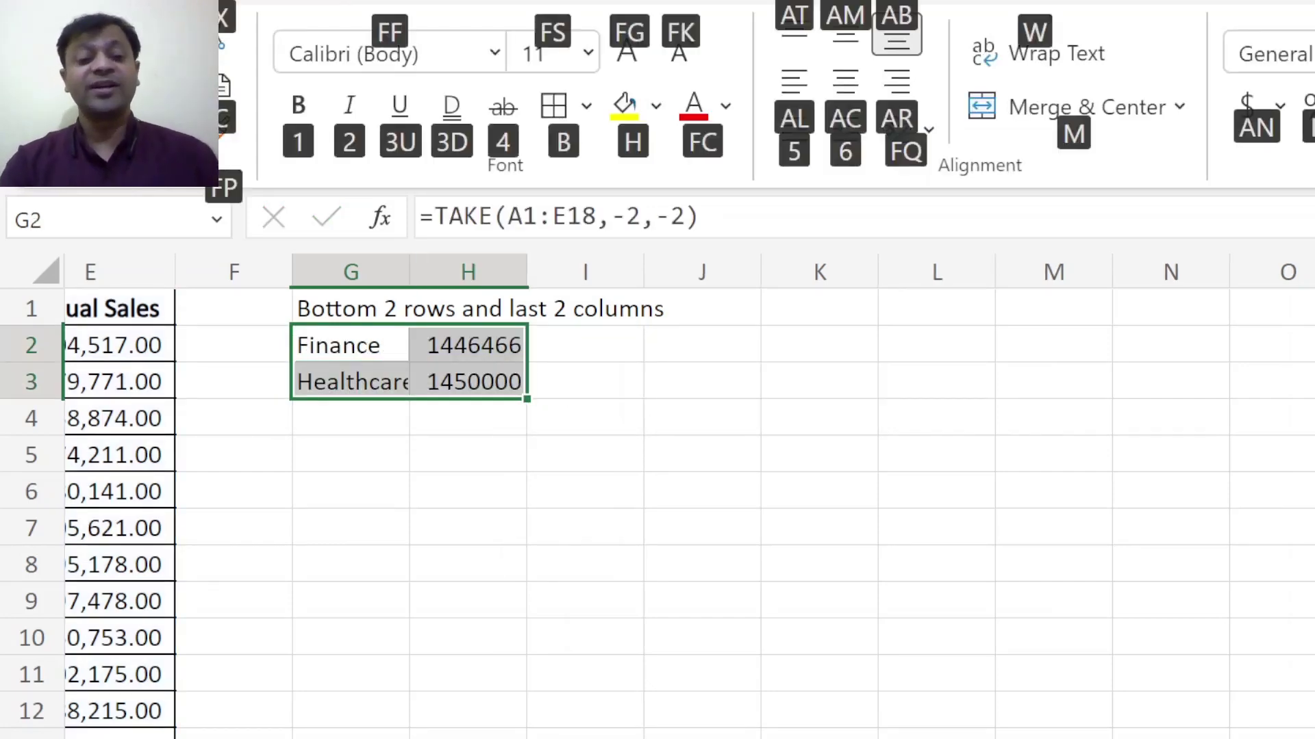
key("o")
key("i")
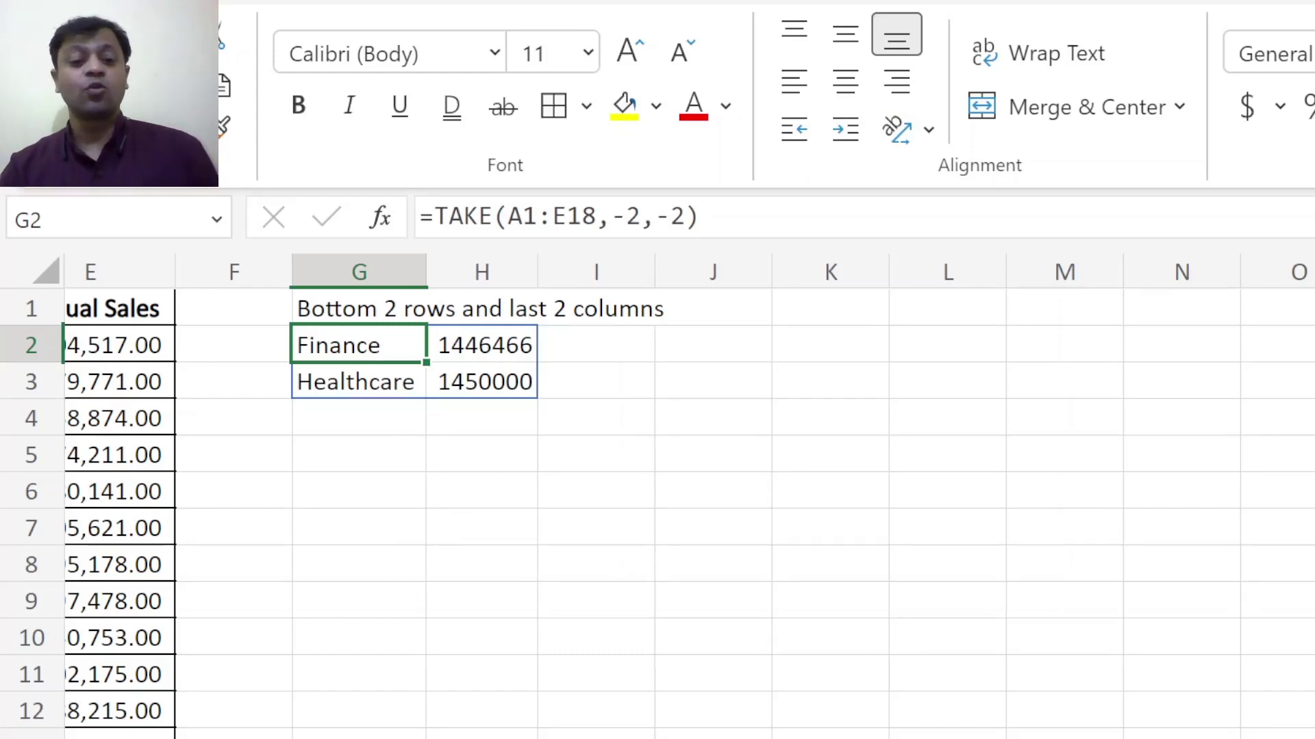
Step: Return to cell A1 of the source table and view the bottom-rows, last-columns TAKE result beside it
key("Down")
key("ctrl+Up")
key("ctrl+Left")
key("ctrl+Left")
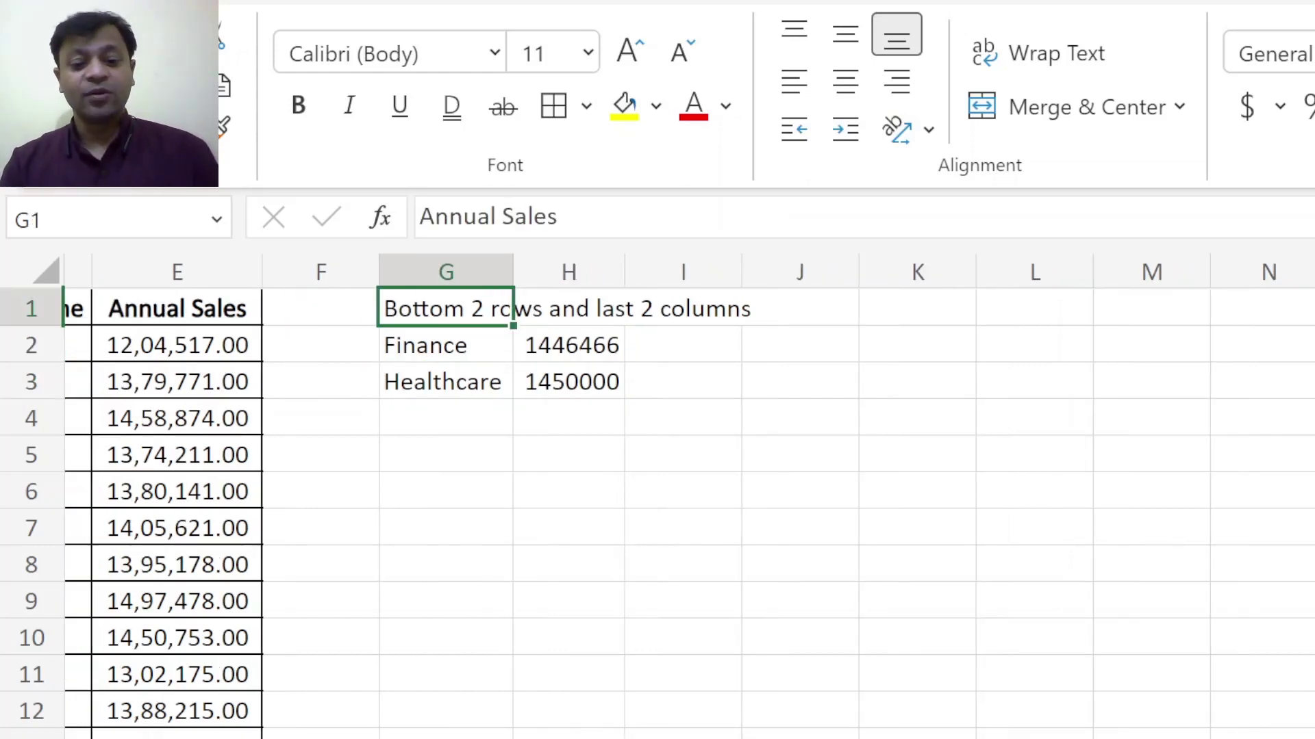
scroll(657, 493, "right", 3)
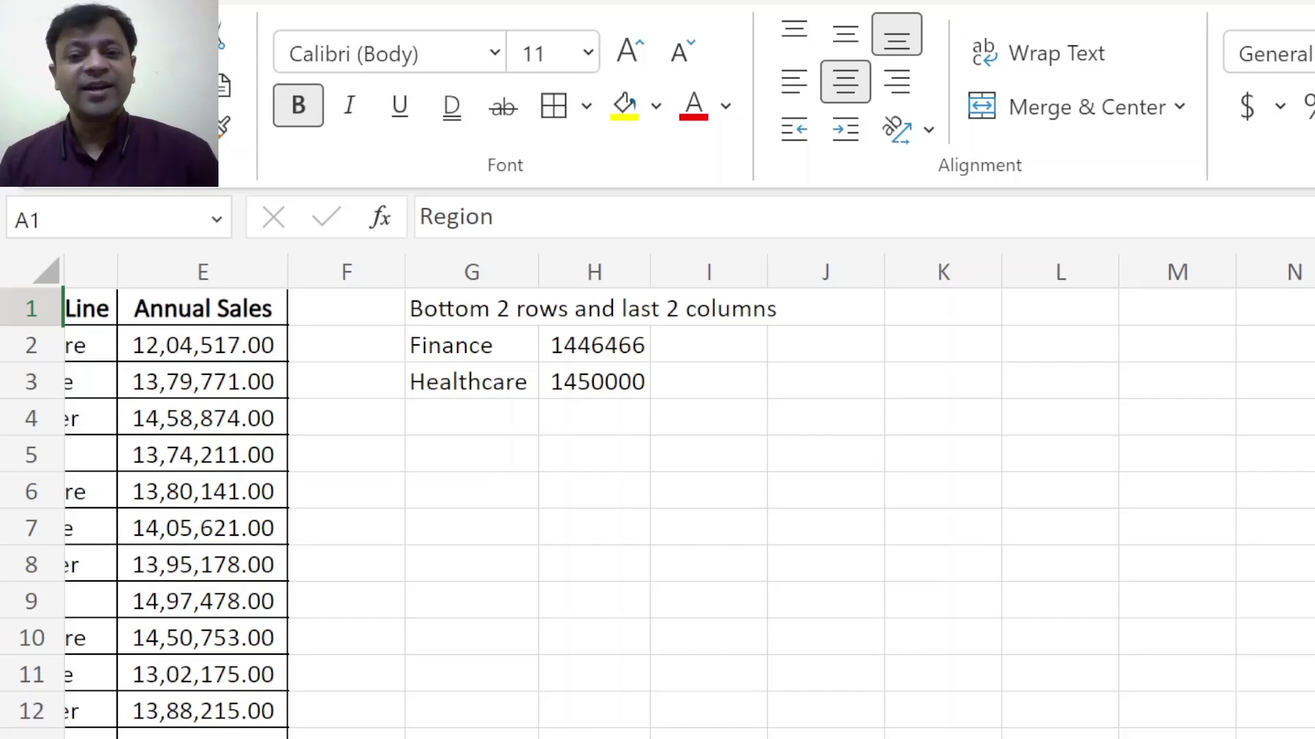